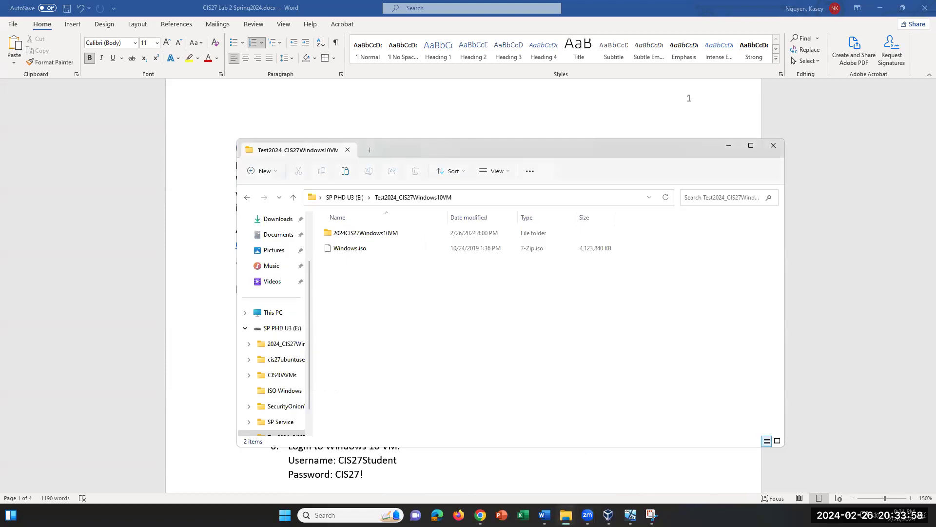
Step: Minimize Word and Chrome and open the SP PHD U3 (E:) drive from This PC
left_click(881, 8)
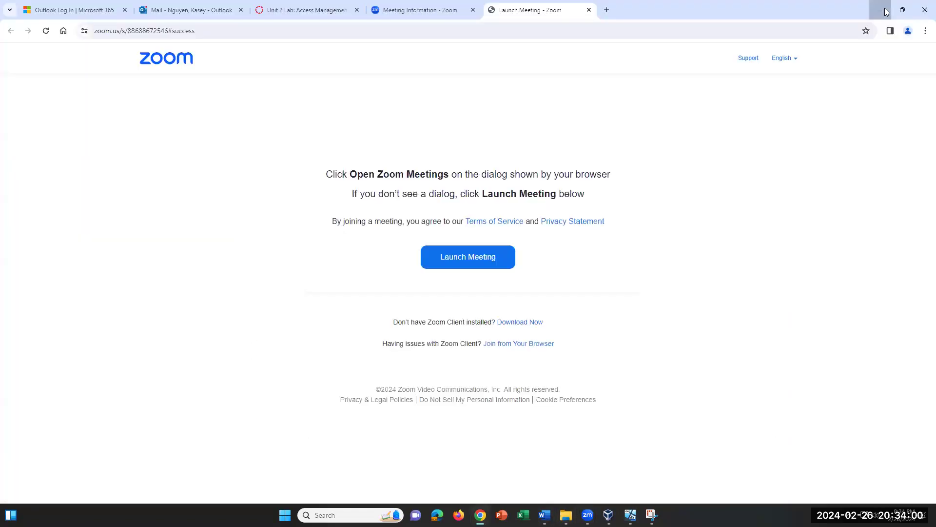
left_click(882, 9)
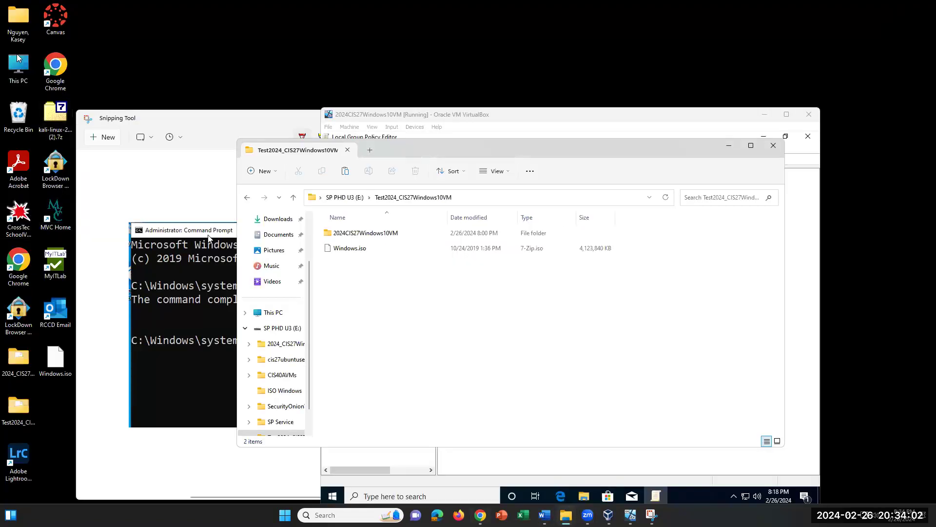
double_click(18, 63)
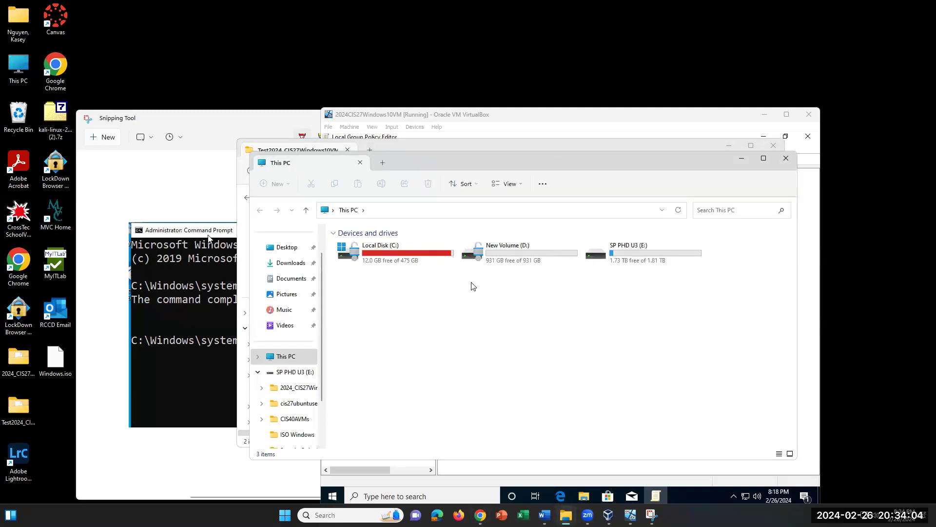
double_click(650, 251)
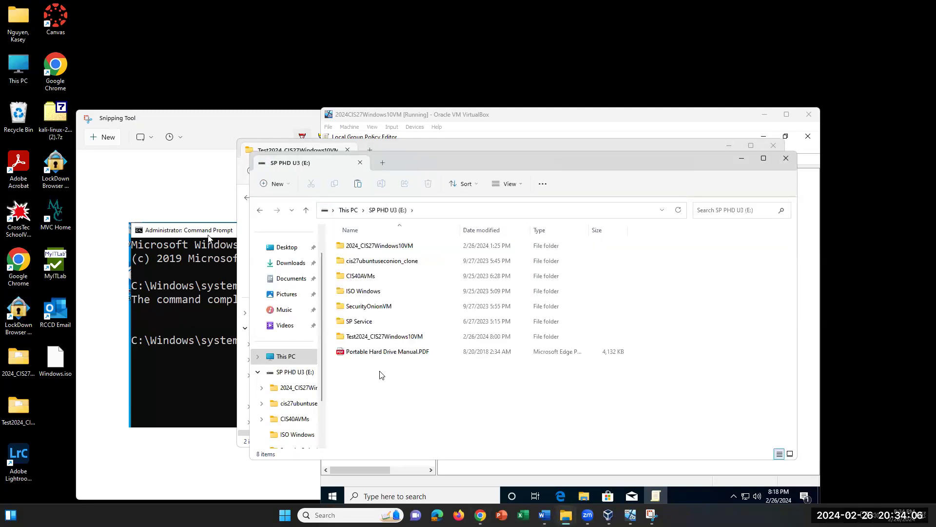
Step: Copy the 2024_CIS27Windows10VM folder, check the desktop copy, and close the drive window
left_click(379, 247)
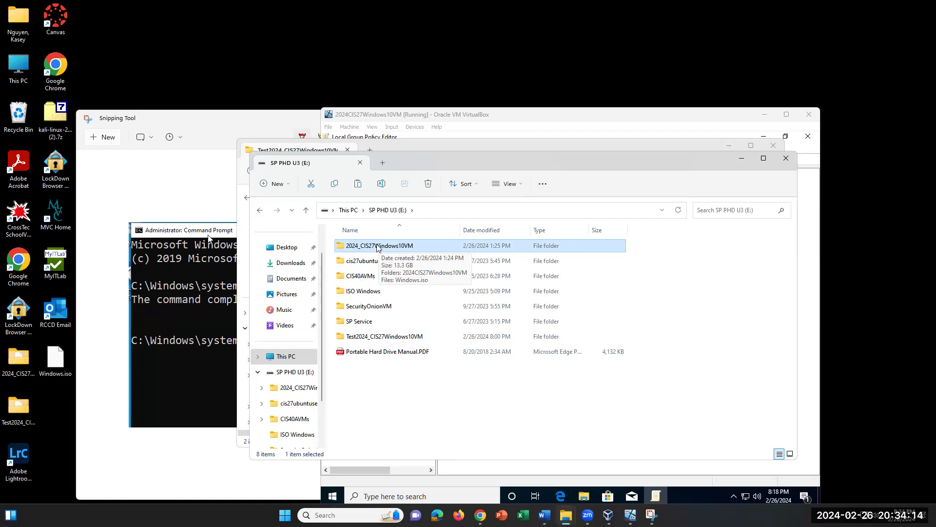
right_click(376, 247)
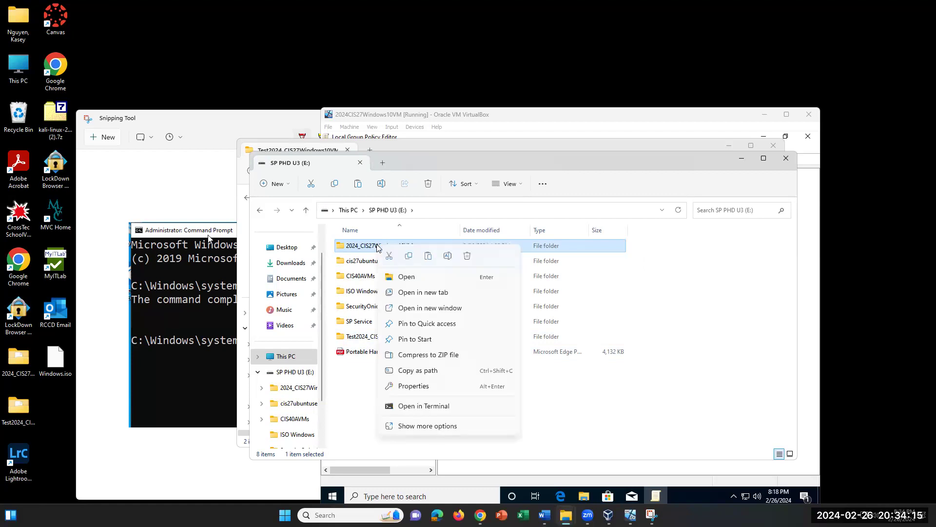
left_click(408, 257)
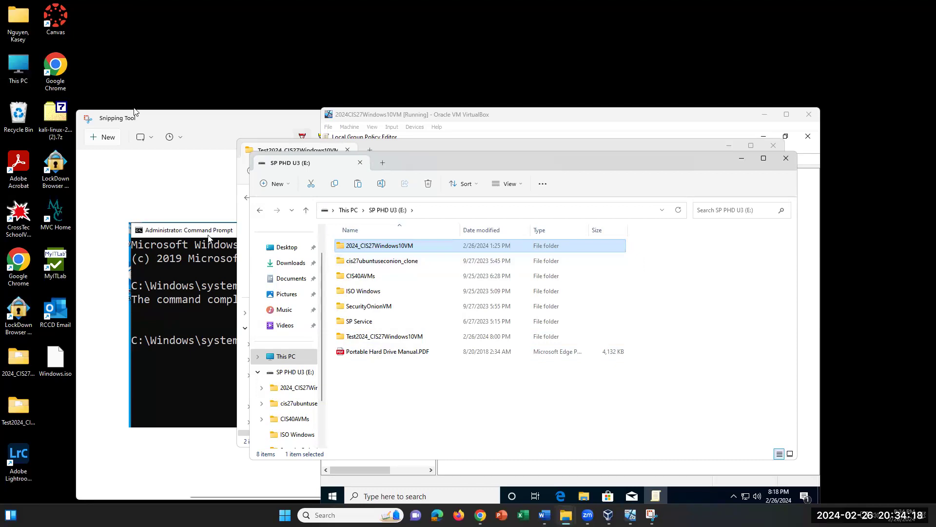
right_click(113, 65)
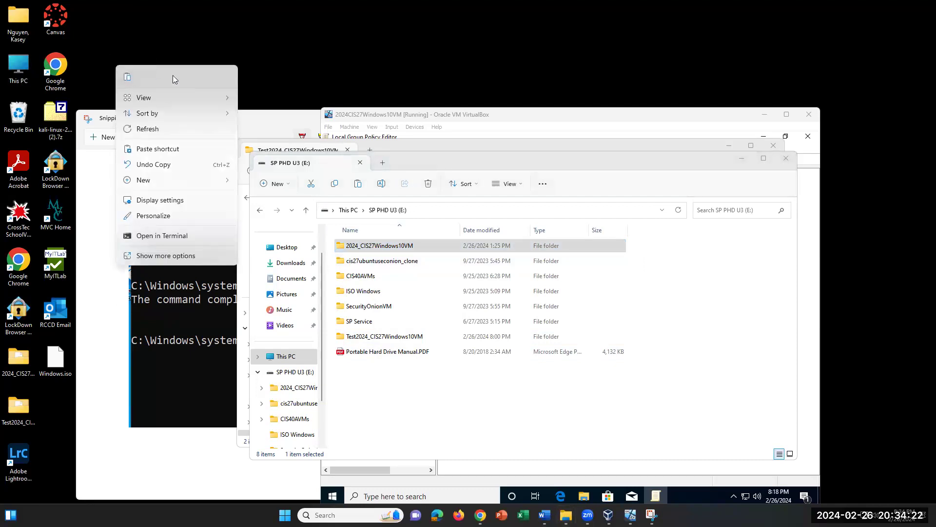
left_click(298, 82)
left_click(388, 246)
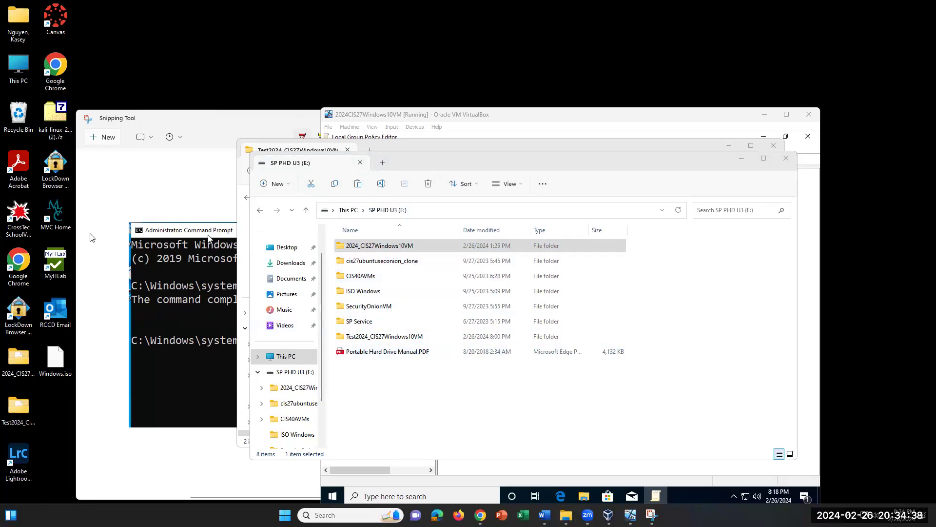
left_click(16, 363)
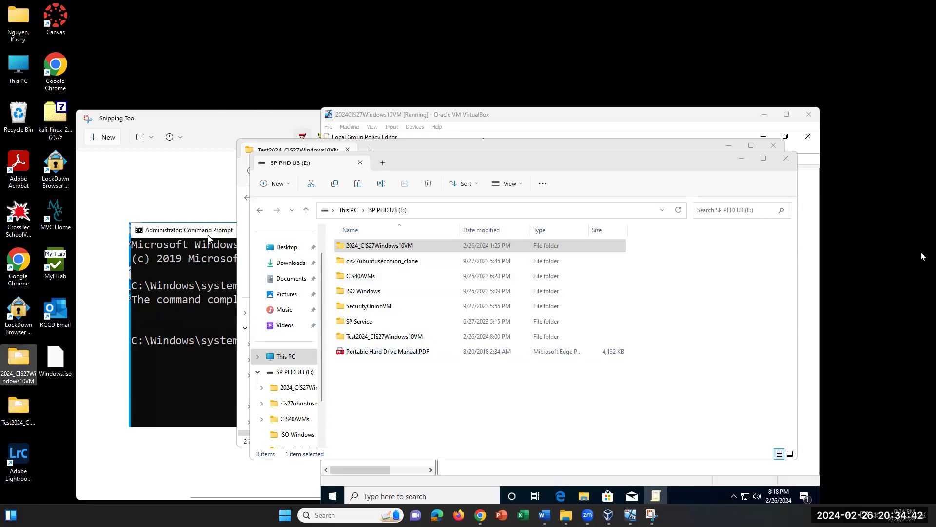
left_click(782, 158)
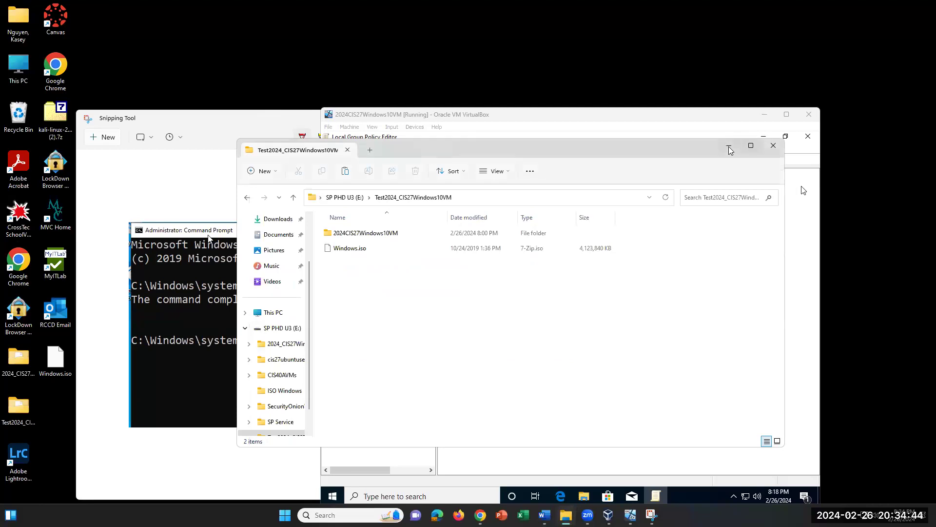
Step: Close the Explorer window and minimize Snipping Tool and VirtualBox Manager to reveal the desktop
left_click(773, 146)
left_click(764, 114)
left_click(605, 117)
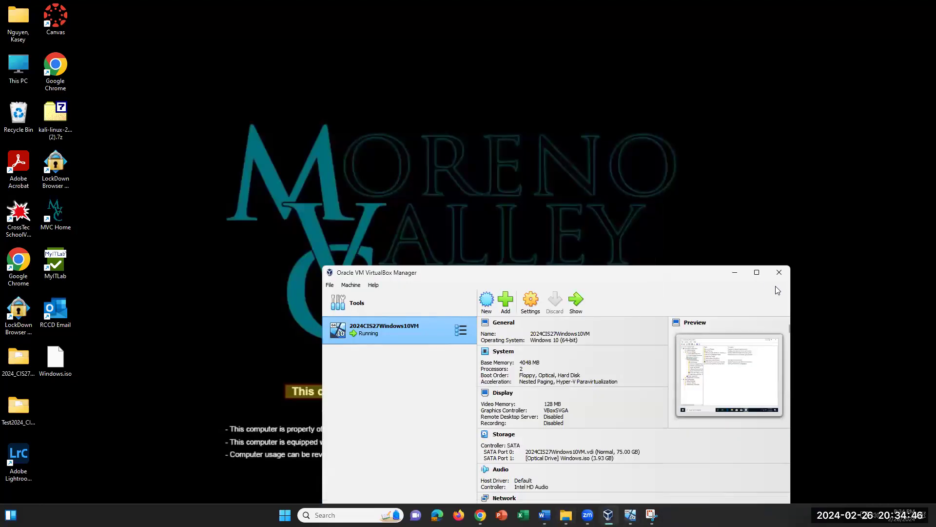
left_click(735, 274)
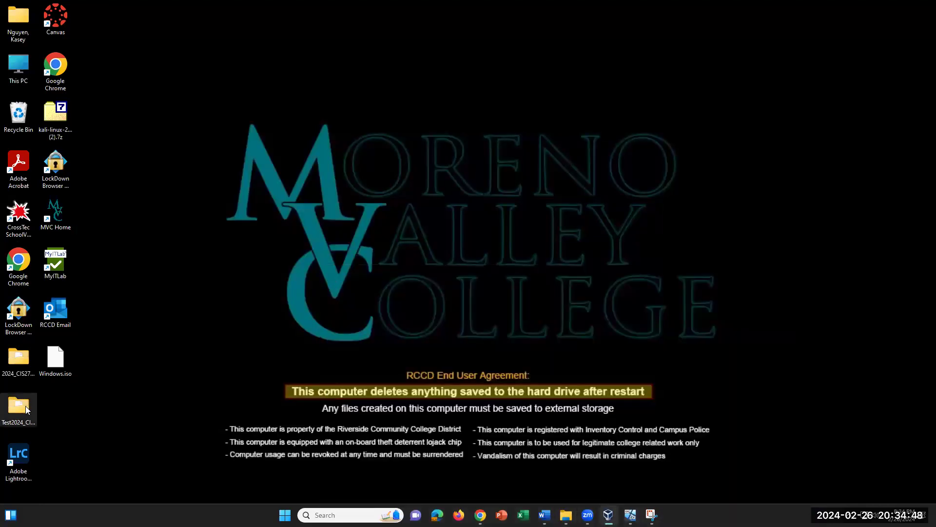
left_click(20, 359)
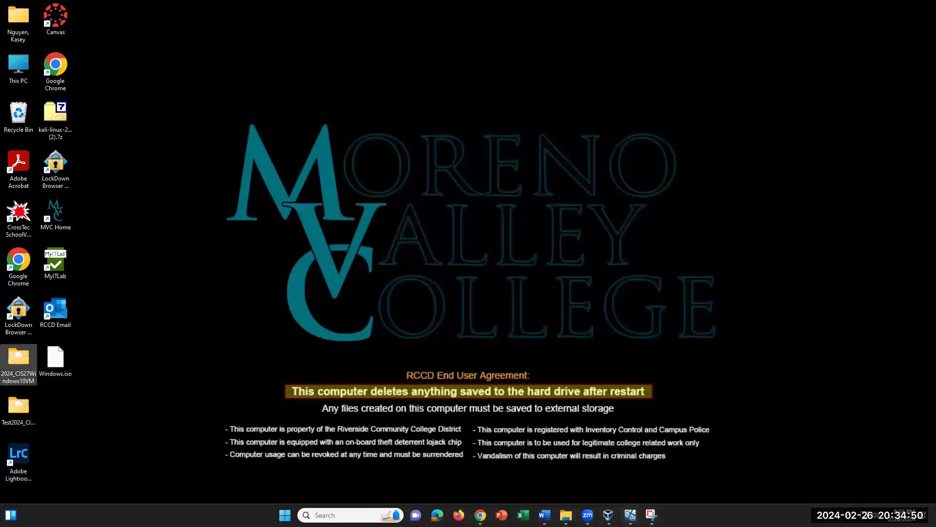
left_click(630, 515)
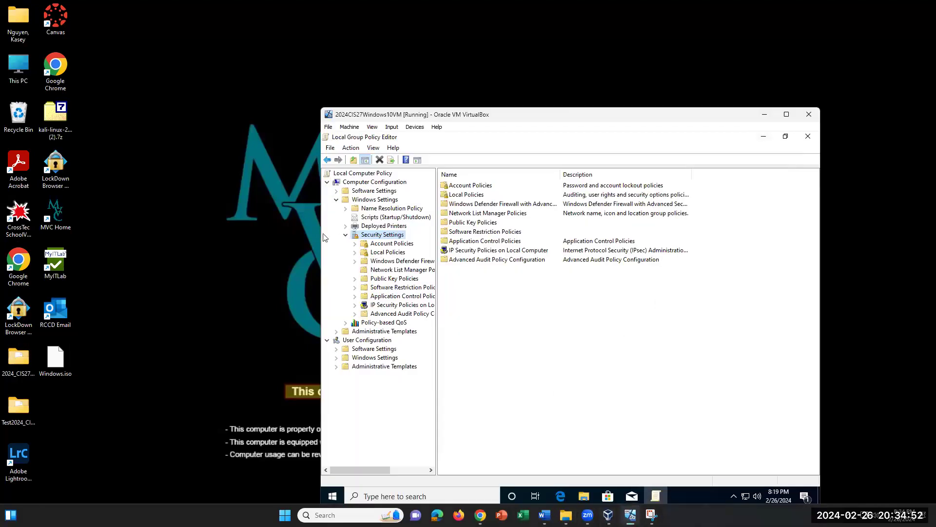
Step: Open the desktop 2024_CIS27Windows10VM folder and its 2024CIS27Windows10VM subfolder, then return to Word
double_click(22, 358)
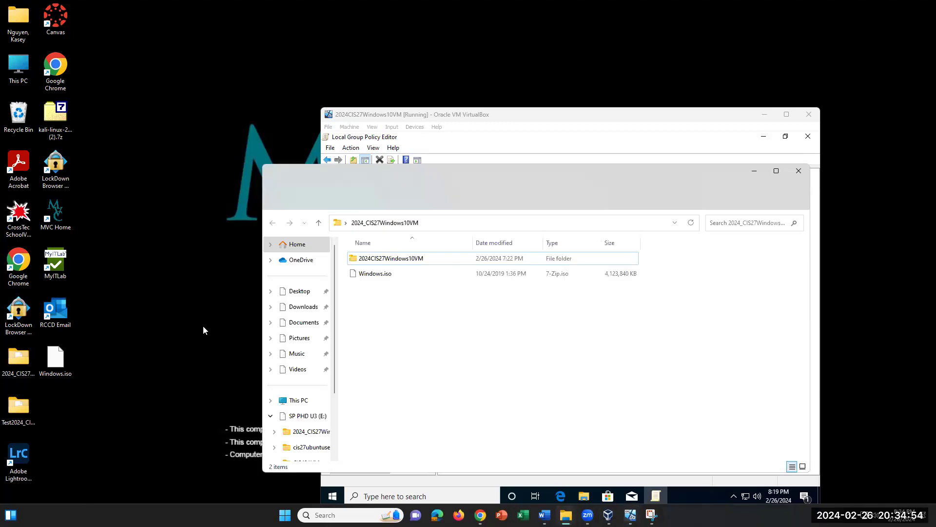
left_click(383, 262)
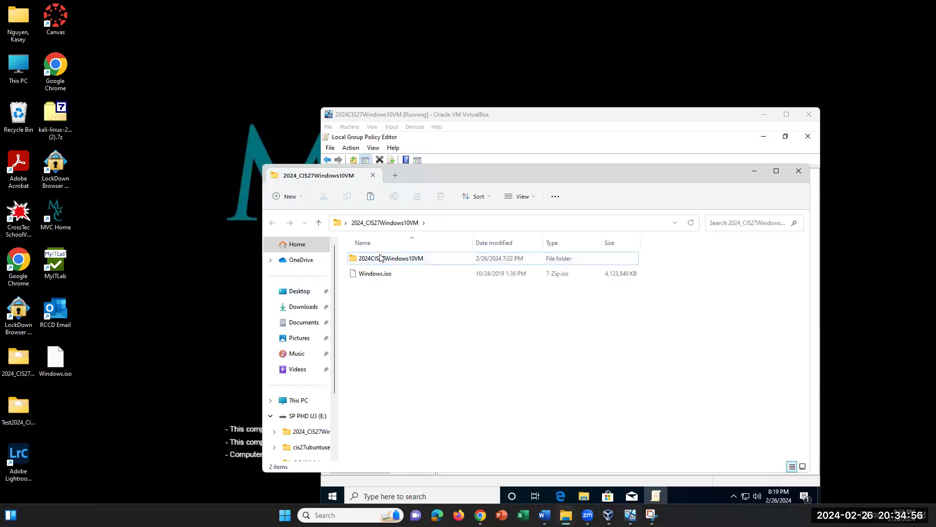
double_click(383, 262)
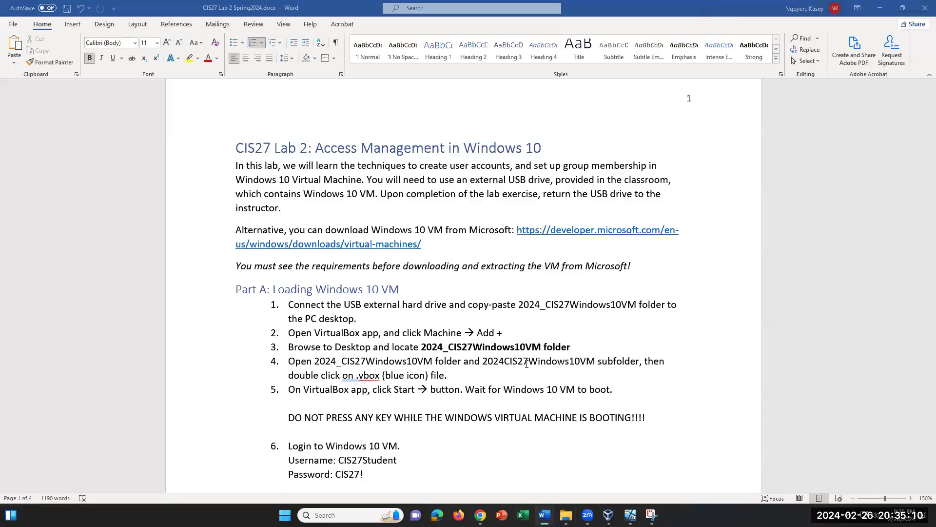
left_click(544, 514)
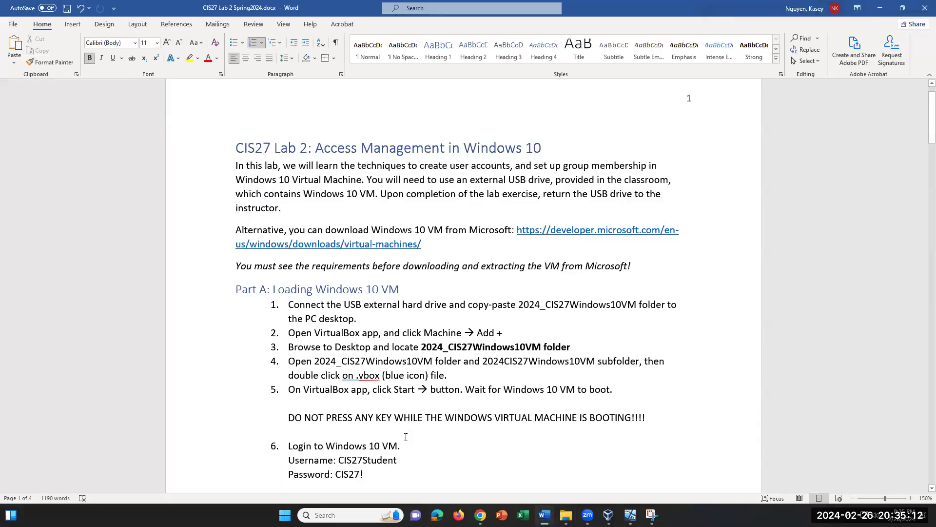
Step: Highlight the DO NOT PRESS ANY KEY warning in the lab sheet, then return to the Windows 10 VM
left_click_drag(286, 420, 674, 413)
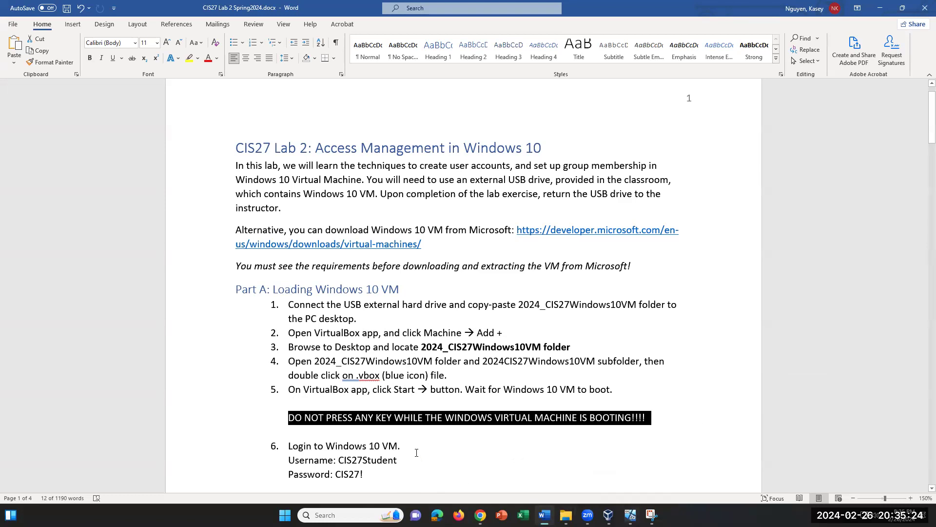
scroll(416, 452, "down", 1)
scroll(416, 452, "down", 2)
left_click(420, 364)
left_click(630, 515)
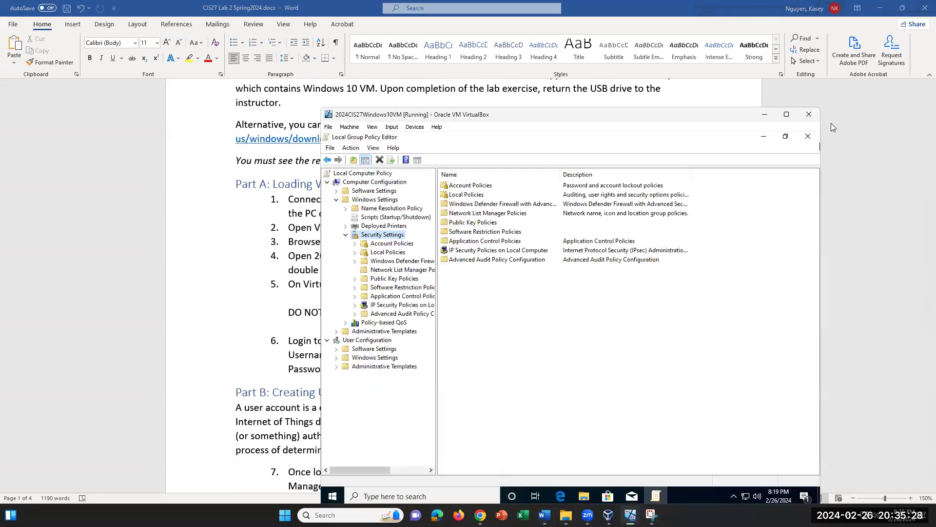
Step: Close the Maximum password age properties and the Local Group Policy Editor in the VM
left_click(808, 141)
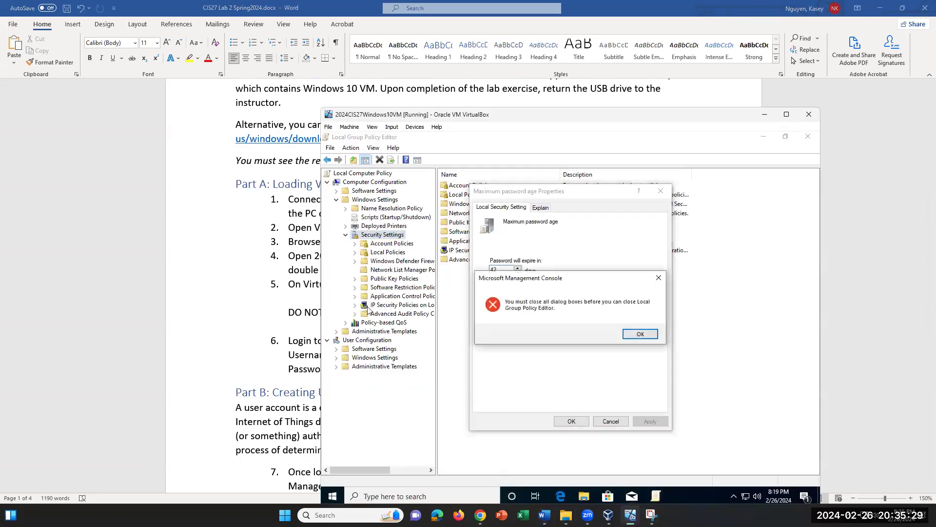
left_click(641, 335)
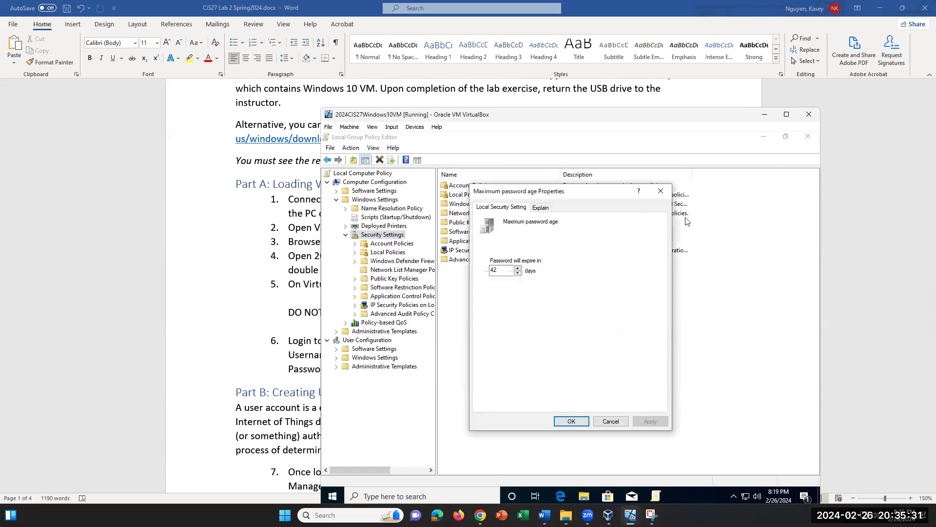
left_click(661, 190)
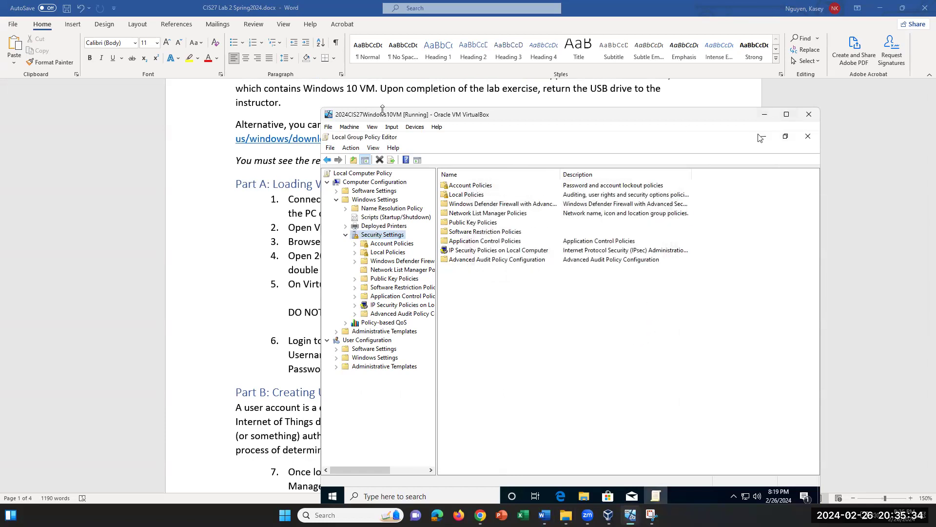
left_click(808, 137)
Step: Send Ctrl-Alt-Del to the VM, cancel the security screen, and select the login password in Word
left_click(392, 126)
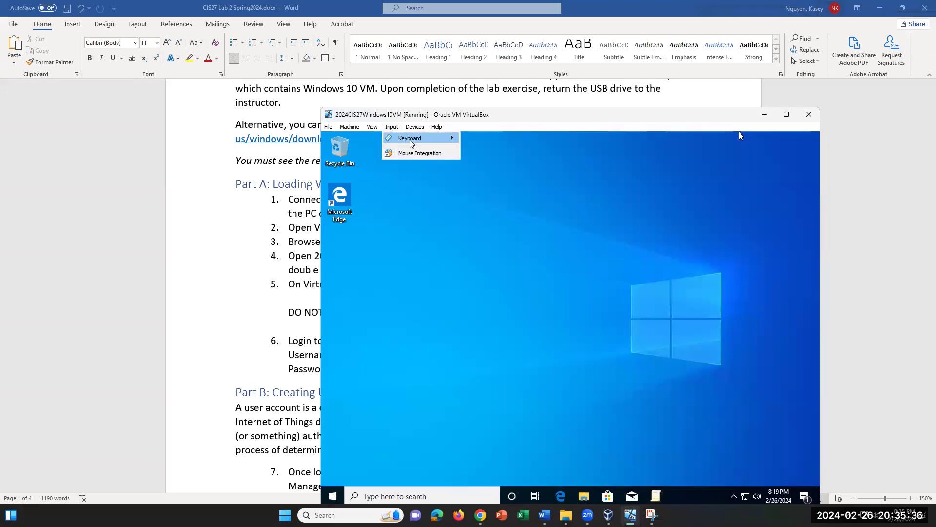
mouse_move(411, 140)
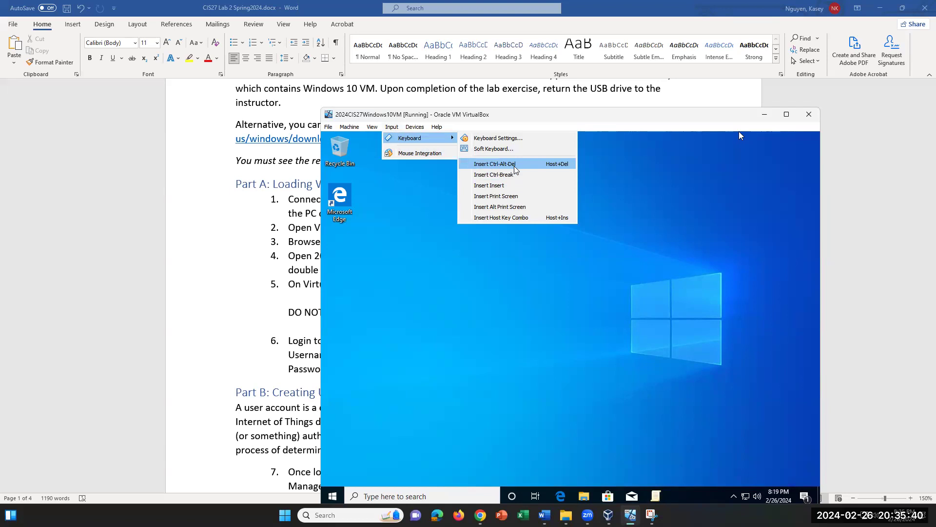
left_click(498, 164)
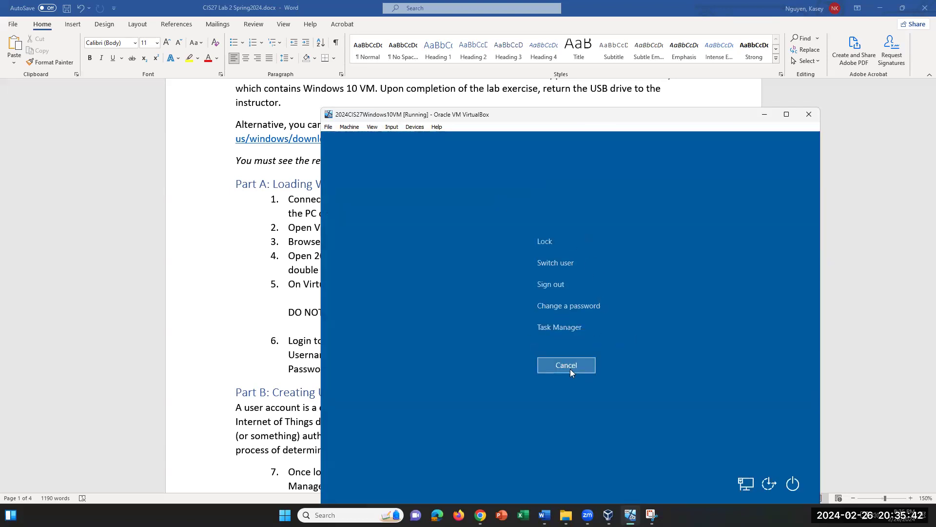
left_click(569, 368)
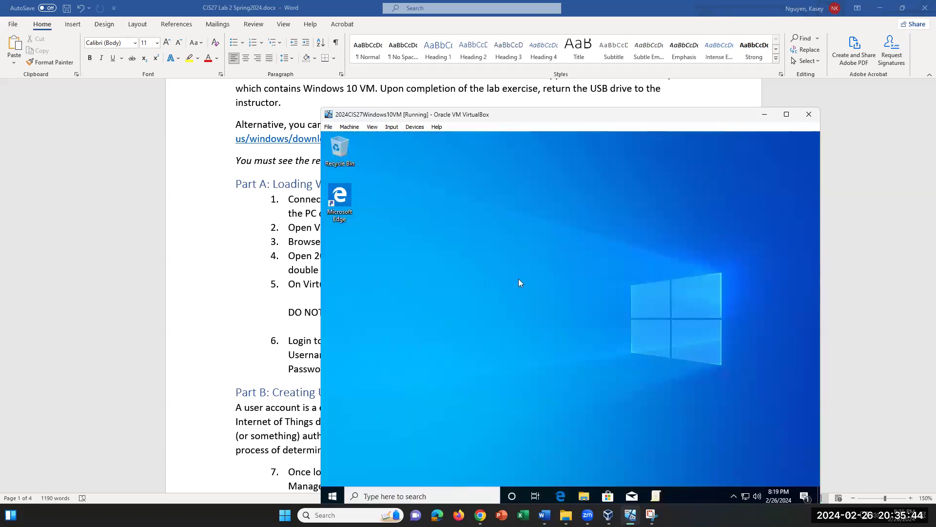
left_click(545, 515)
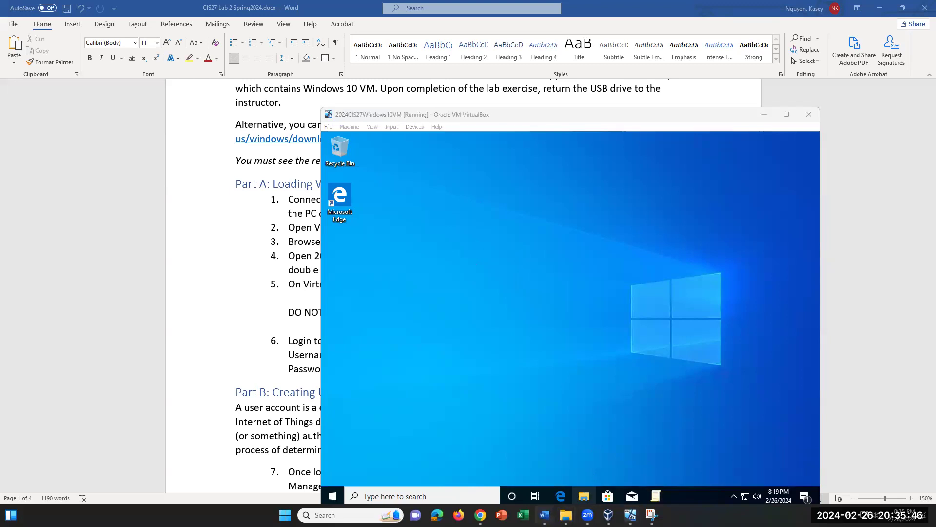
left_click_drag(367, 369, 335, 369)
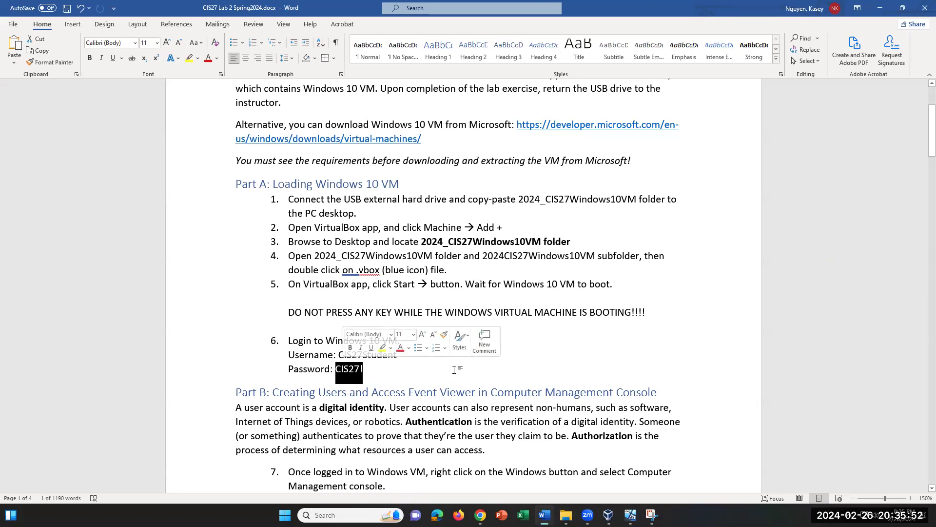
Step: Bring the Windows 10 VM forward and scroll the lab sheet down toward Part B
scroll(454, 370, "down", 1)
scroll(454, 366, "up", 1)
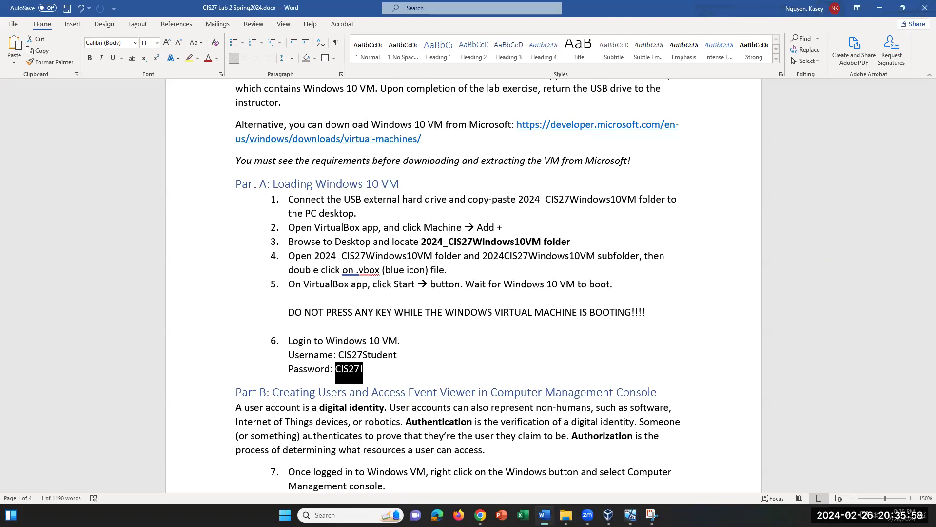
left_click(631, 514)
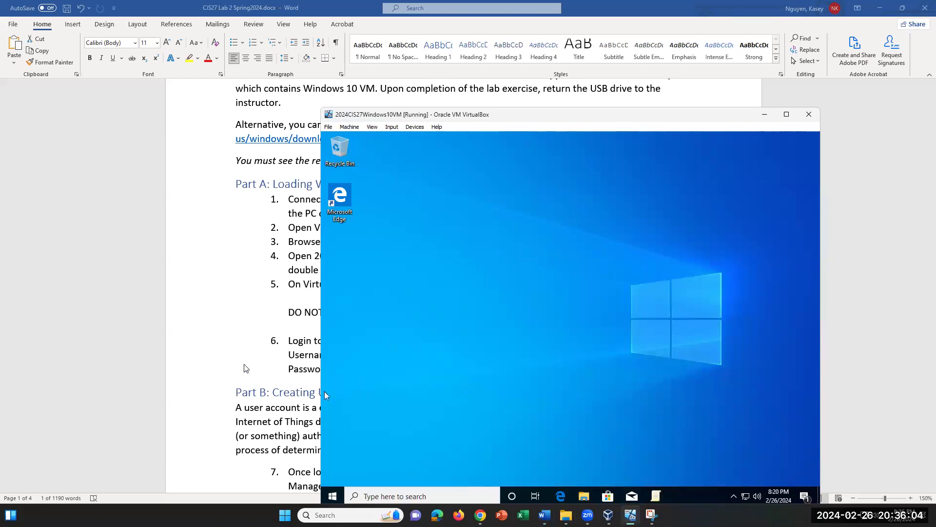
scroll(245, 371, "down", 2)
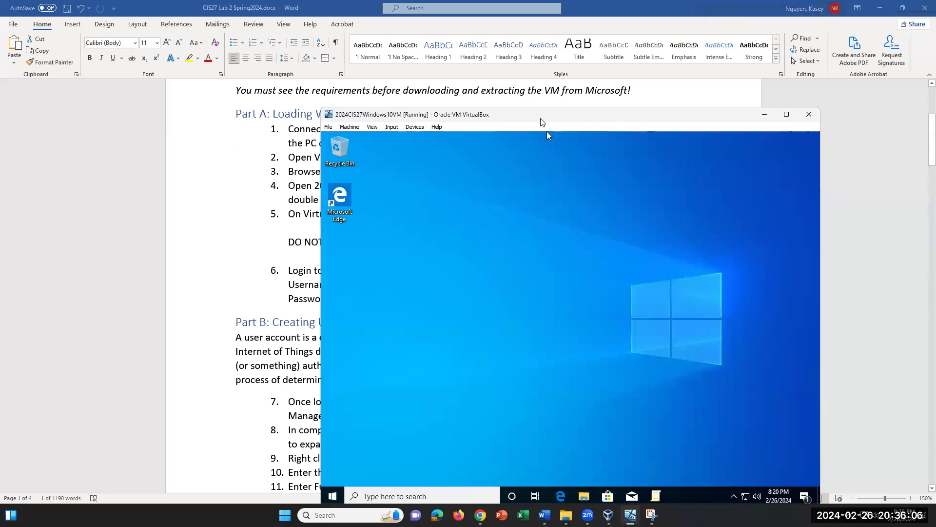
left_click_drag(540, 118, 505, 289)
scroll(459, 193, "down", 3)
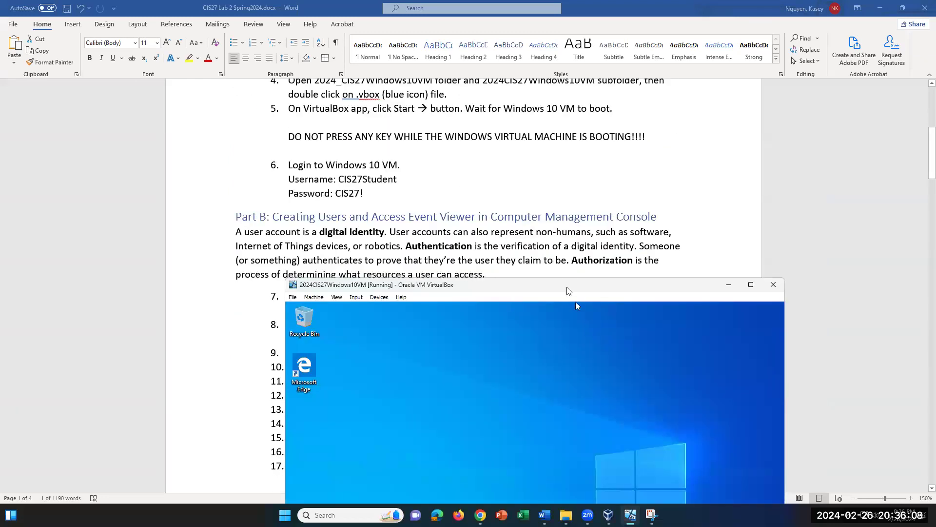
left_click_drag(572, 286, 629, 272)
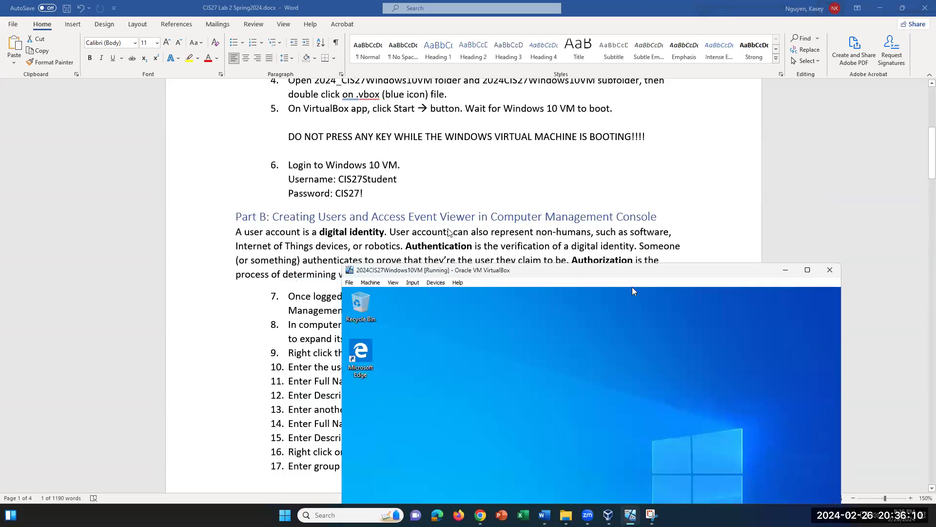
scroll(459, 232, "down", 1)
scroll(531, 222, "down", 2)
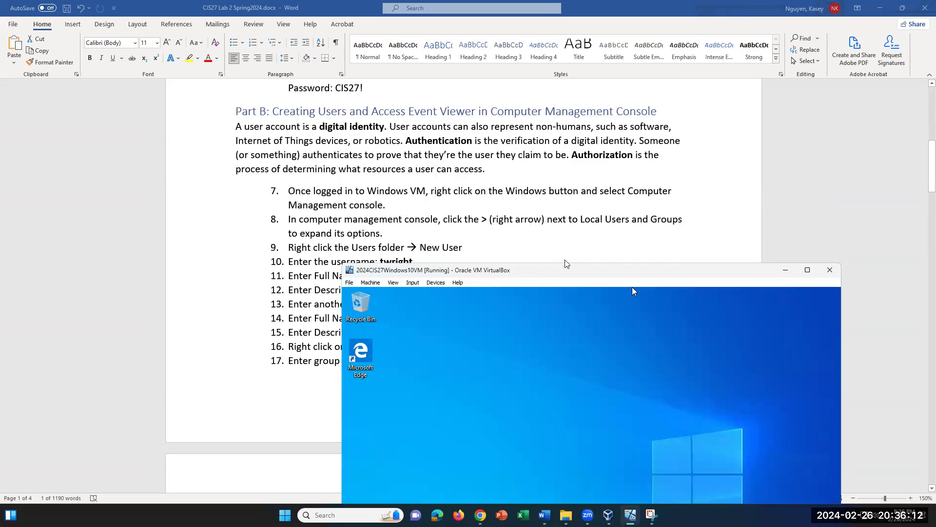
Step: Reposition the VM window higher so Part B steps 7–9 and the guest taskbar are visible
left_click_drag(563, 273, 443, 173)
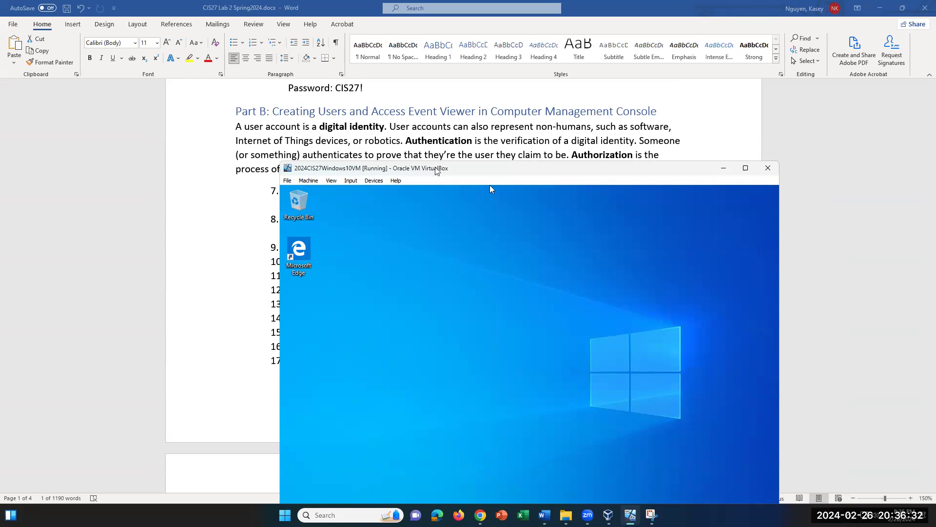
left_click_drag(419, 172, 403, 183)
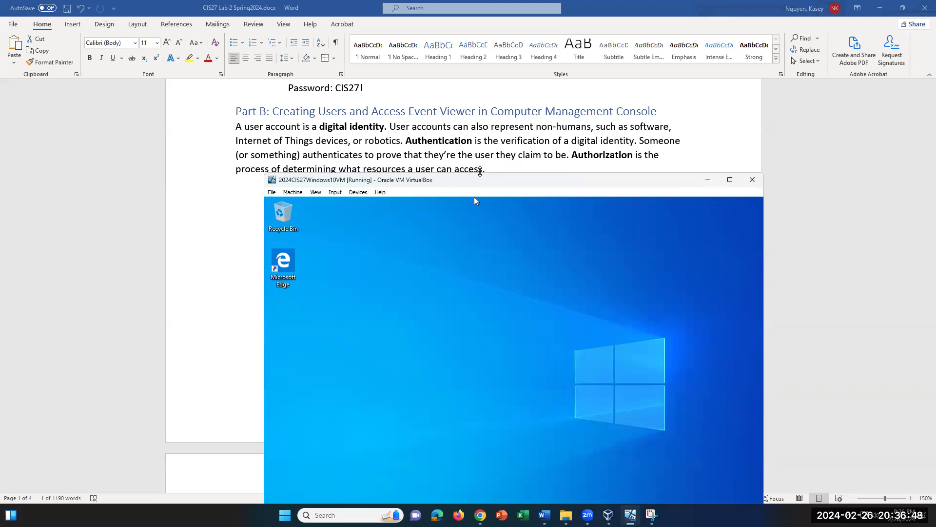
scroll(503, 157, "down", 2)
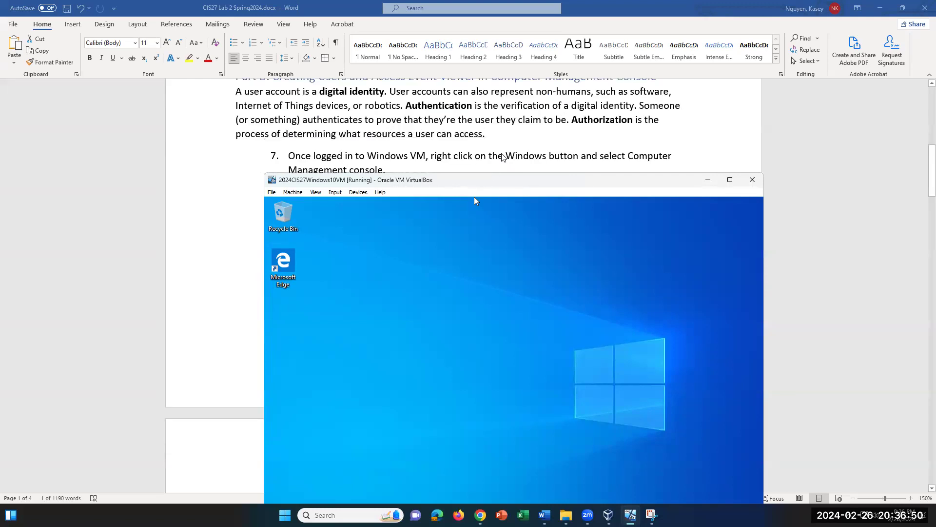
left_click(550, 183)
left_click_drag(550, 183, 551, 159)
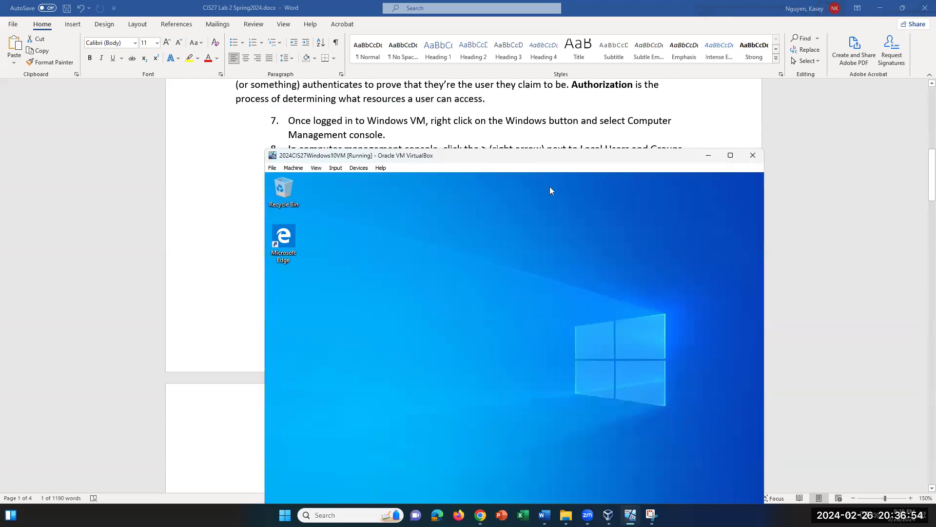
scroll(563, 126, "down", 1)
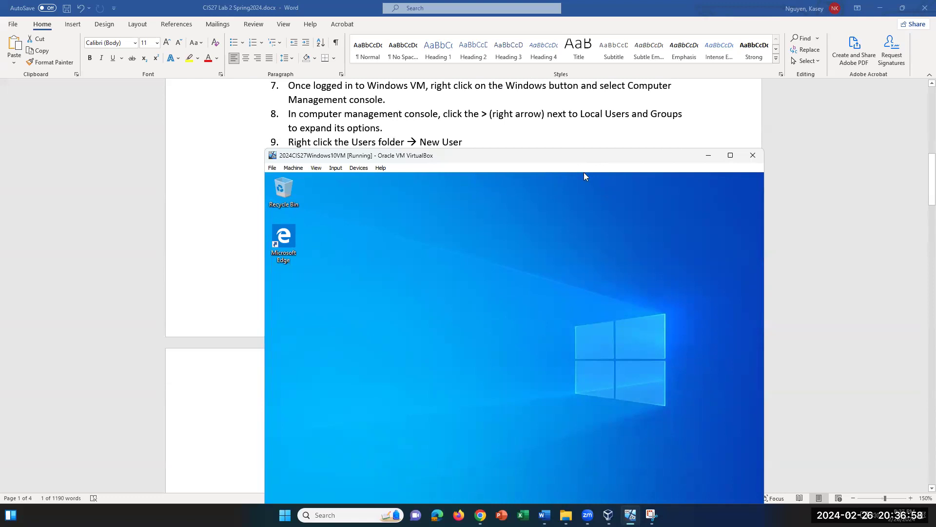
left_click_drag(576, 156, 579, 114)
Step: Launch Computer Management from the guest Start button's quick admin menu
right_click(280, 495)
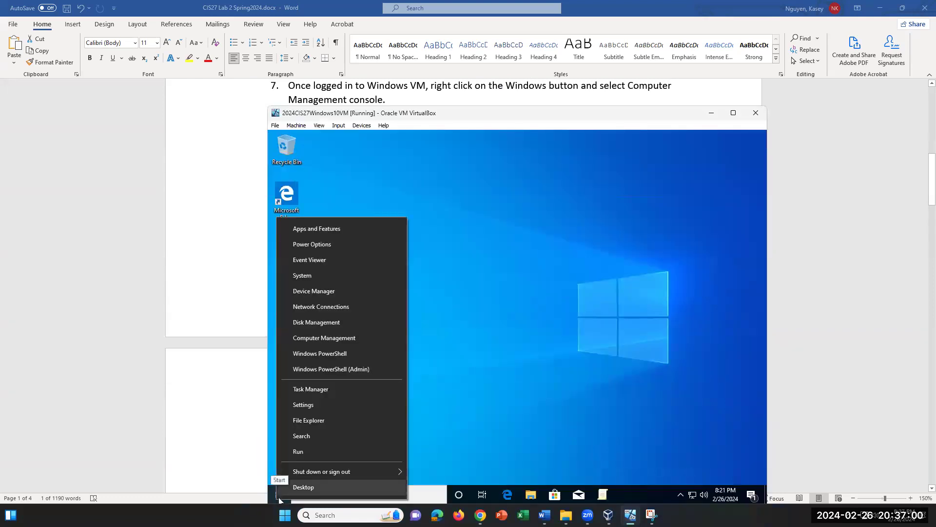
left_click(345, 336)
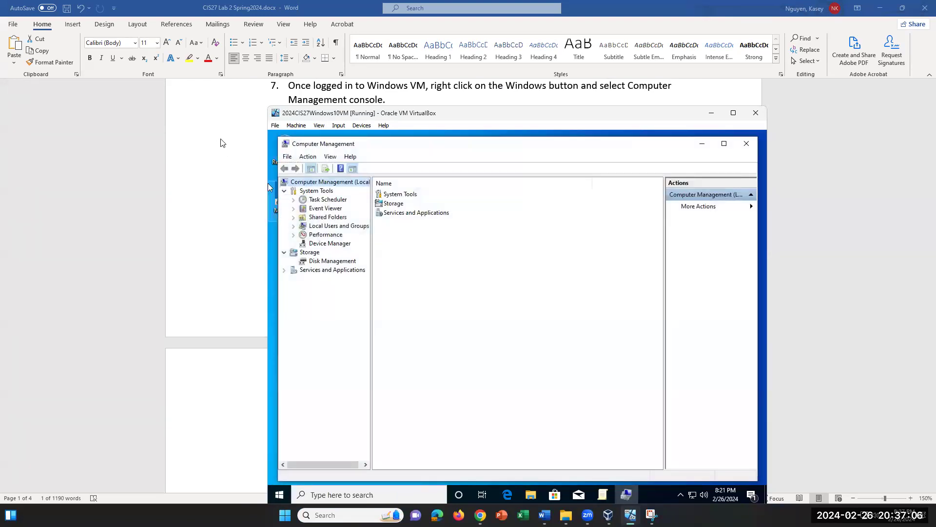
scroll(220, 142, "down", 1)
scroll(220, 143, "up", 2)
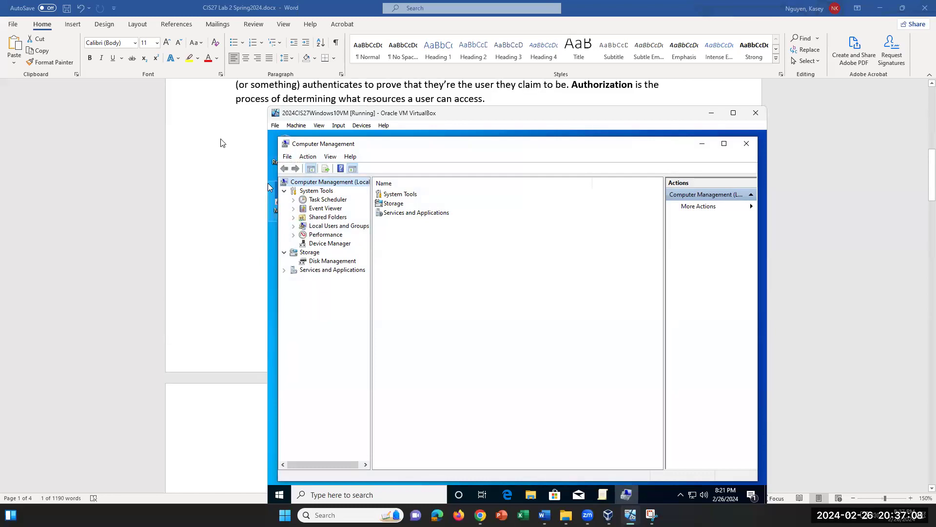
left_click_drag(412, 113, 383, 162)
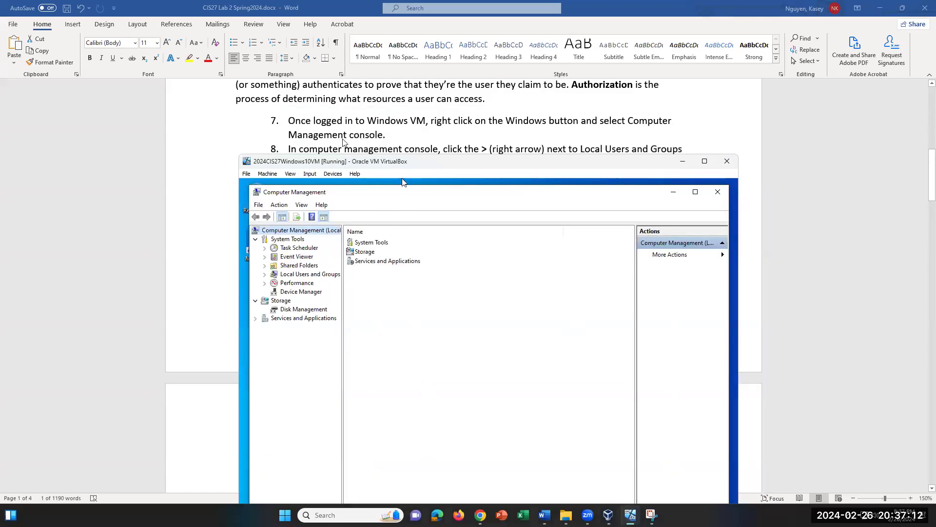
scroll(346, 141, "down", 1)
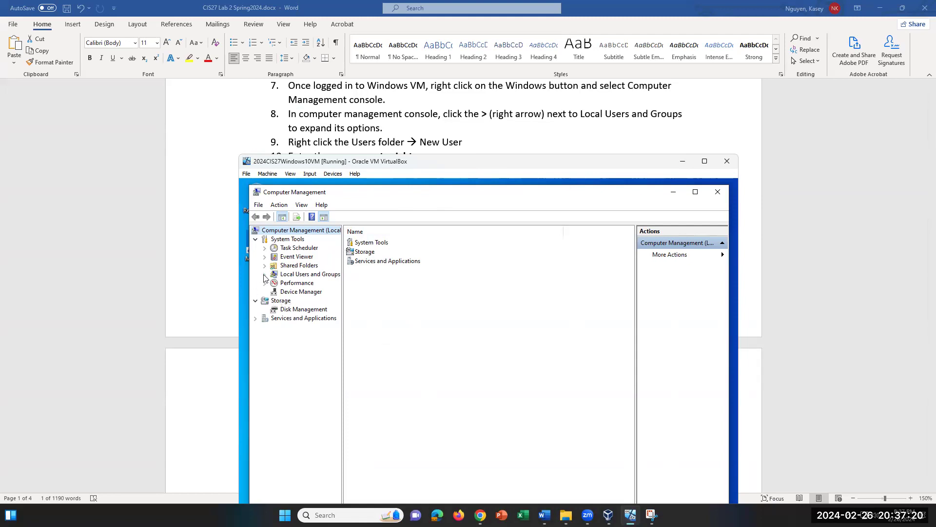
Step: Expand Local Users and Groups, check Groups, and list the local user accounts under Users
left_click(309, 276)
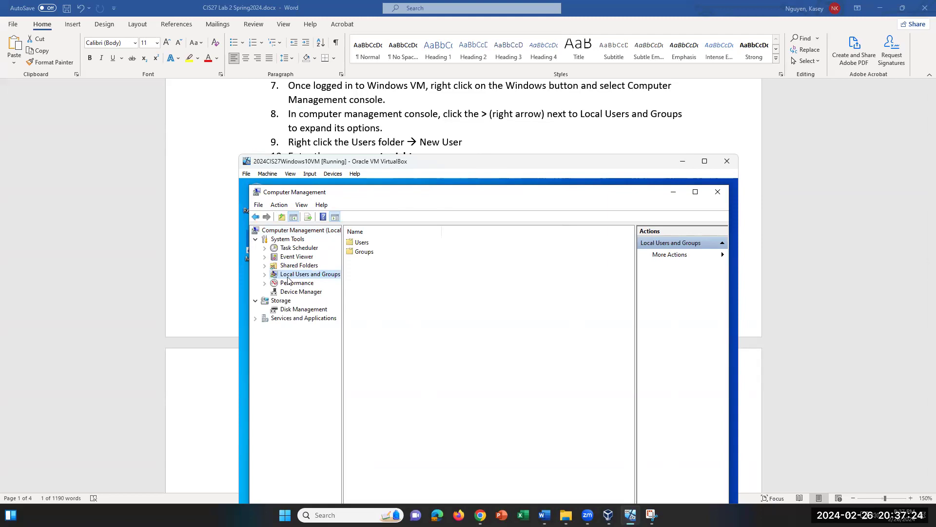
left_click(264, 275)
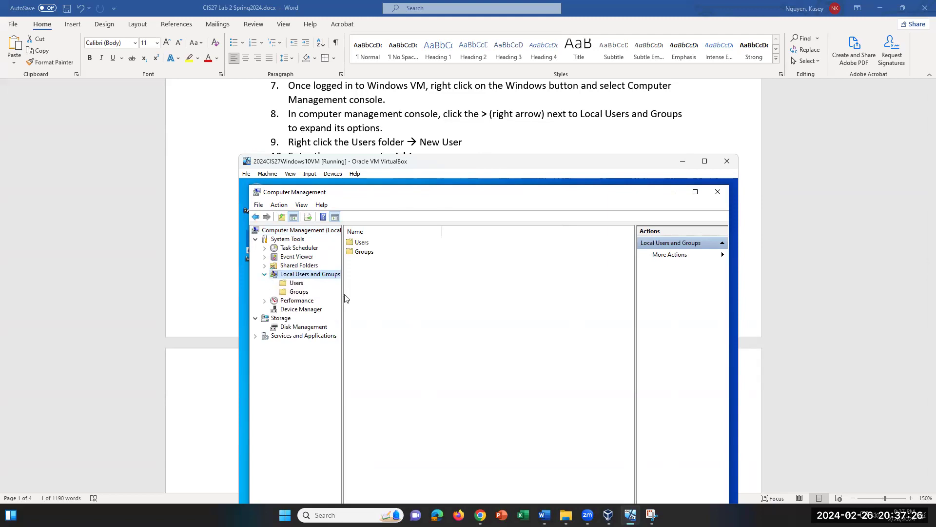
left_click(264, 275)
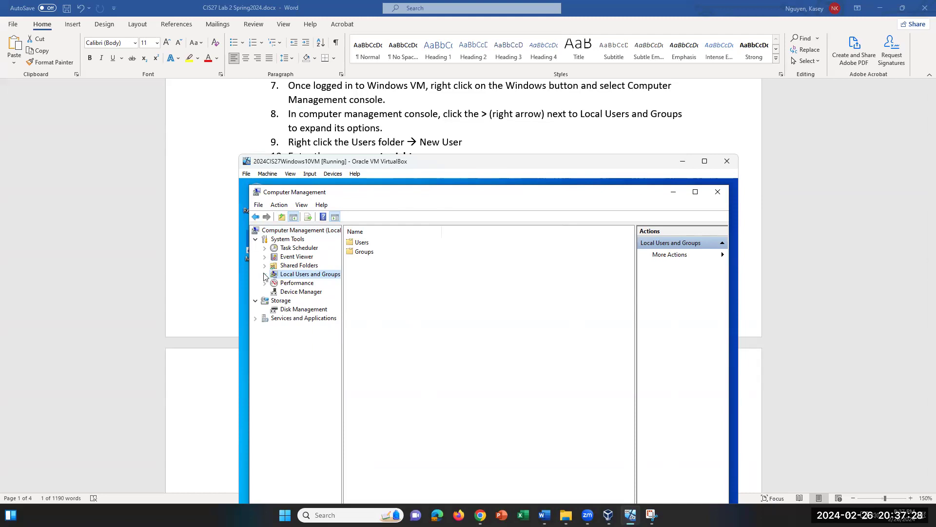
left_click(264, 275)
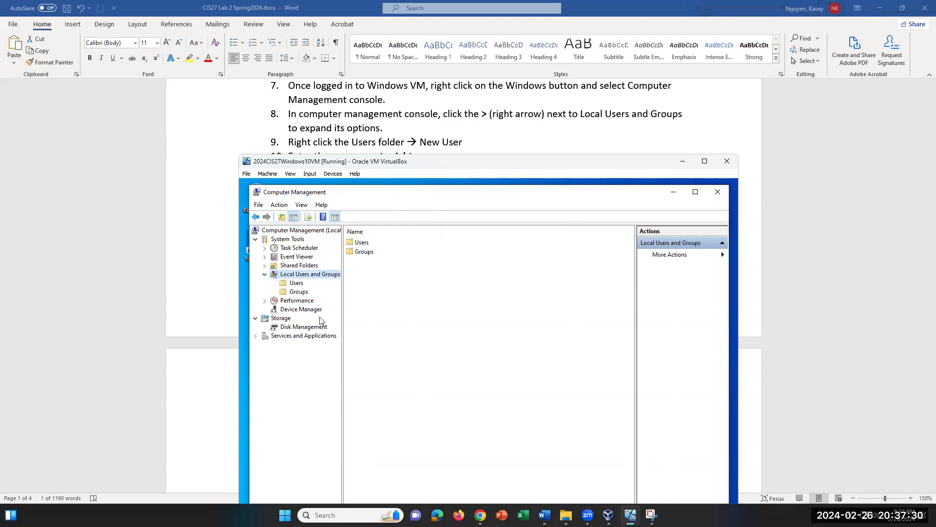
left_click(297, 283)
left_click(298, 292)
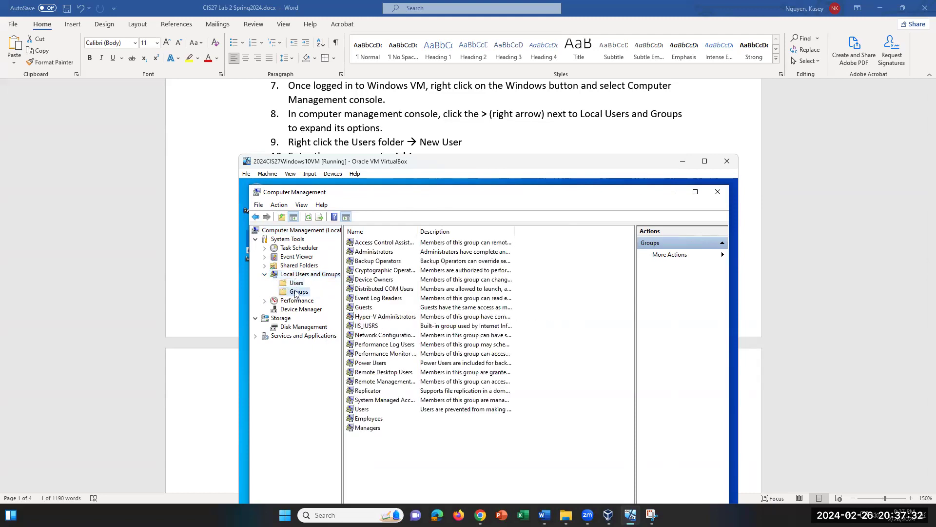
left_click(296, 284)
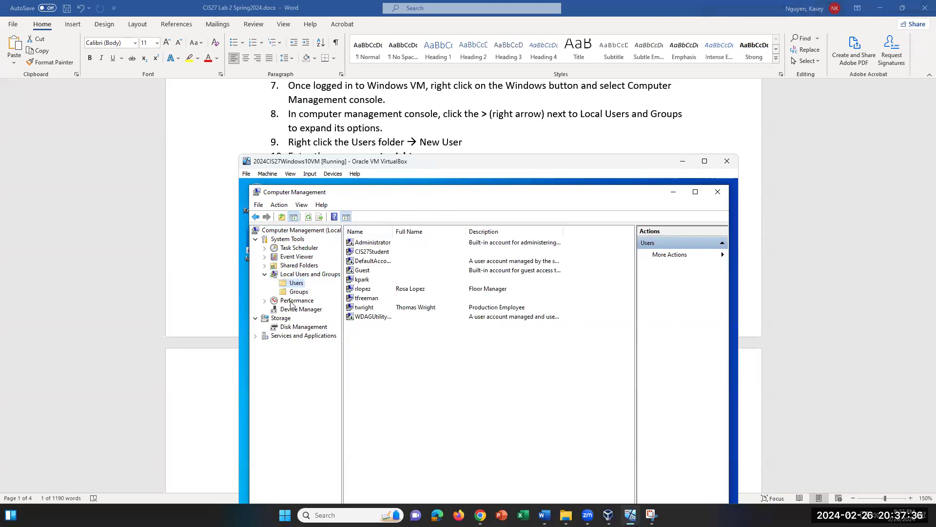
left_click(309, 293)
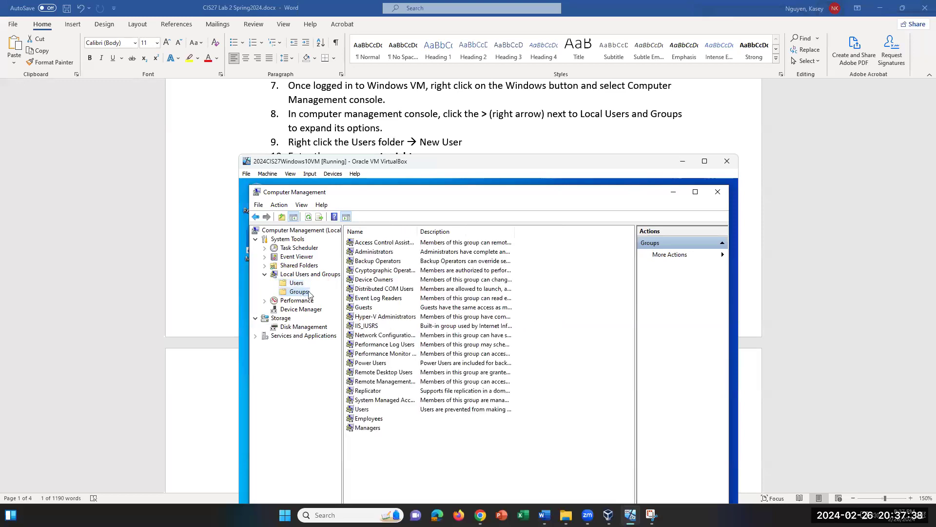
left_click(296, 283)
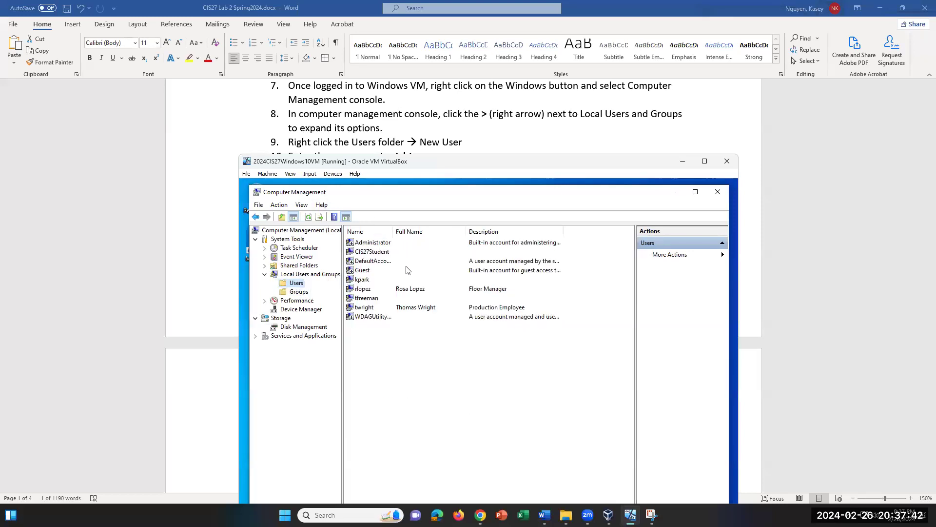
Step: Delete the existing production employee account from the Users list
right_click(371, 307)
left_click(414, 344)
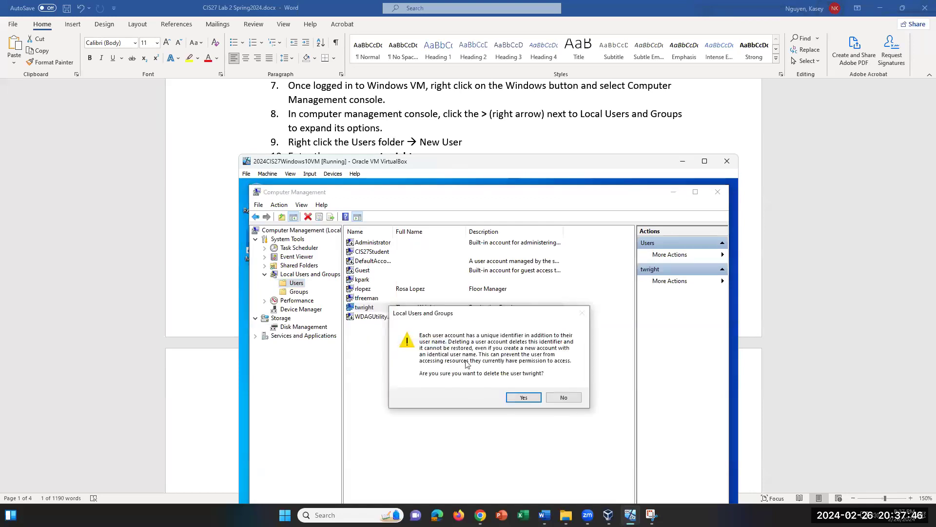
left_click(529, 399)
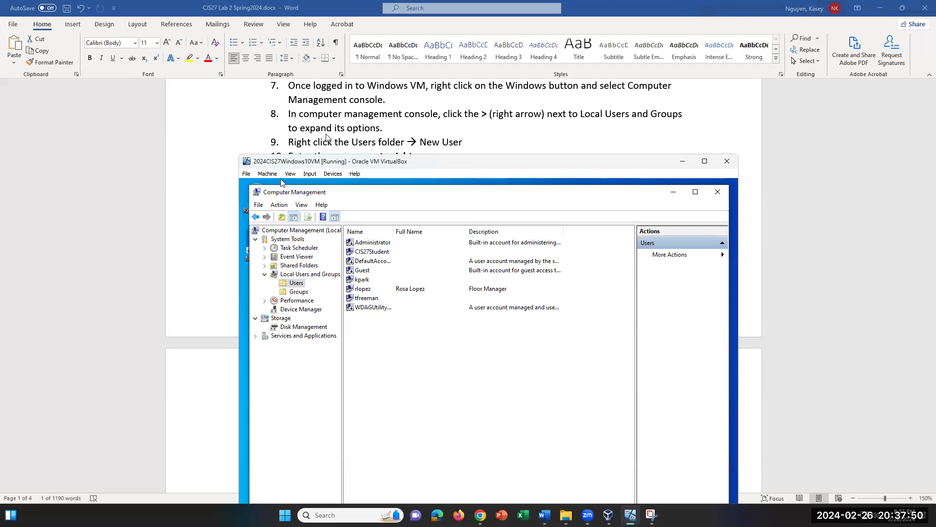
right_click(297, 286)
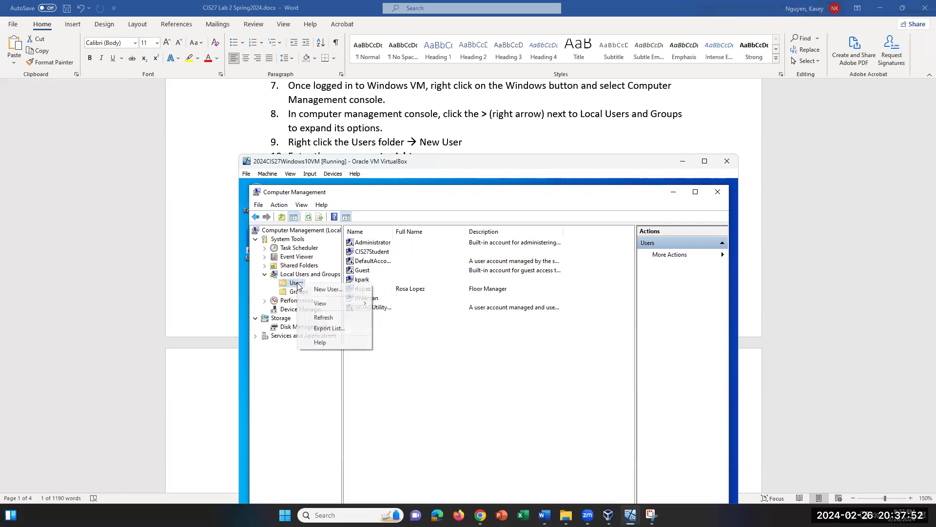
left_click(329, 289)
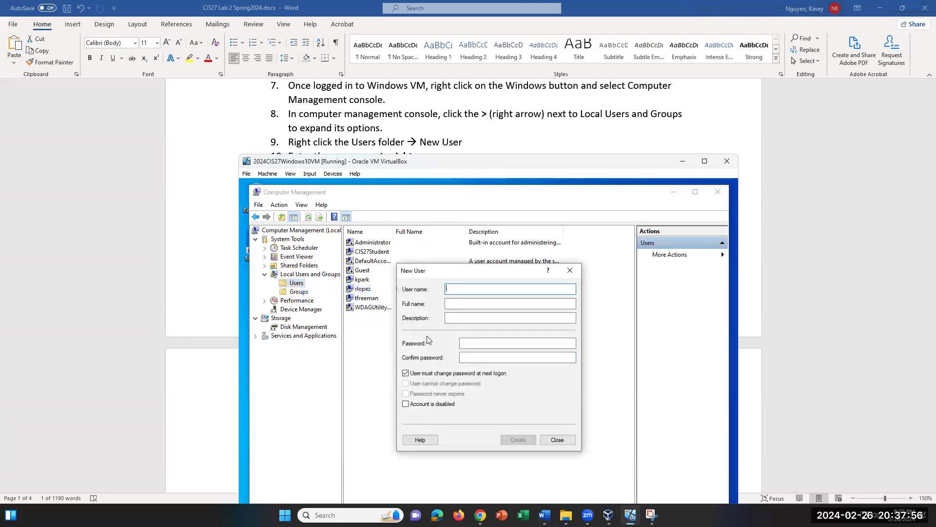
scroll(352, 129, "down", 1)
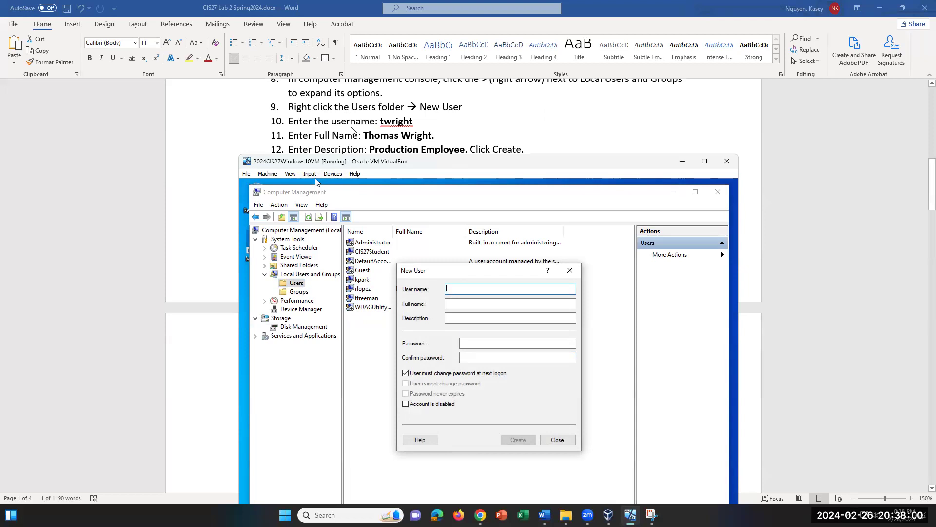
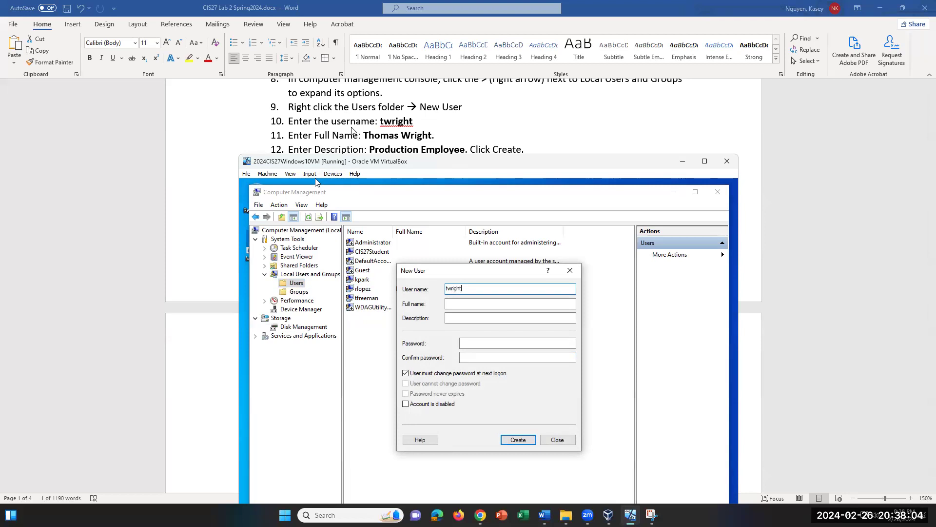
key("Tab")
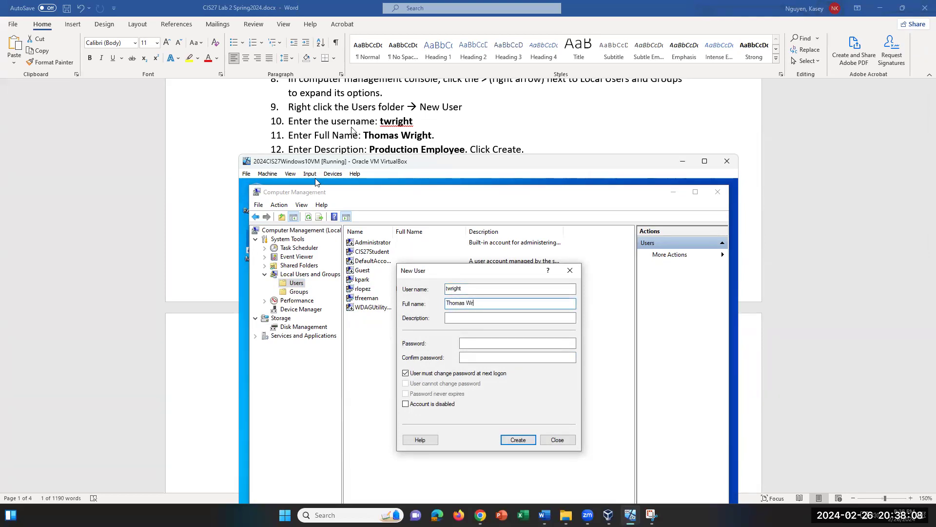
key("Tab")
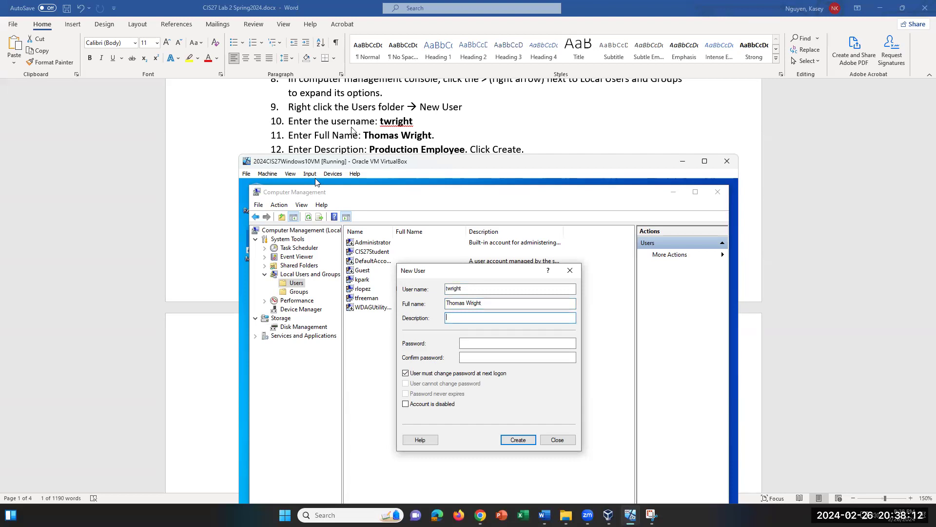
left_click_drag(429, 166, 401, 193)
left_click(491, 467)
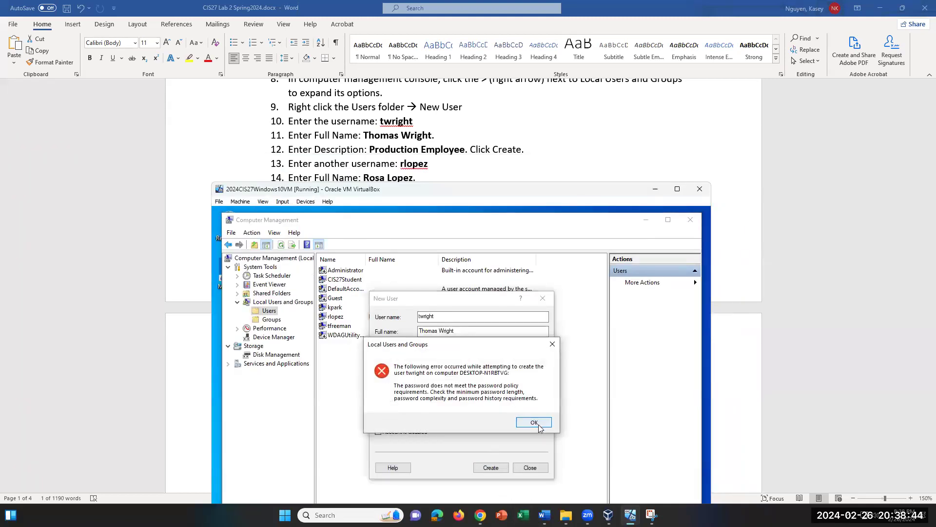
left_click(534, 423)
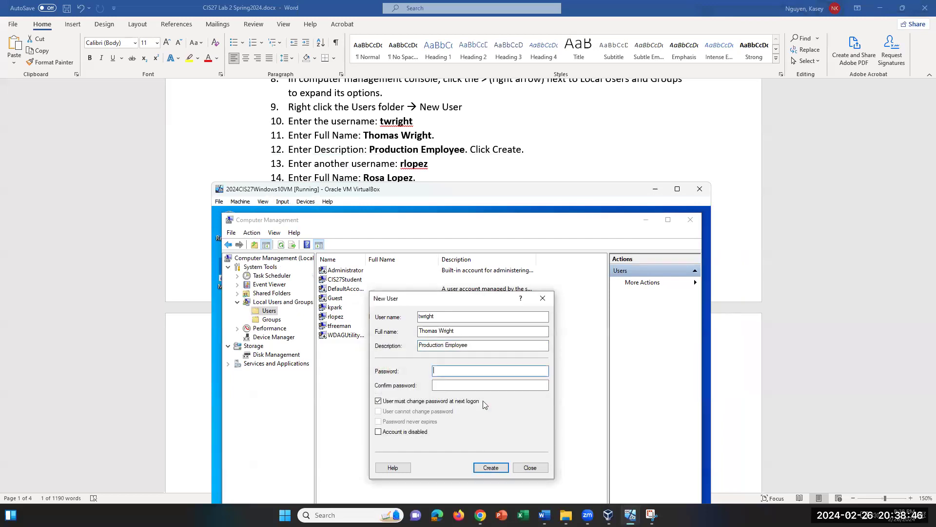
left_click(460, 373)
type("PasswordPassword13")
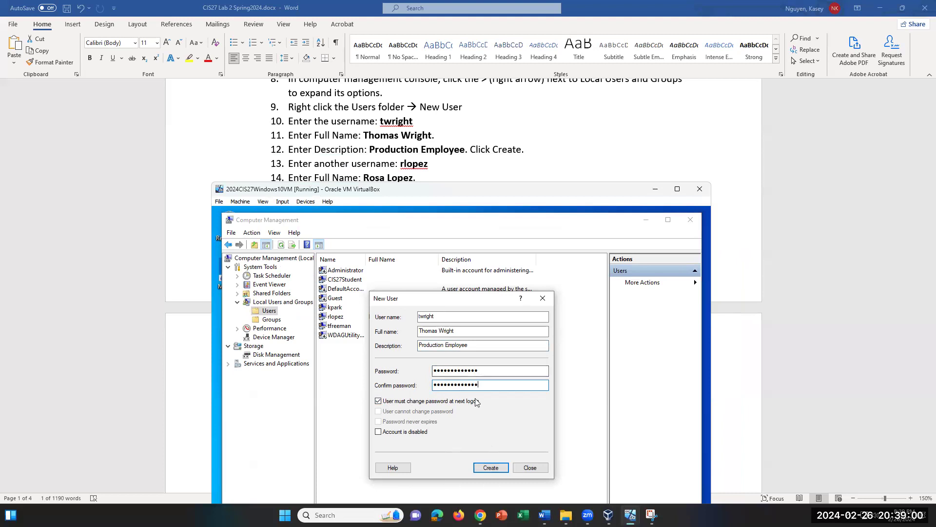
left_click(504, 468)
left_click(519, 418)
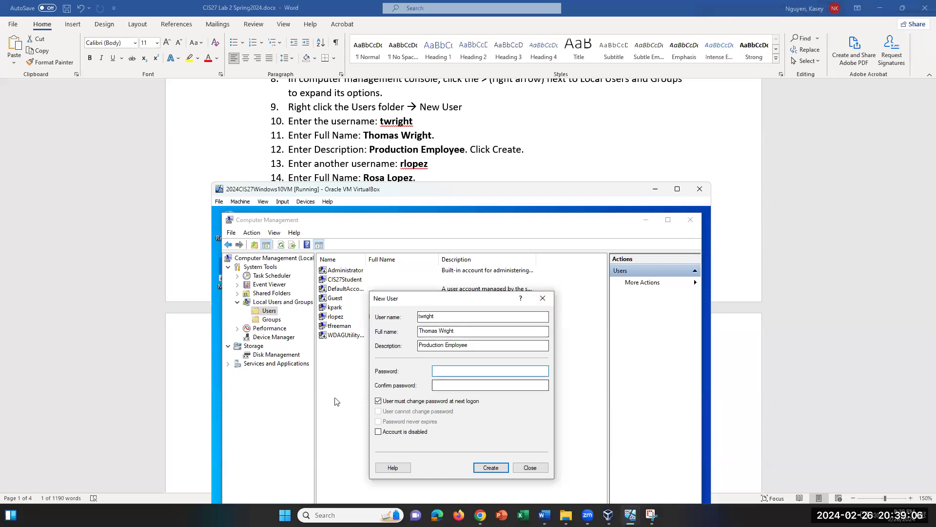
left_click(486, 375)
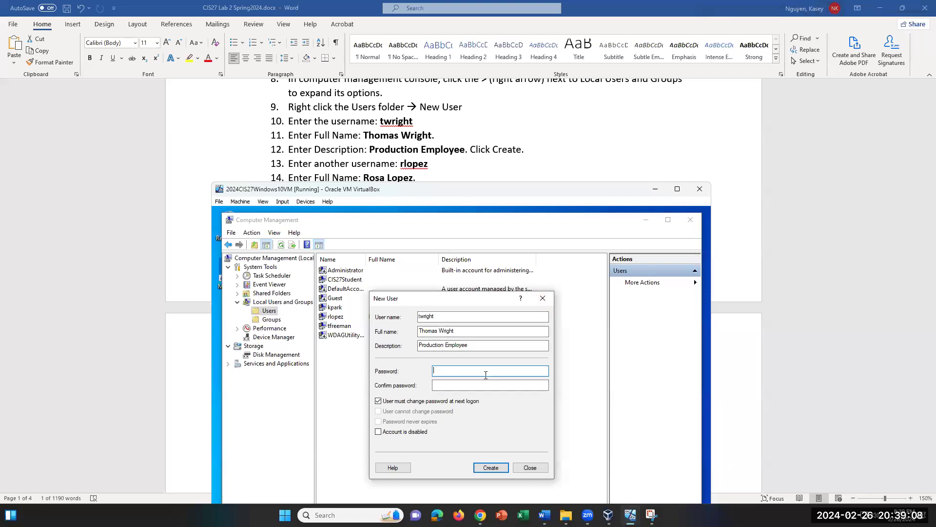
type("Passwor•••••")
key("Tab")
type("••••••••••")
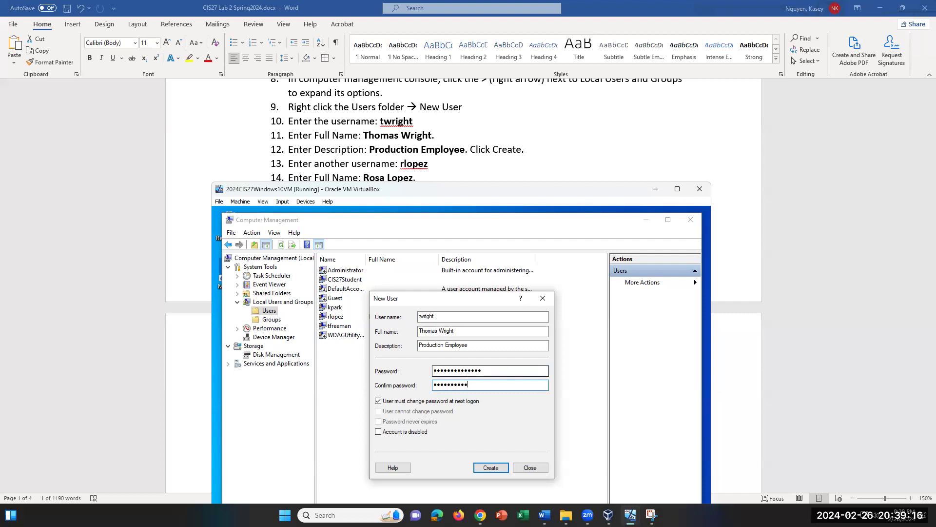
type("••")
left_click(492, 468)
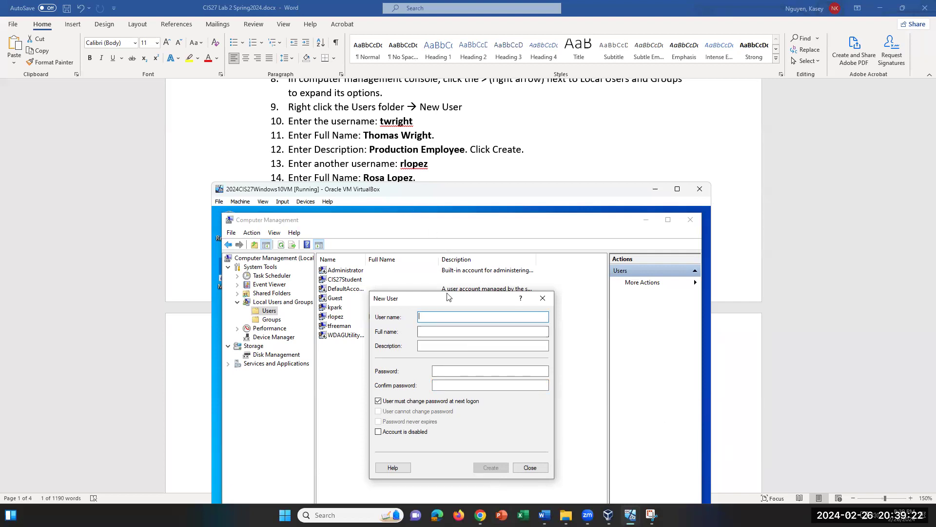
left_click_drag(424, 305, 447, 301)
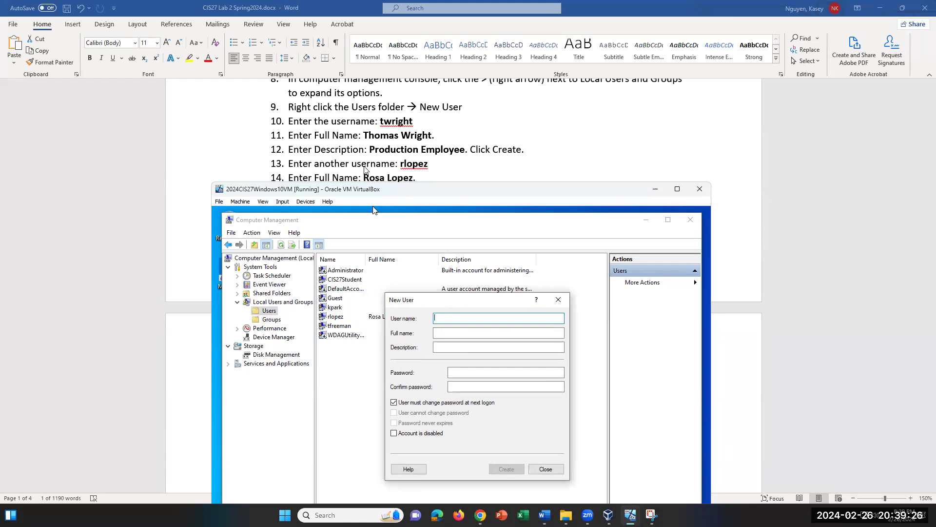
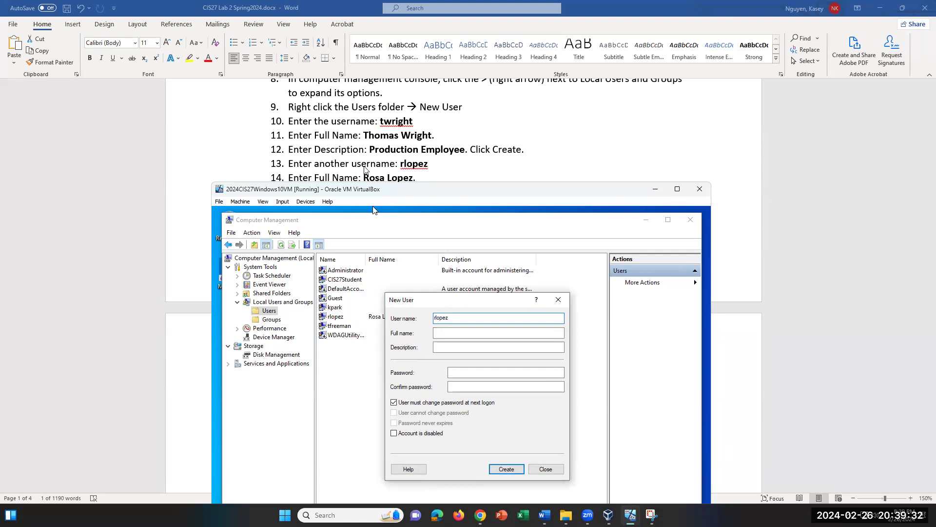
key("Tab")
type("Ros")
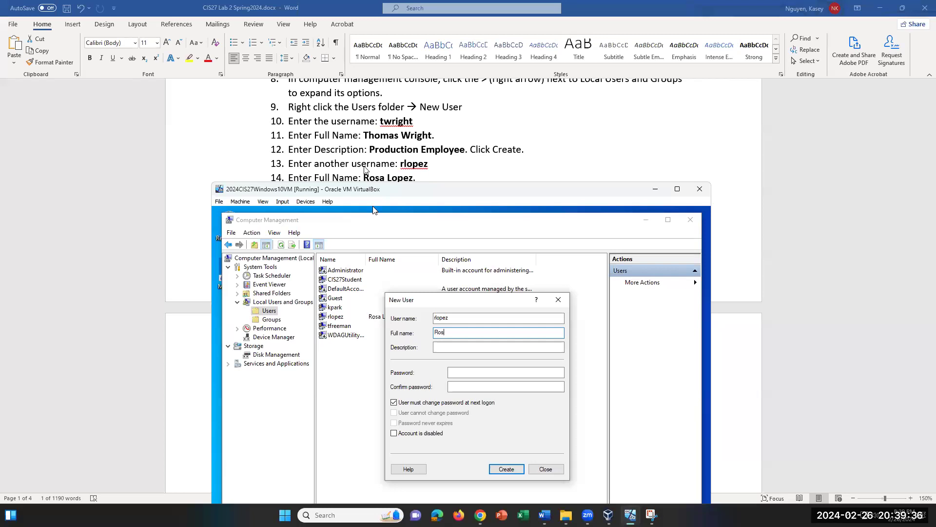
type("al oe")
key("BackSpace")
key("BackSpace")
key("BackSpace")
type("p")
scroll(378, 153, "down", 1)
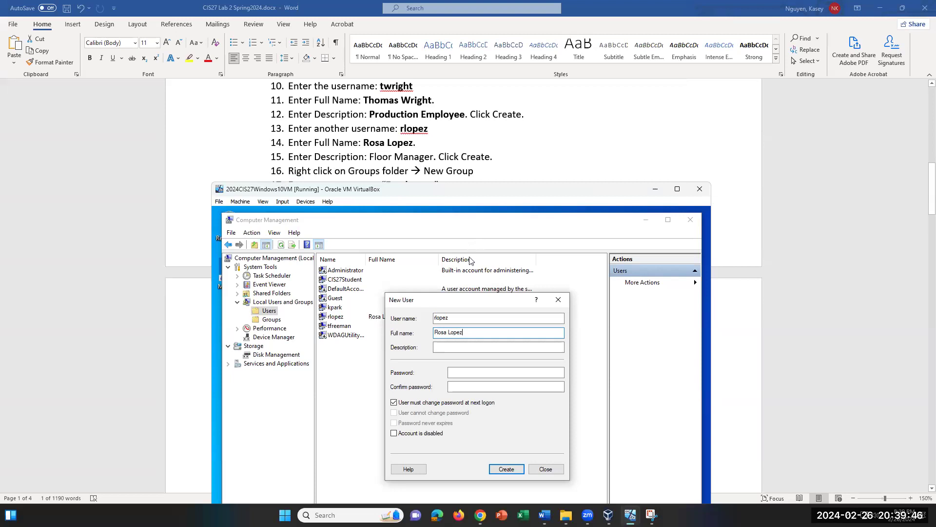
key("Tab")
type("Floor Mana")
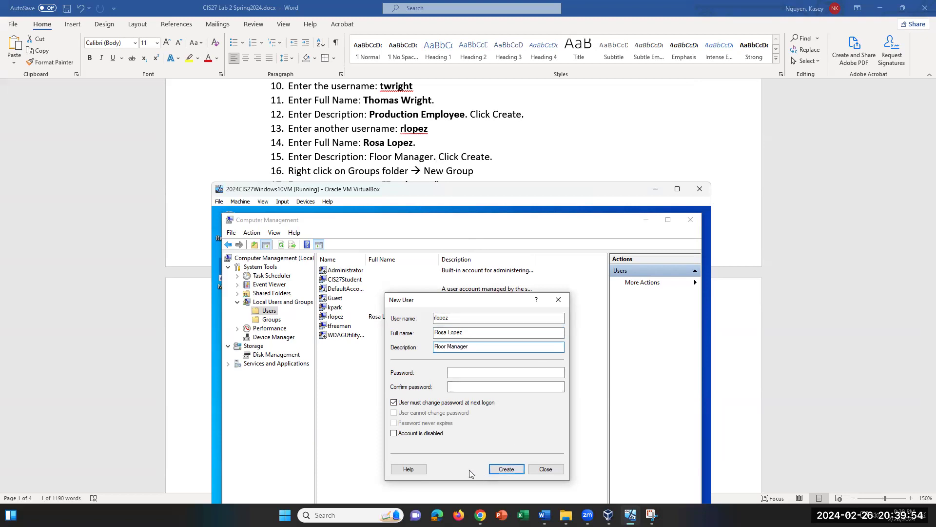
left_click(467, 371)
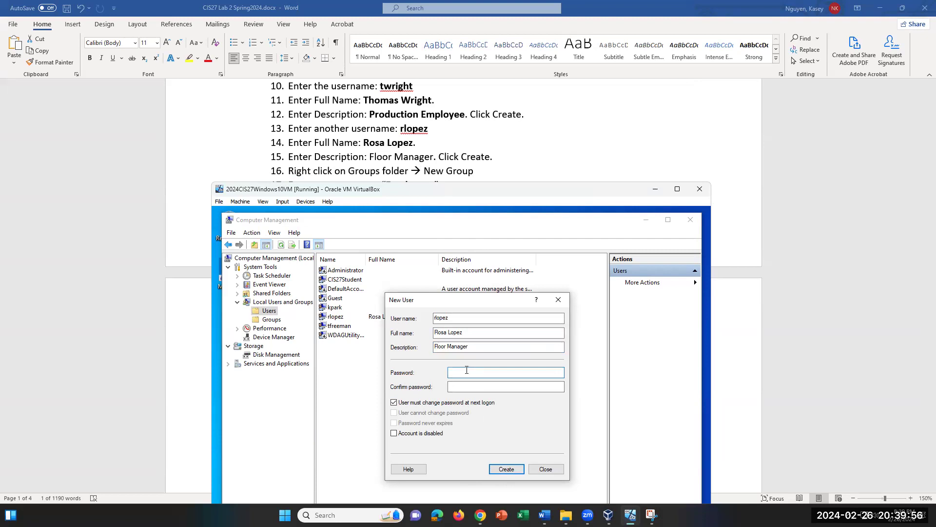
type("••••••••")
type("••")
key("Tab")
type("••••••••••••")
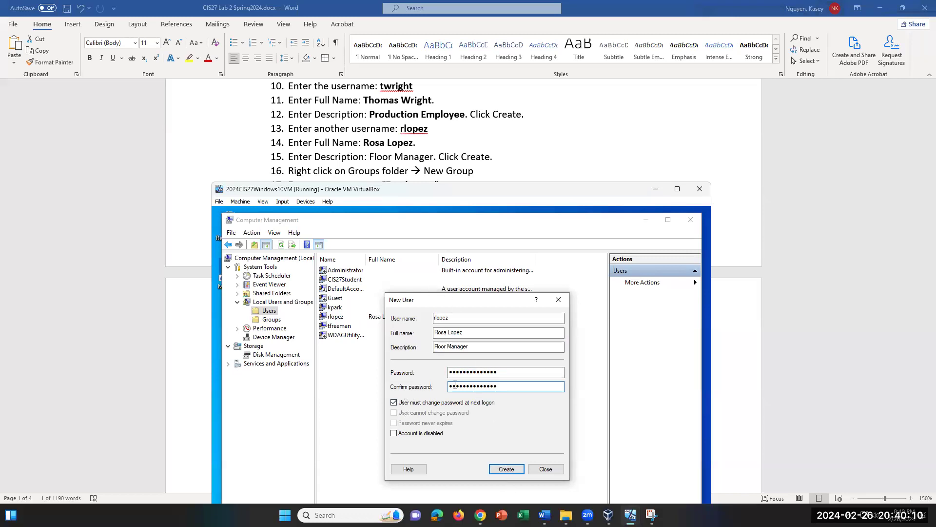
left_click(518, 474)
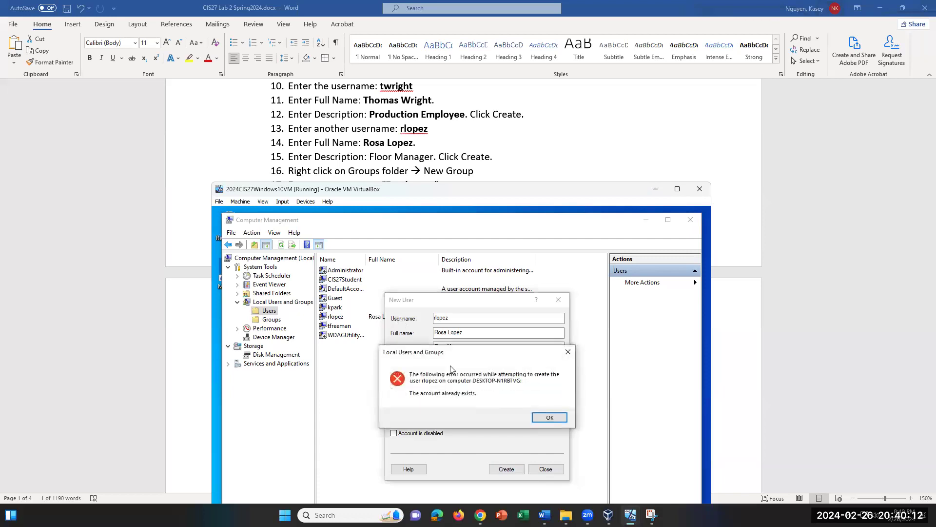
left_click(550, 419)
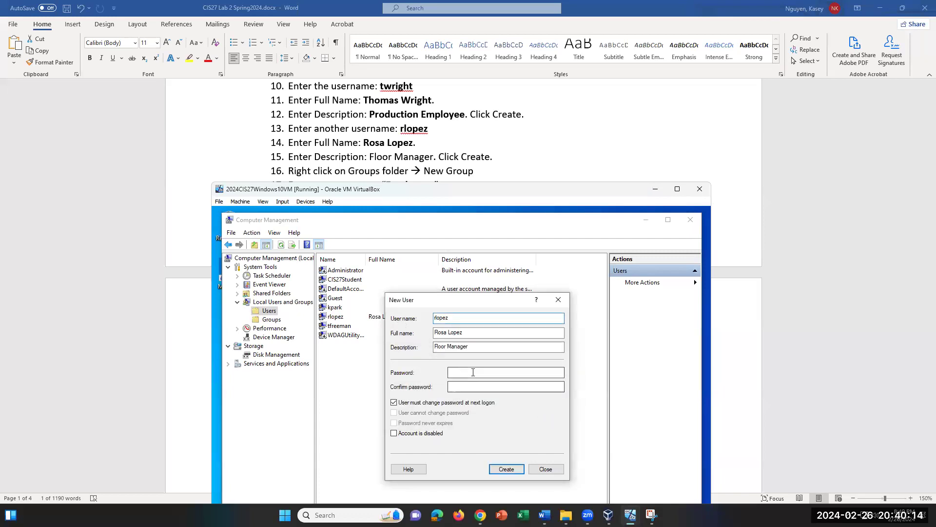
left_click(558, 299)
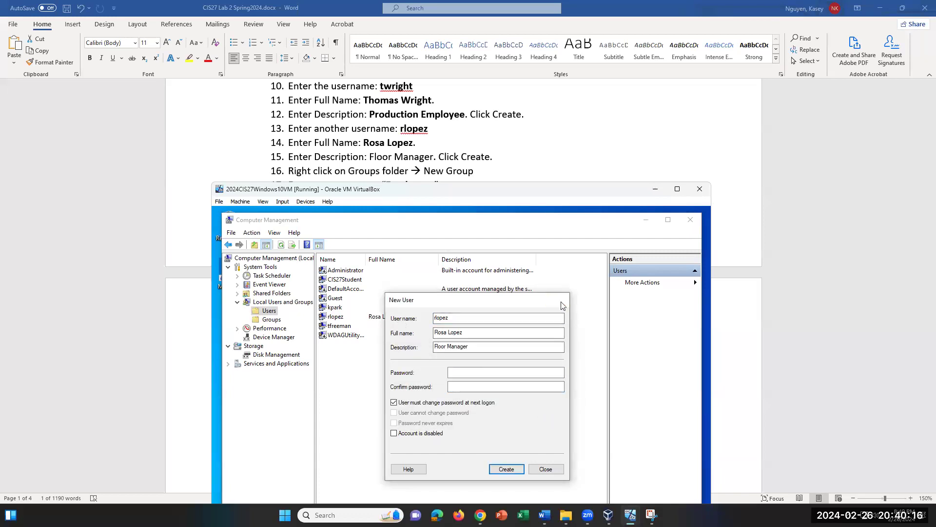
right_click(354, 318)
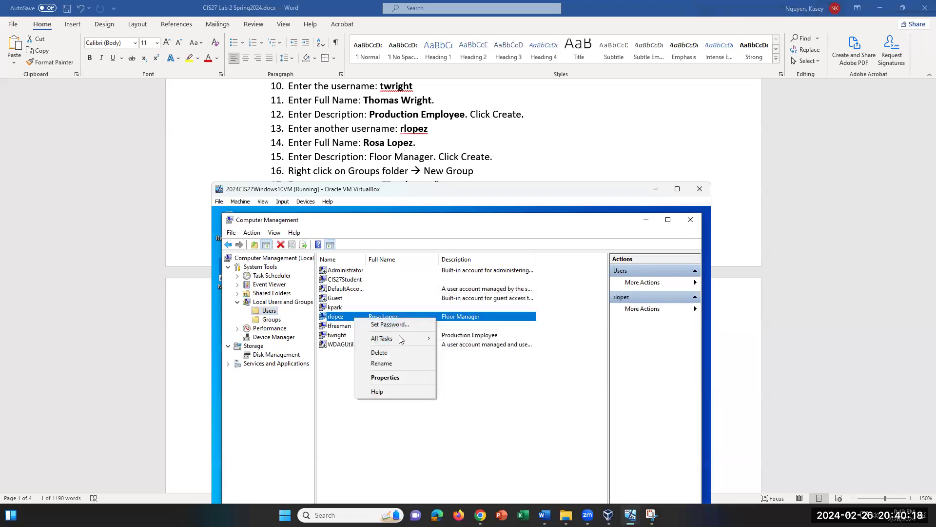
left_click(403, 352)
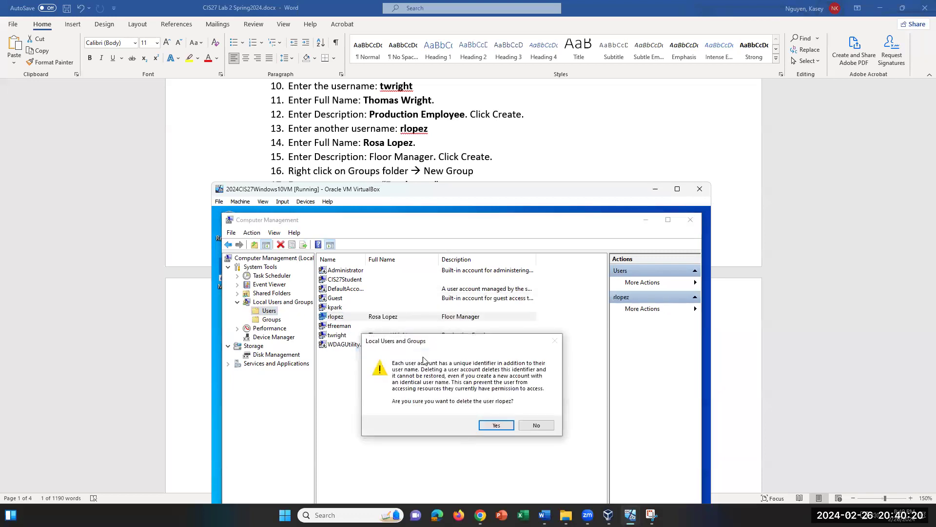
left_click(492, 425)
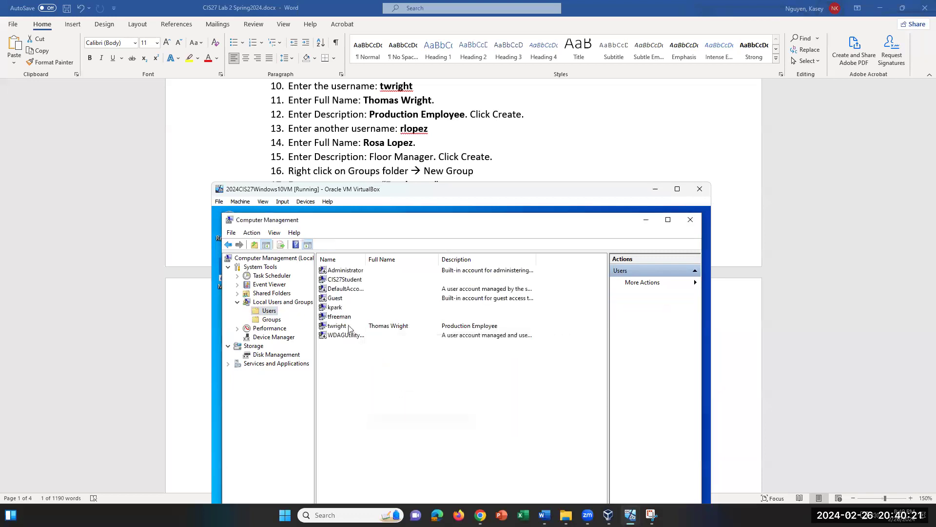
right_click(279, 313)
left_click(310, 318)
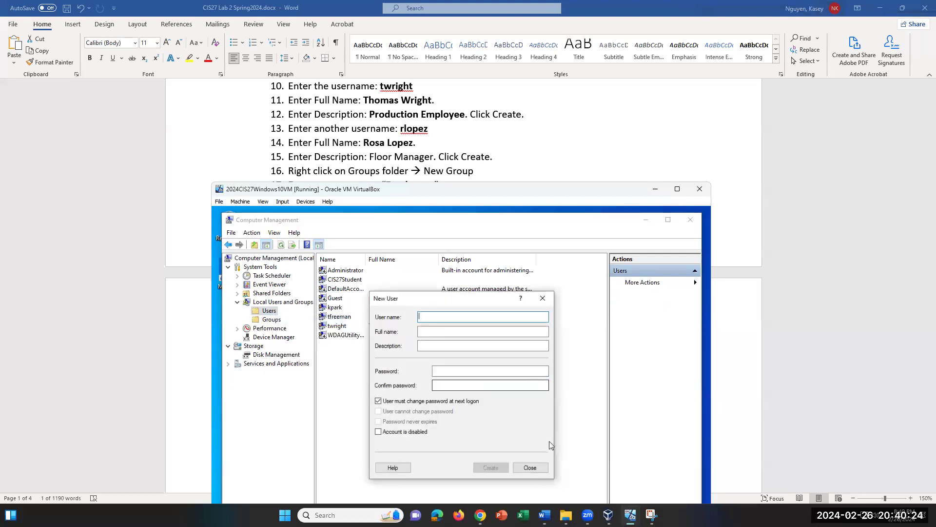
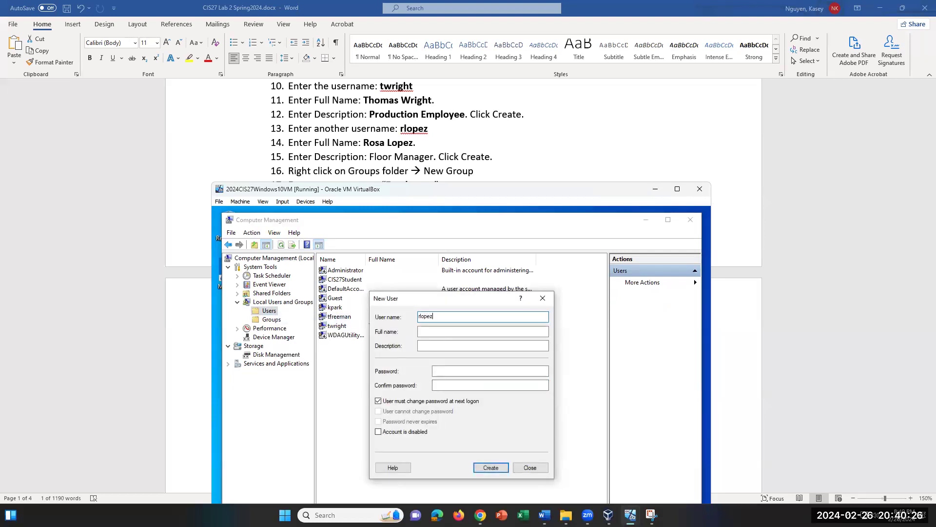
key("Tab")
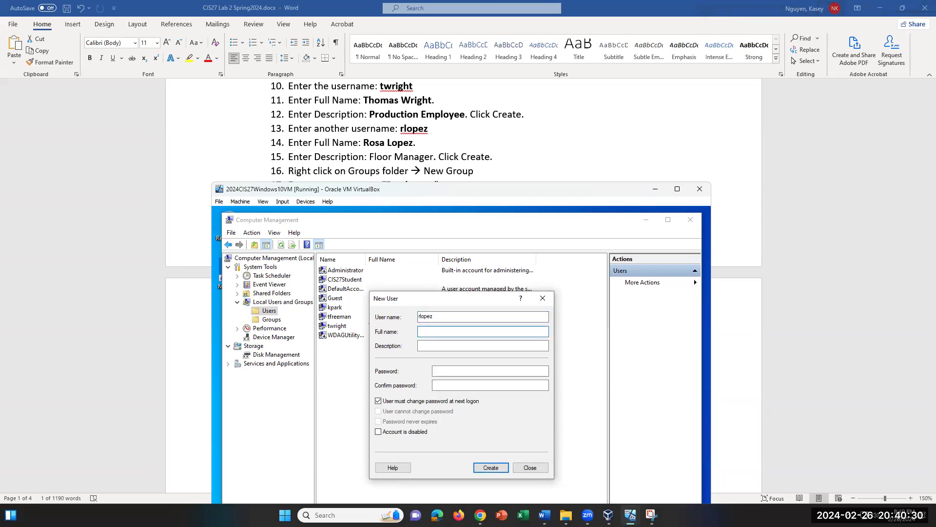
type("R")
type("Floor")
type(" Manager")
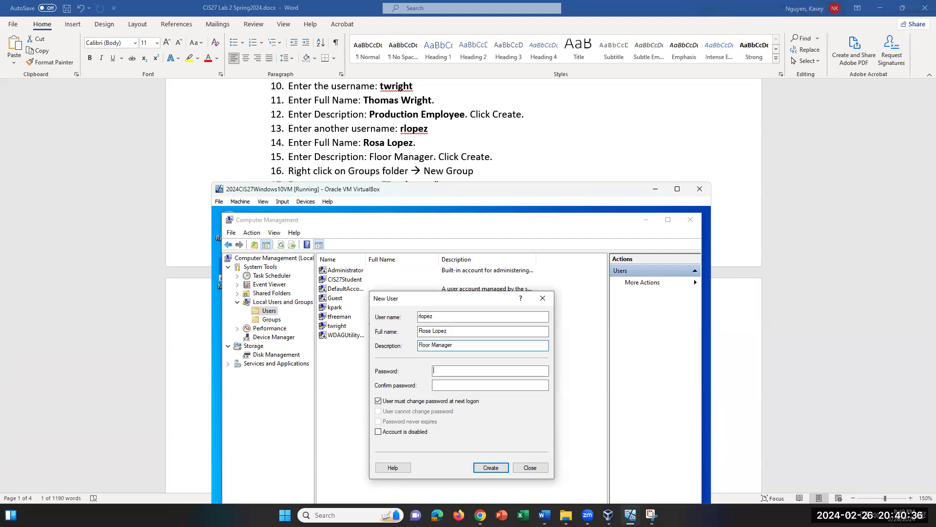
left_click(433, 371)
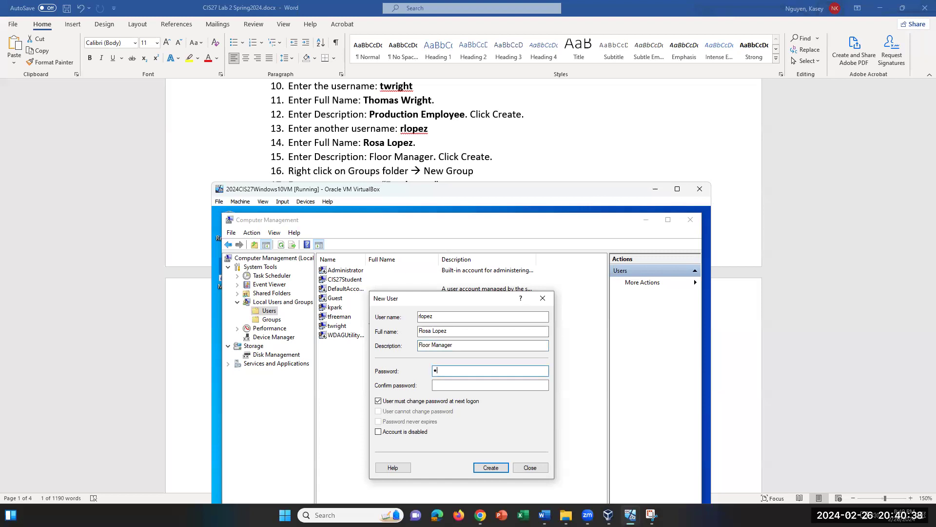
type("1")
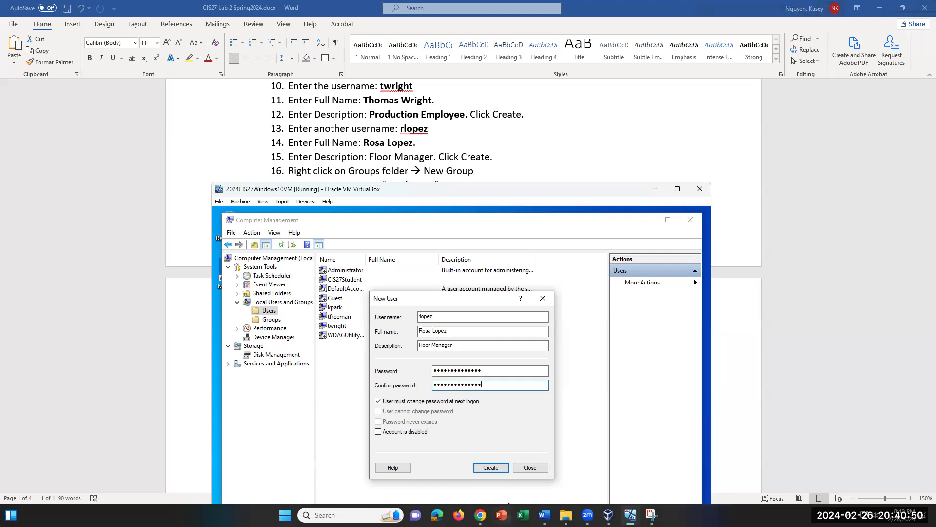
left_click(490, 468)
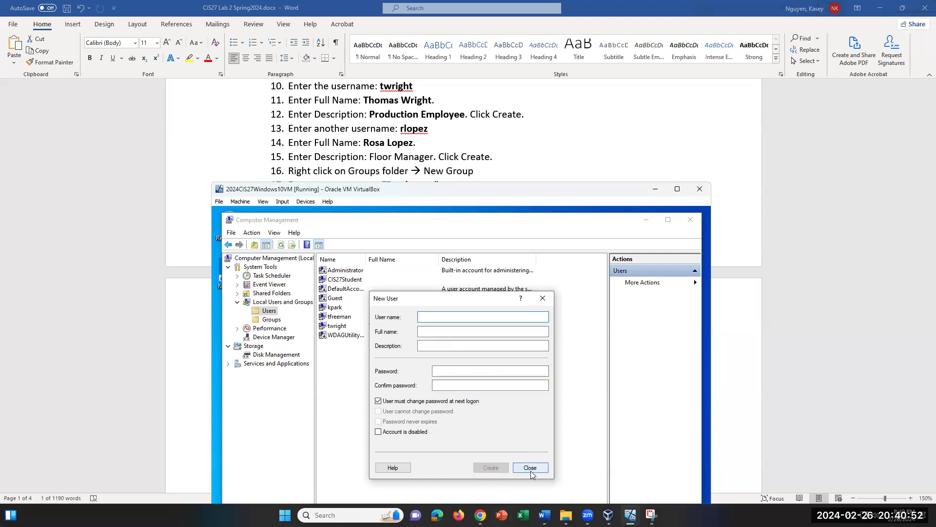
scroll(447, 151, "down", 1)
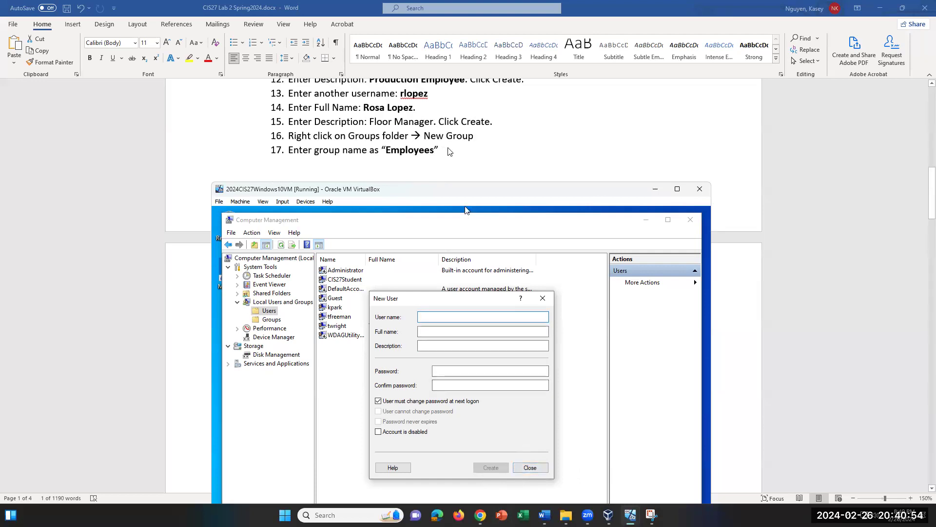
Step: Close the New User window and start a new local group named Employees
left_click(530, 469)
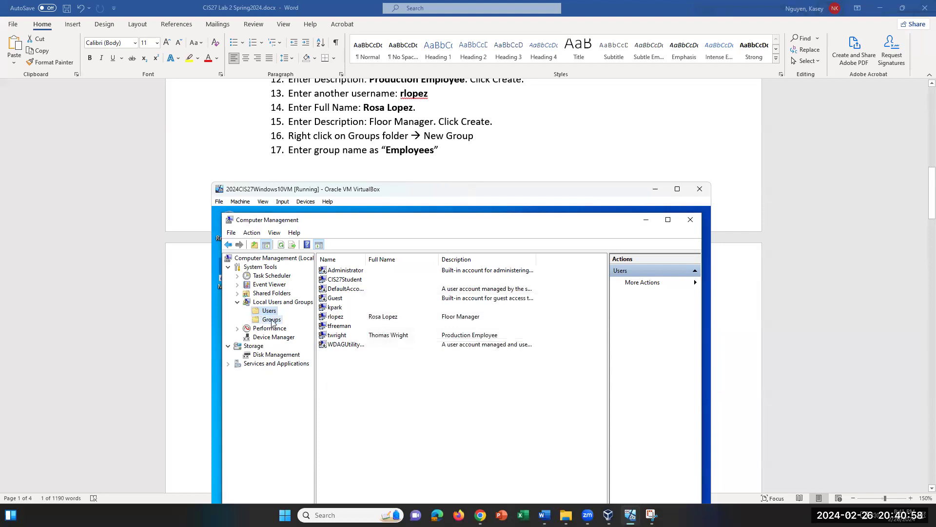
right_click(271, 323)
left_click(293, 326)
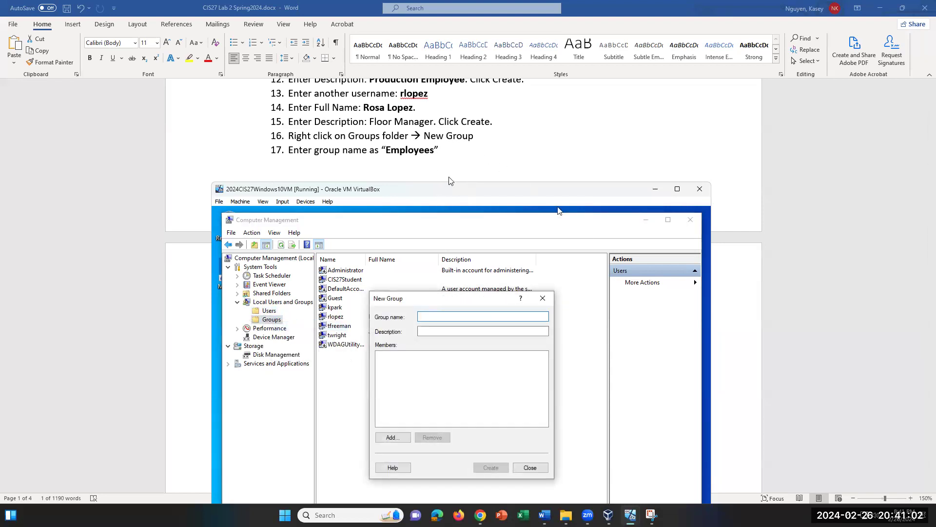
type("Eml")
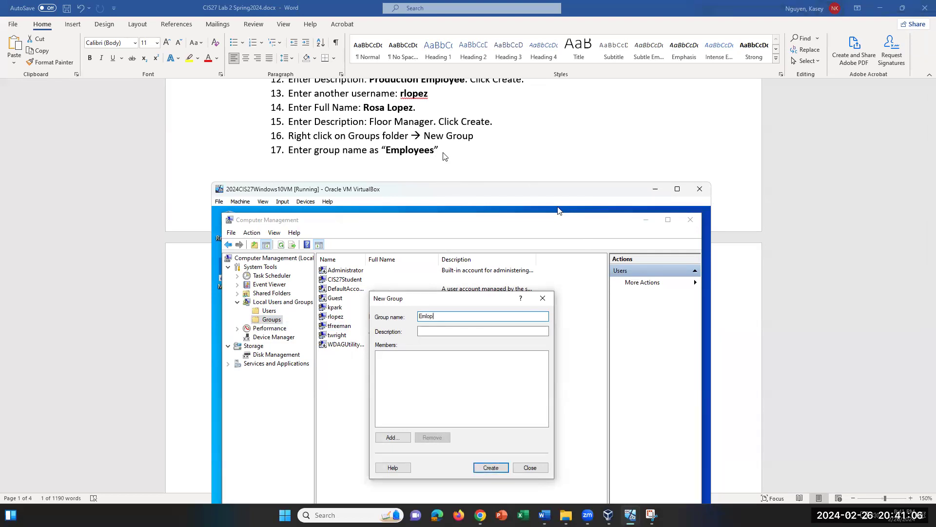
type("op")
type("yees")
scroll(451, 146, "down", 5)
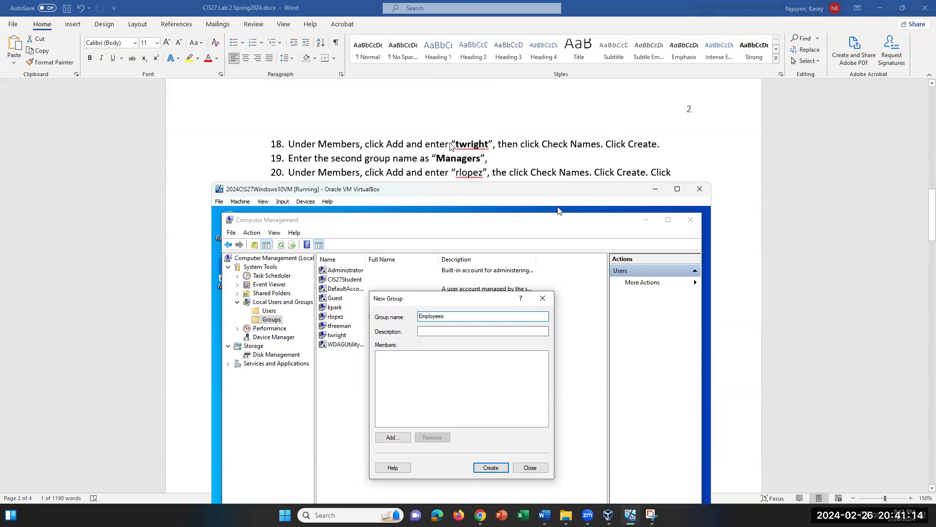
scroll(451, 146, "up", 1)
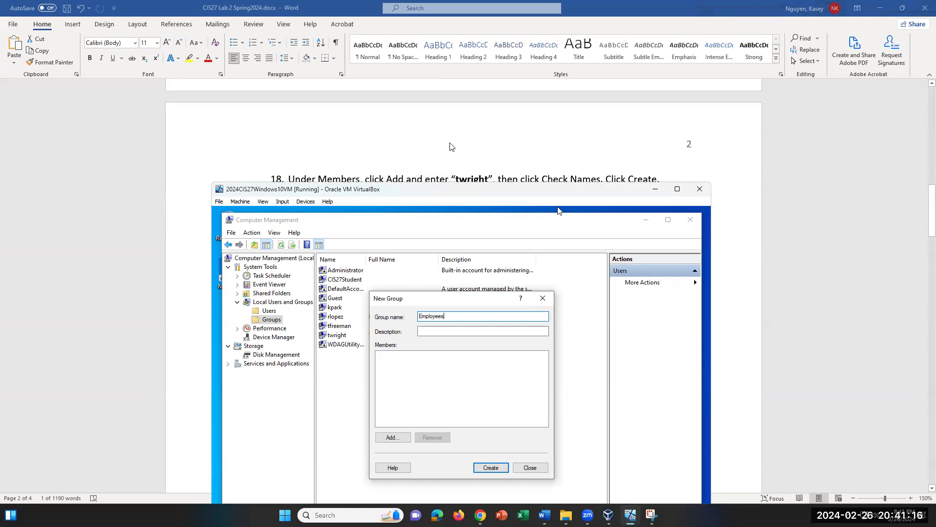
scroll(451, 147, "down", 1)
scroll(451, 146, "up", 1)
scroll(451, 146, "down", 1)
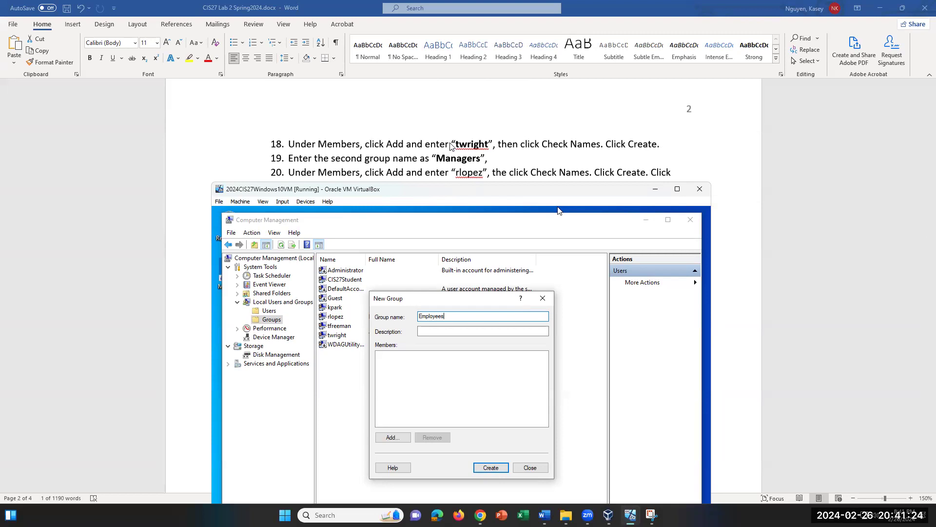
left_click(404, 441)
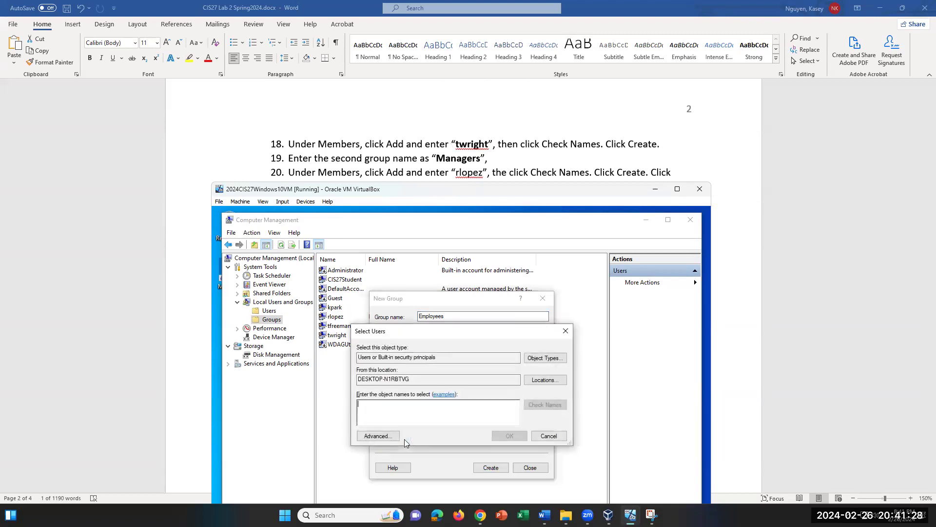
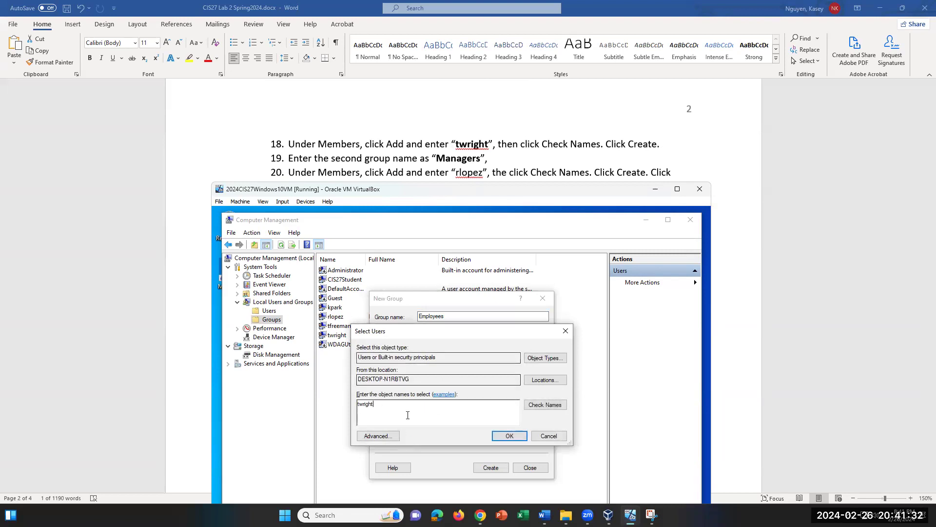
double_click(375, 406)
left_click(509, 436)
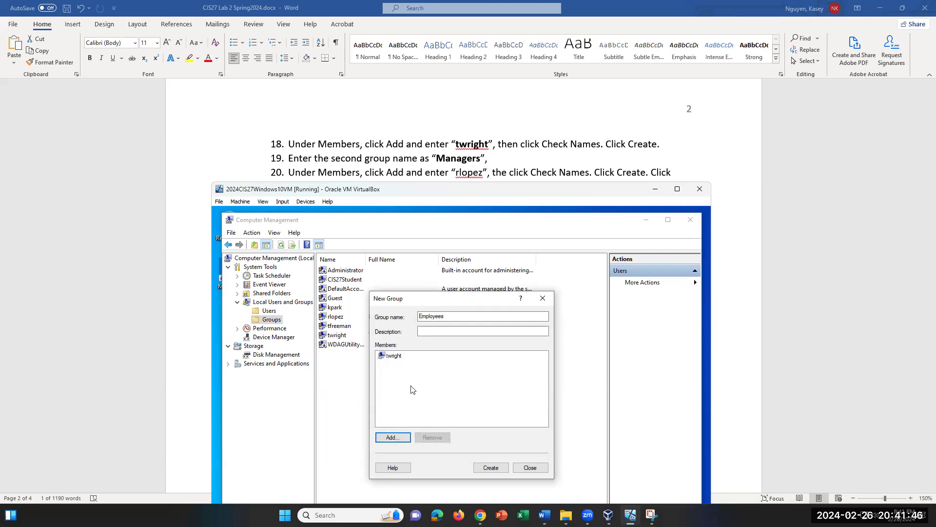
left_click(492, 467)
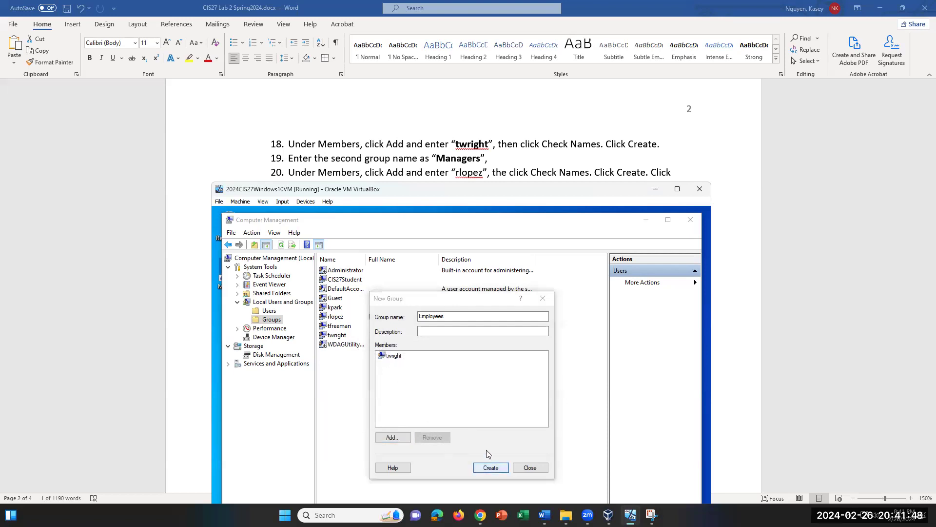
left_click(536, 421)
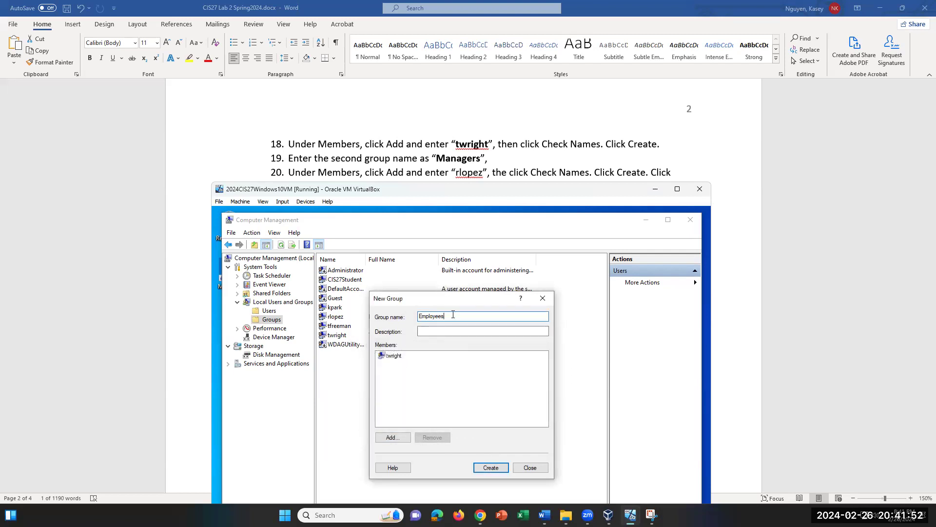
left_click(488, 467)
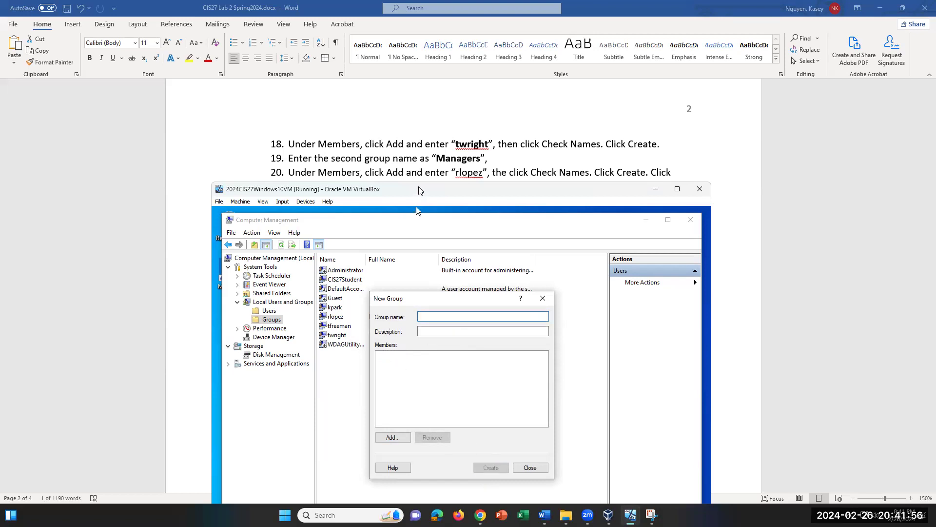
type("Managers1")
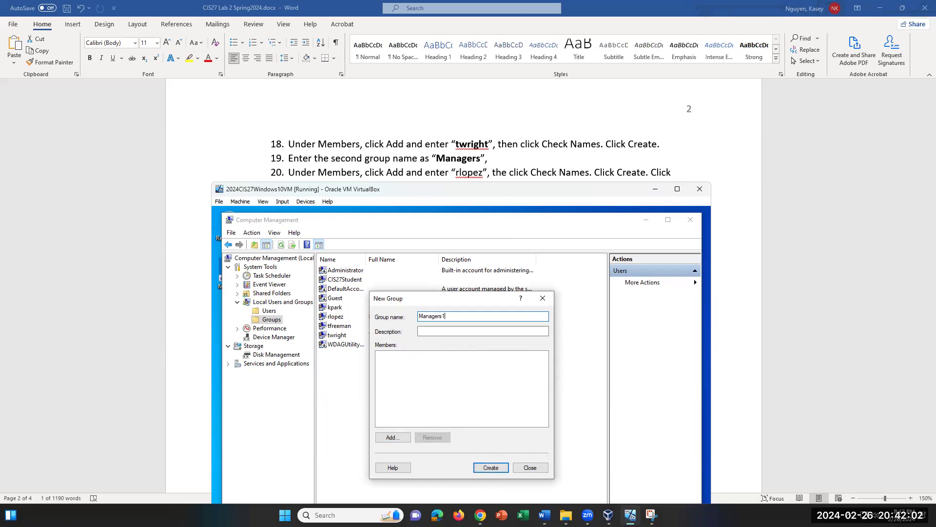
left_click(393, 437)
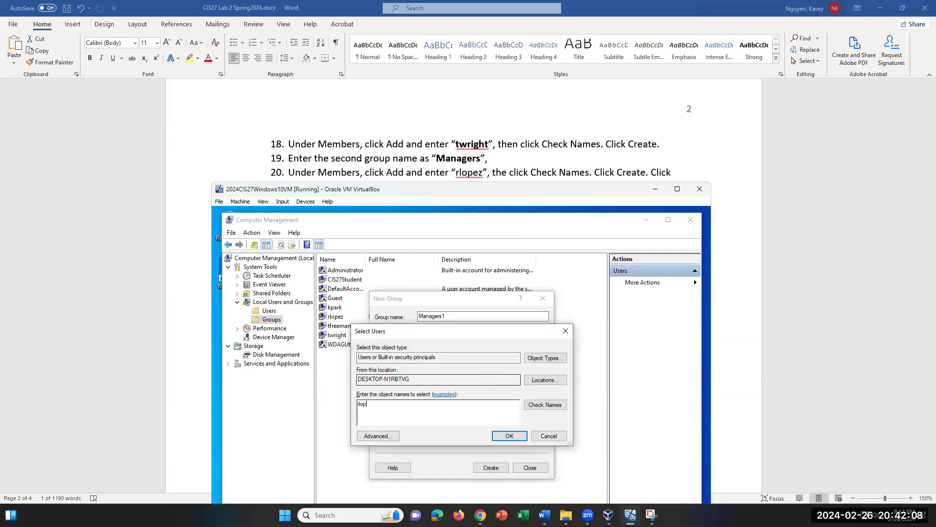
left_click(566, 332)
left_click(384, 441)
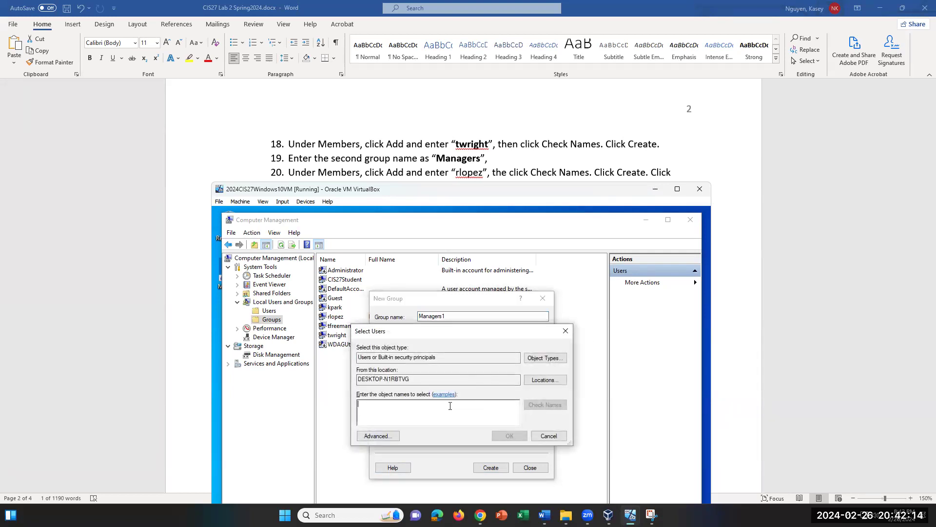
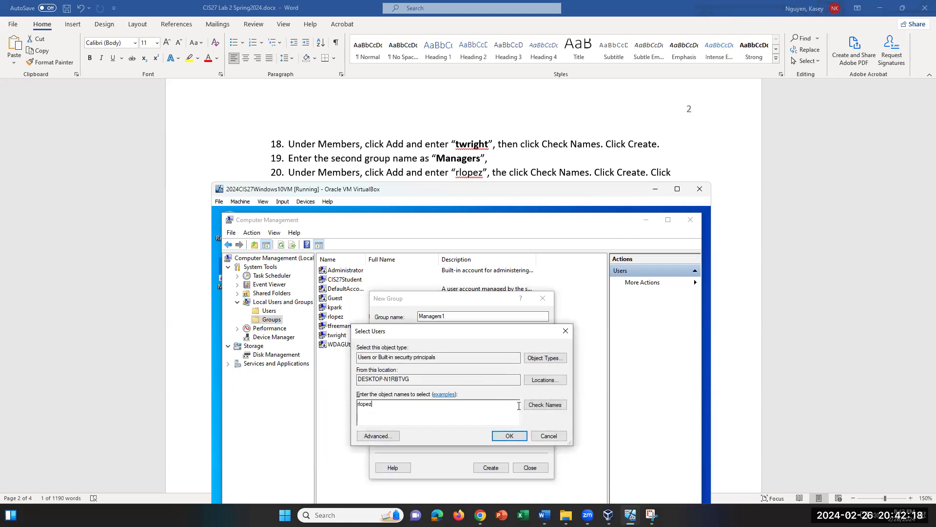
left_click(539, 407)
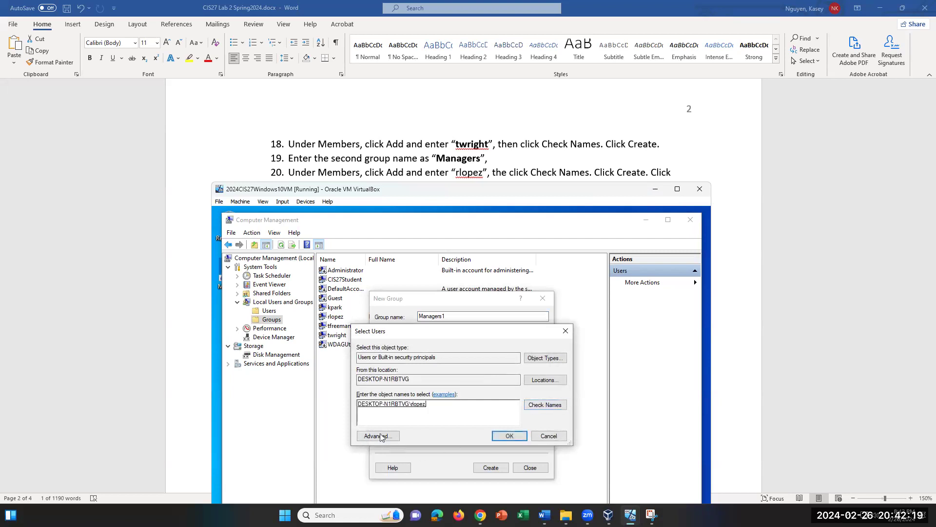
left_click(511, 436)
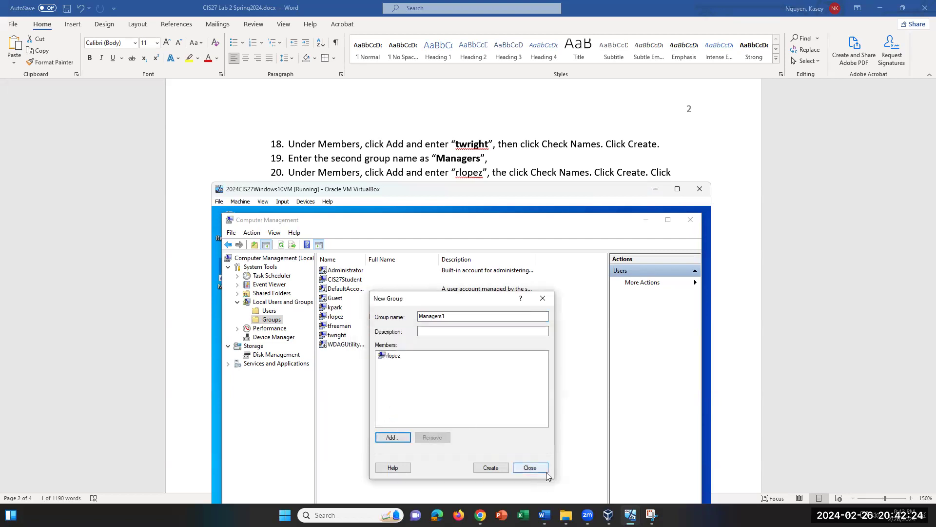
left_click(496, 467)
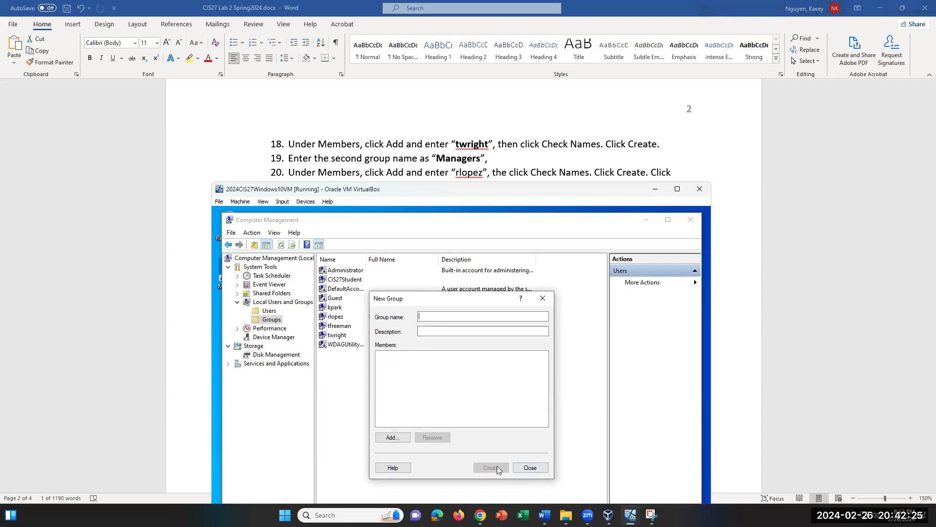
left_click(536, 469)
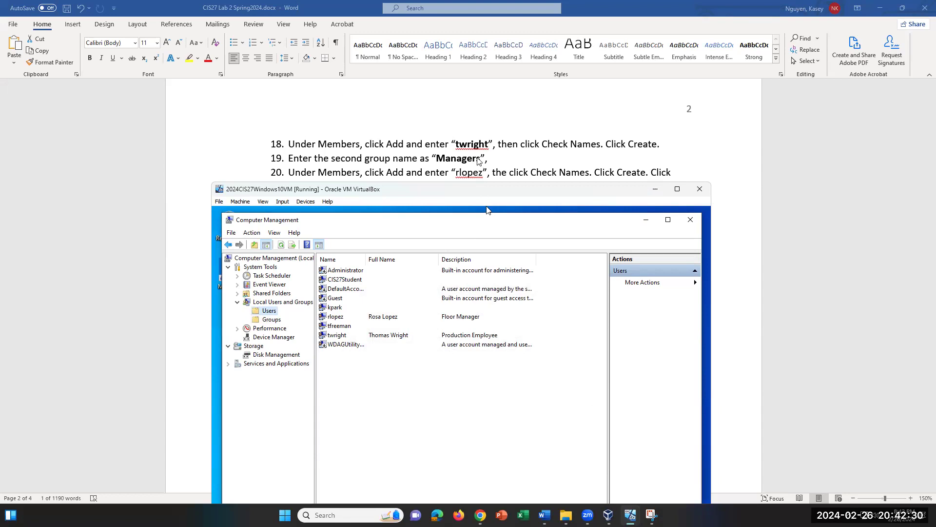
scroll(478, 164, "down", 2)
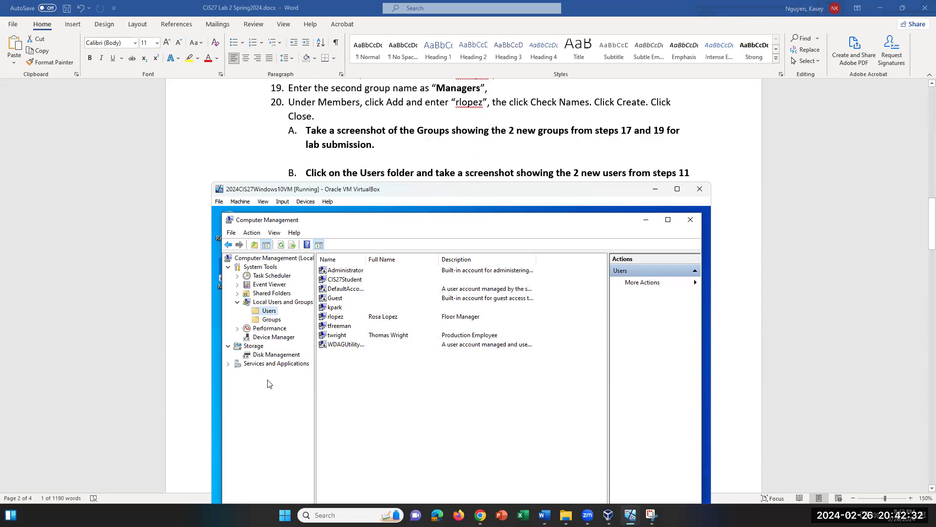
left_click(269, 320)
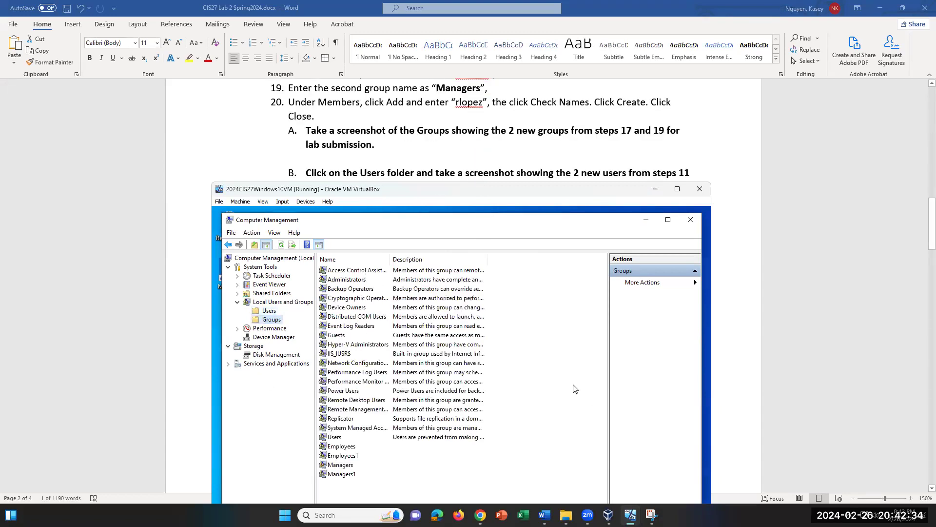
left_click(347, 474)
left_click(353, 458)
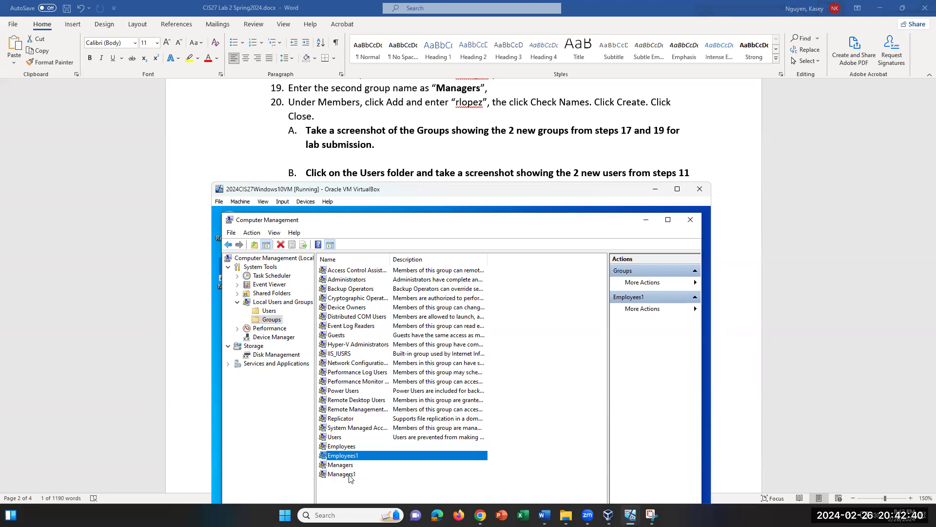
left_click(349, 475)
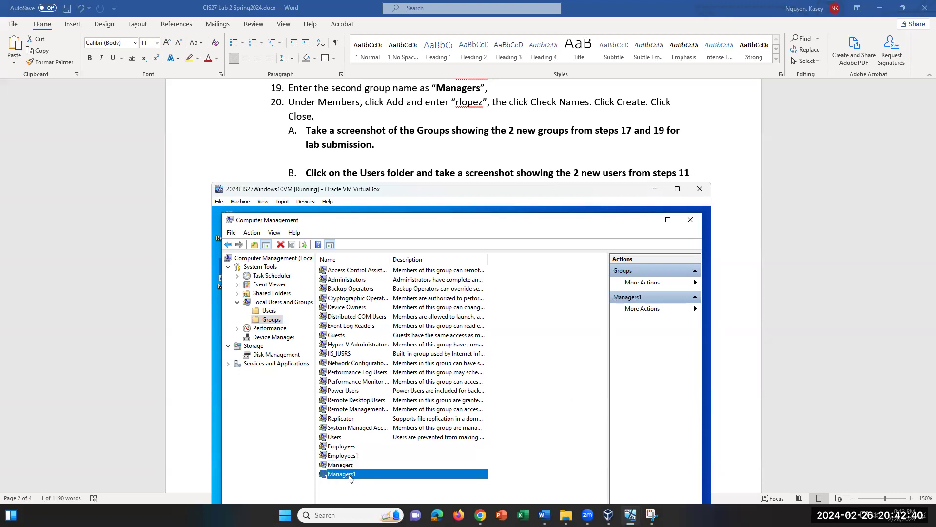
left_click(354, 447)
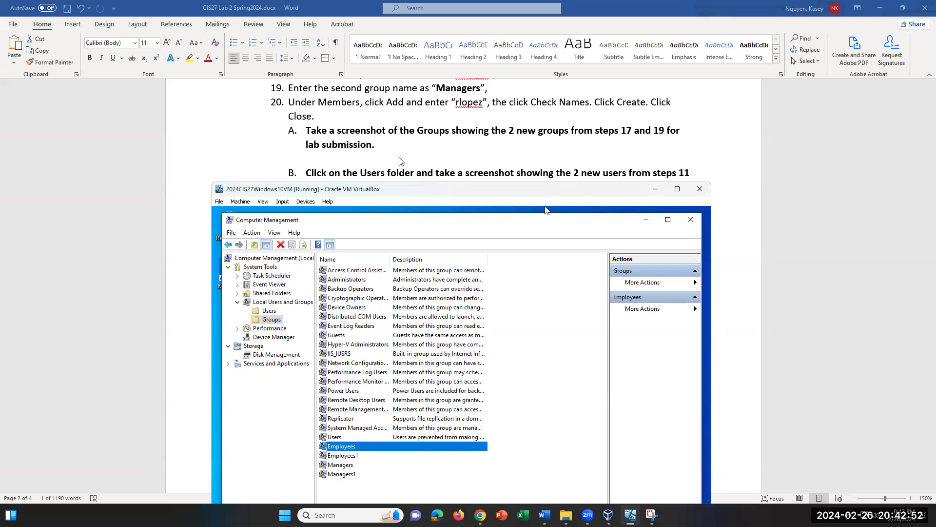
left_click(269, 311)
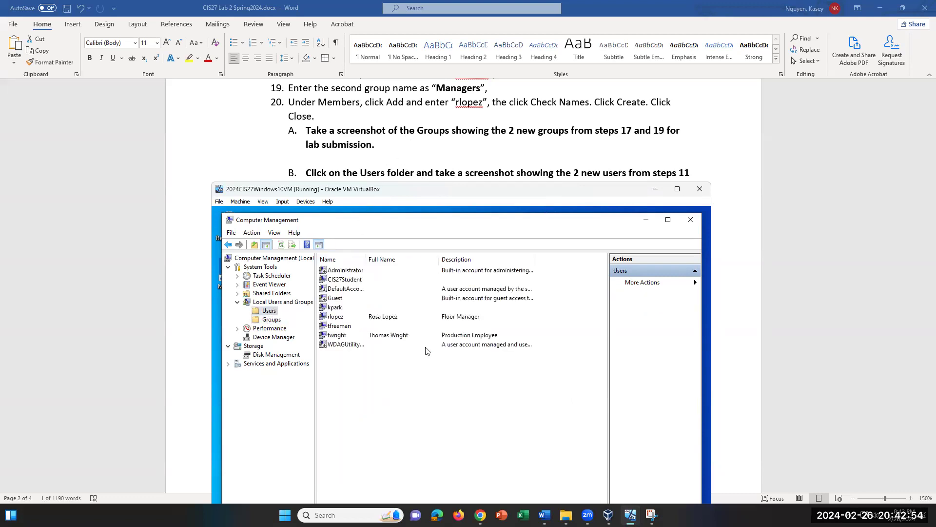
left_click(336, 308)
right_click(336, 309)
left_click(353, 344)
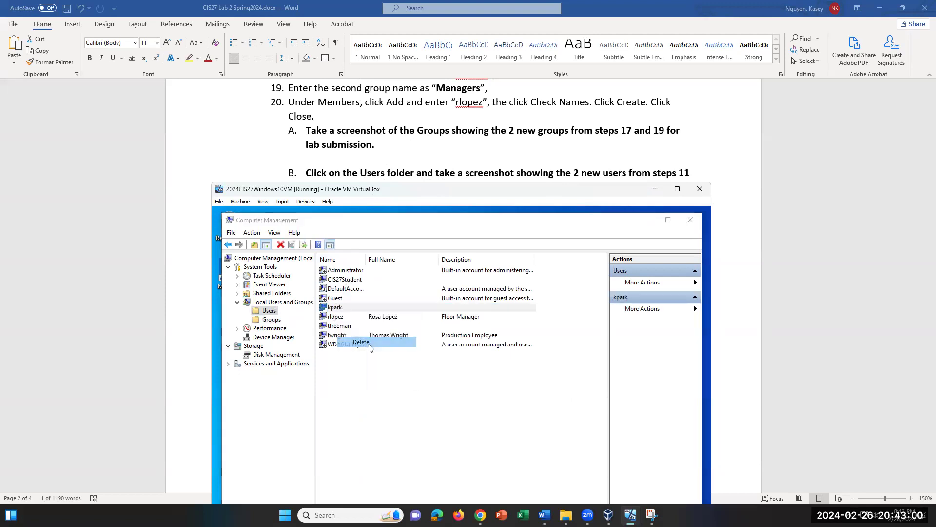
left_click(502, 427)
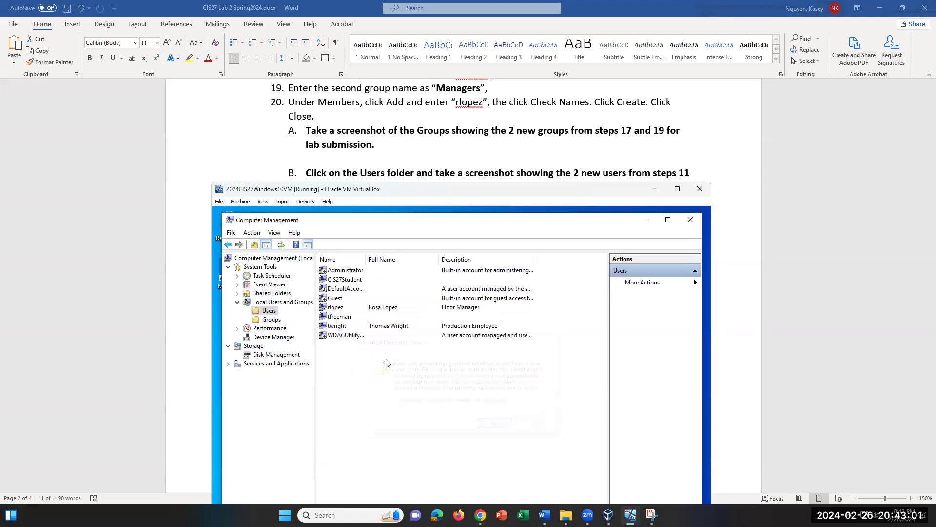
left_click(346, 326)
left_click(341, 307)
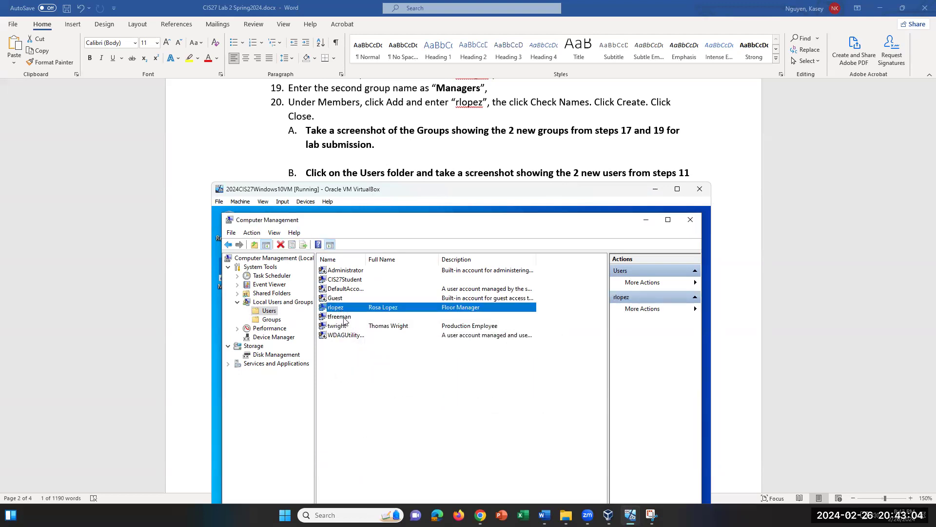
right_click(344, 317)
left_click(381, 352)
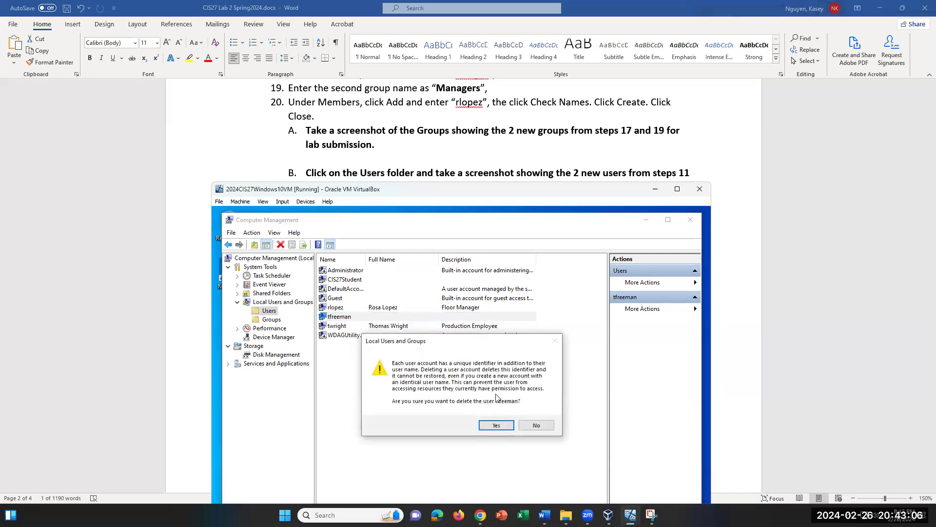
left_click(496, 426)
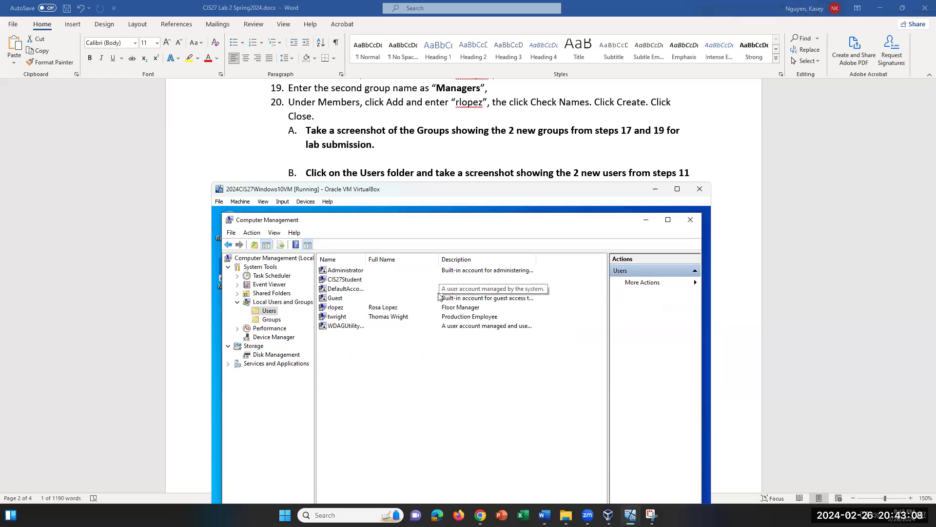
left_click(396, 309)
left_click(397, 317)
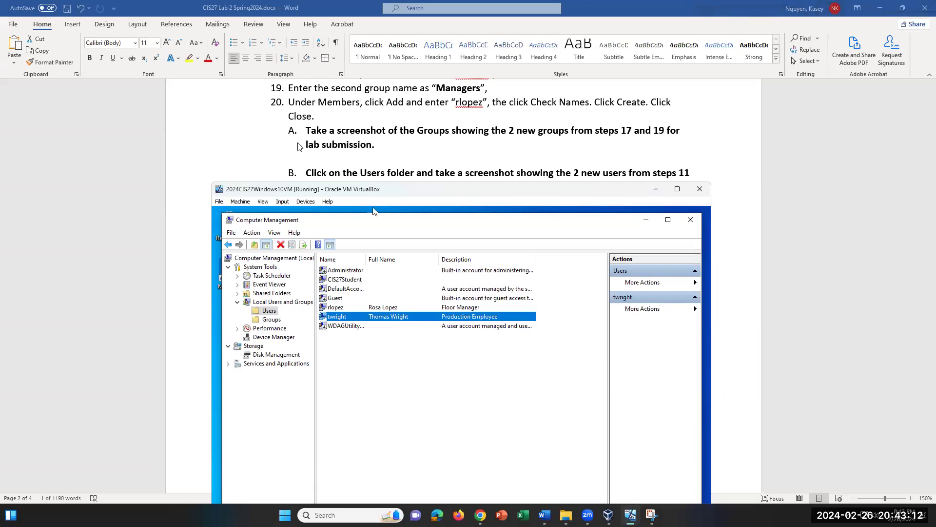
scroll(315, 161, "down", 3)
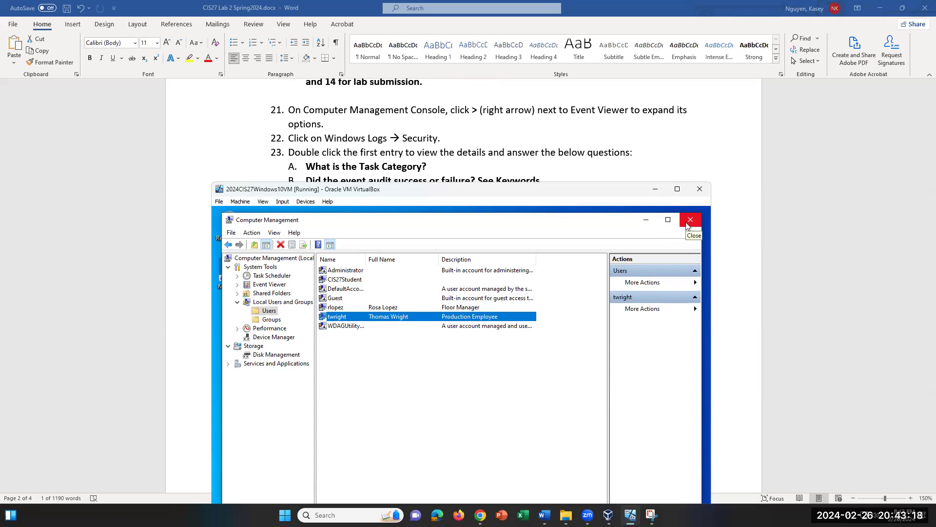
Step: Open the Security log under Event Viewer > Windows Logs
left_click(269, 286)
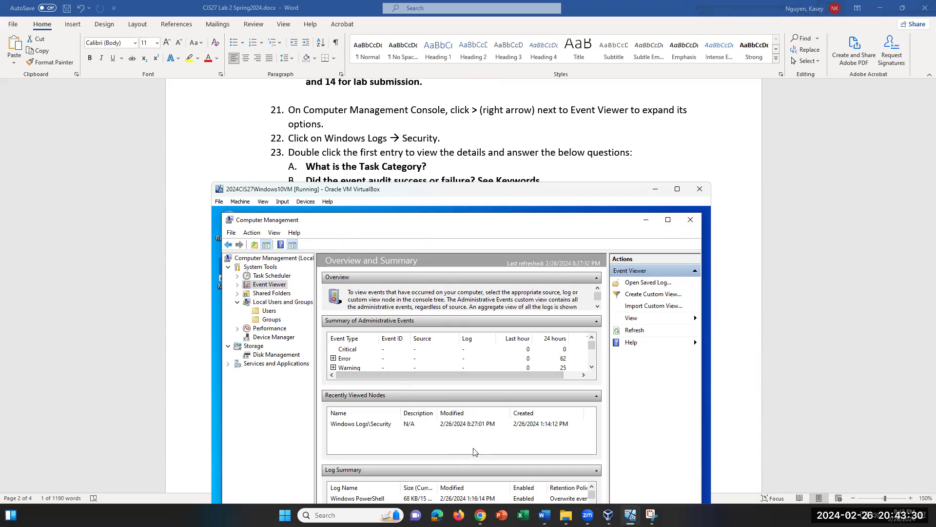
left_click(237, 285)
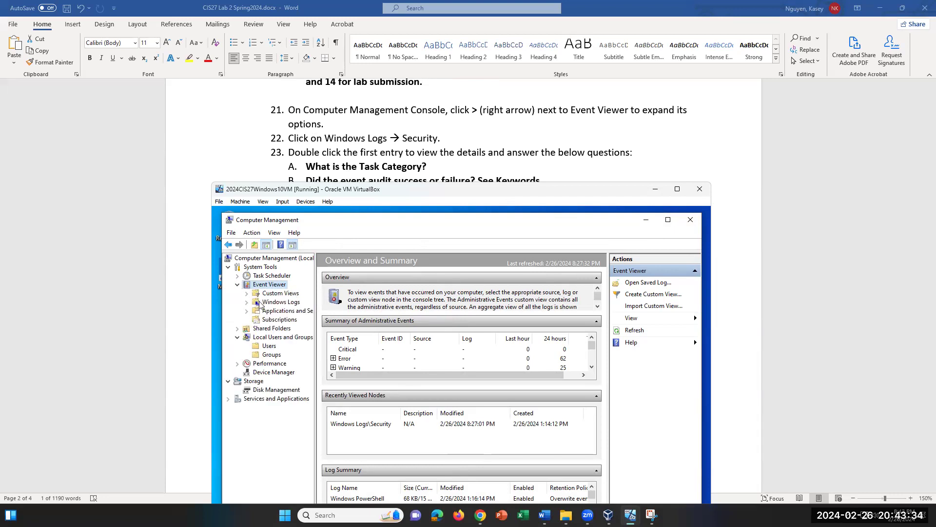
left_click(246, 302)
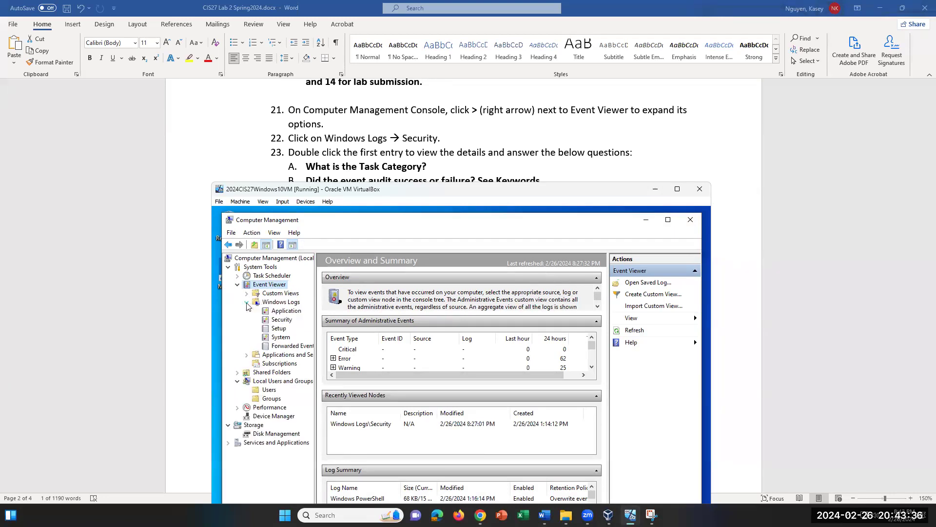
left_click(281, 320)
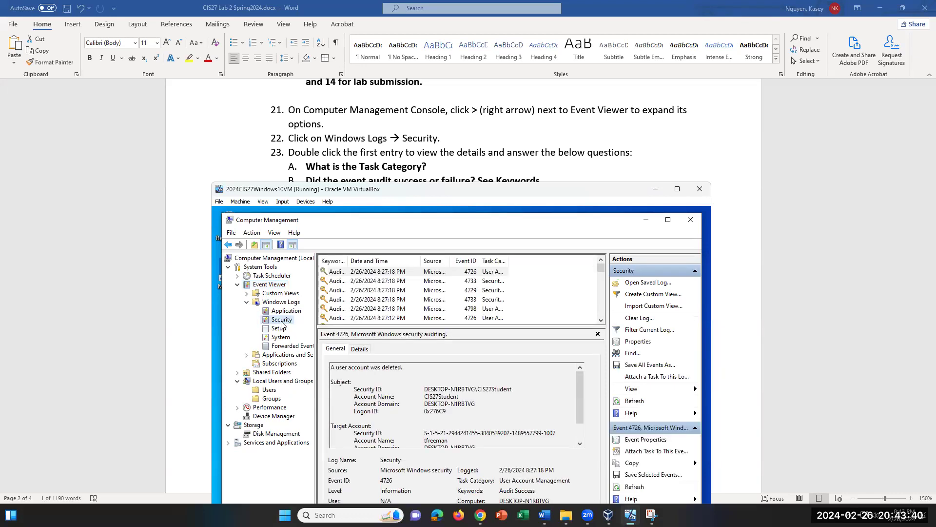
Step: Widen Task Category and autofit Keywords so full category names and Audit Success show
left_click_drag(508, 262, 574, 262)
left_click(384, 273)
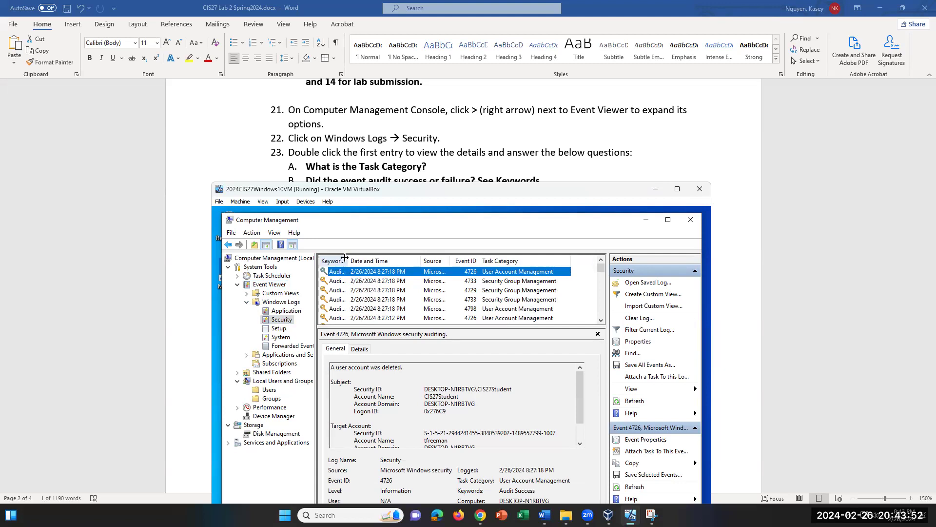
double_click(347, 260)
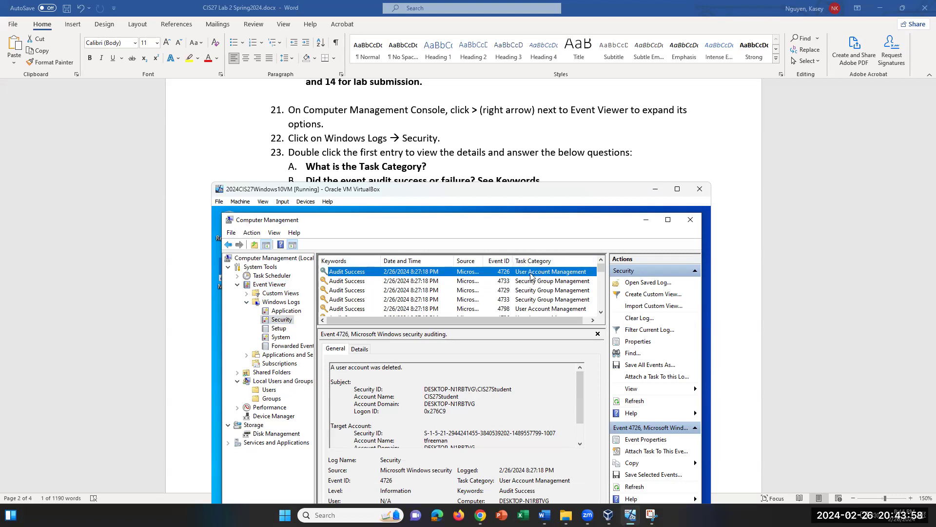
Step: Open event 4726's properties and highlight its Task Category value
double_click(363, 273)
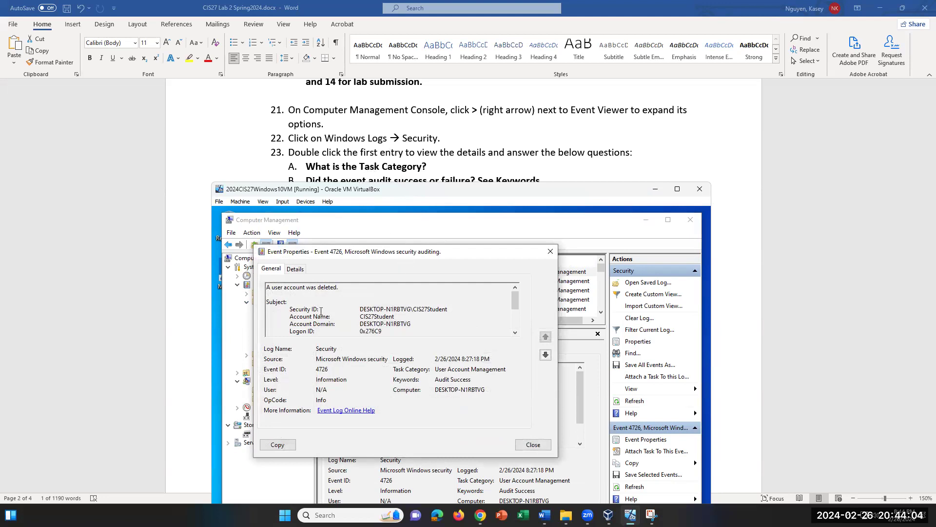
left_click_drag(435, 369, 507, 369)
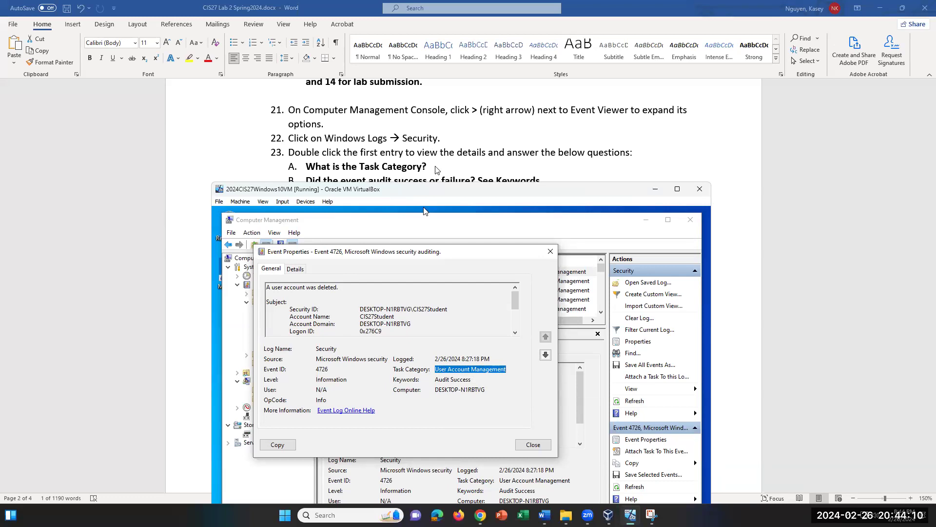
scroll(438, 170, "down", 1)
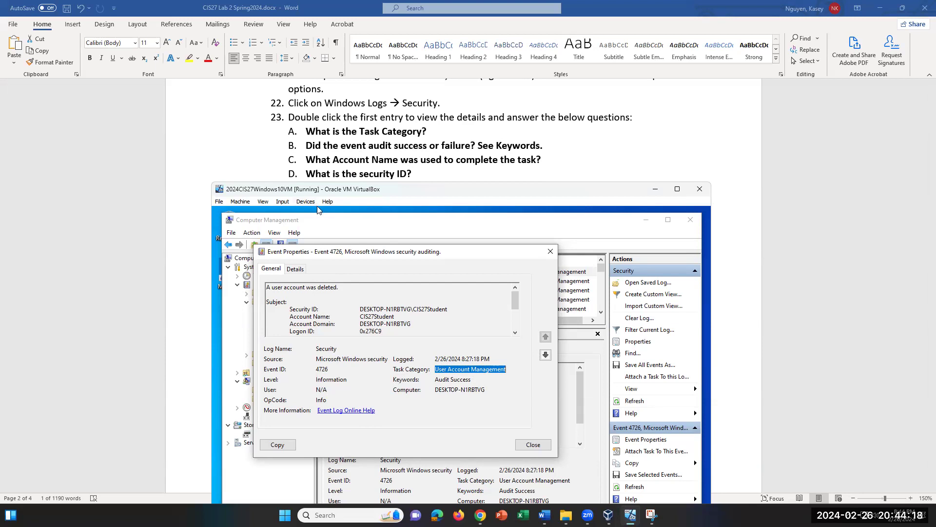
Step: Highlight the Audit Success keyword, the acting Account Name and the Security ID
left_click_drag(439, 380, 487, 379)
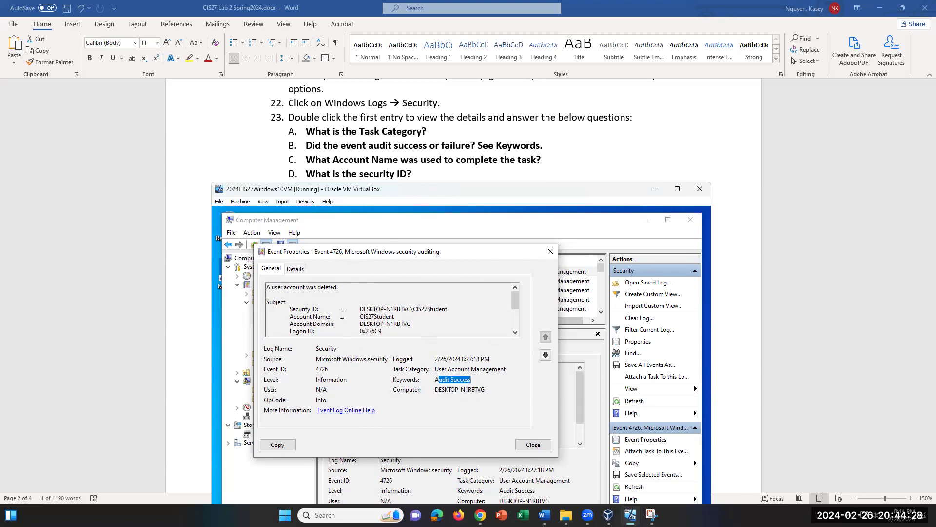
left_click(396, 316)
double_click(395, 316)
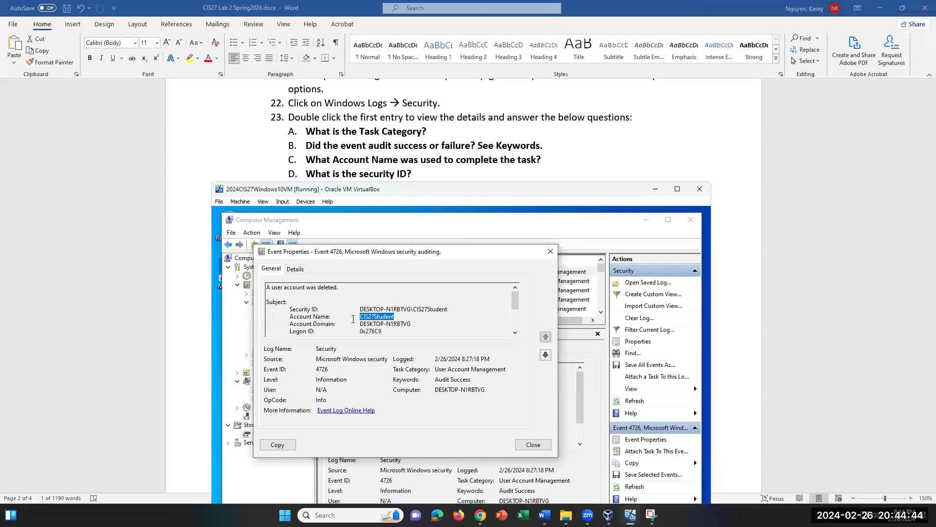
left_click_drag(359, 308, 459, 306)
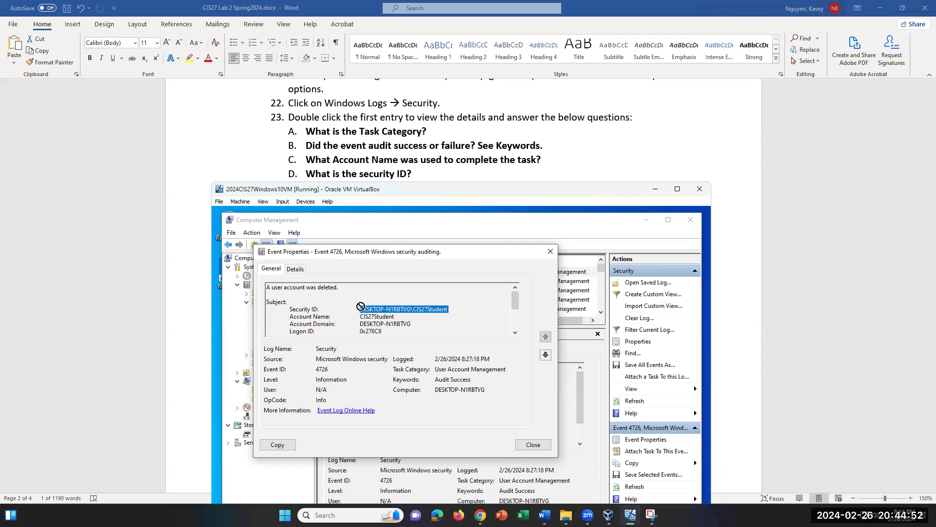
left_click(455, 311)
double_click(419, 310)
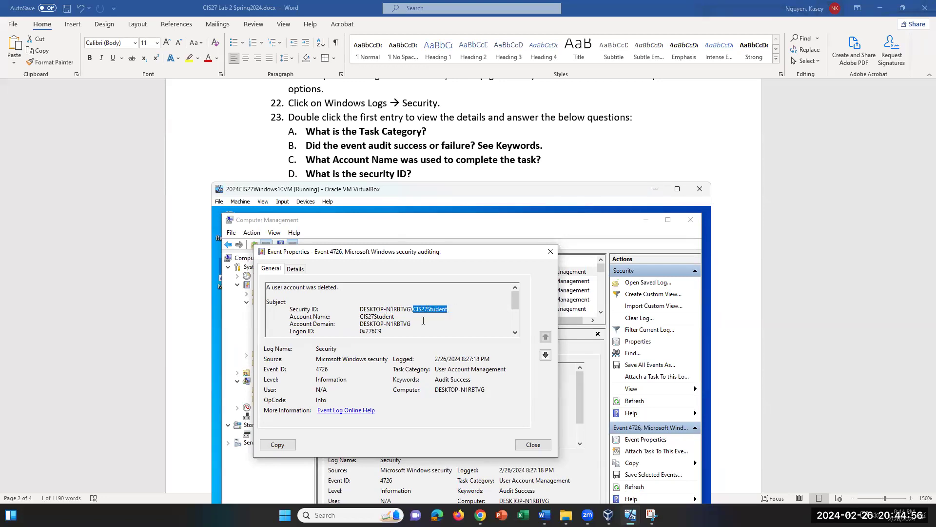
scroll(424, 321, "down", 1)
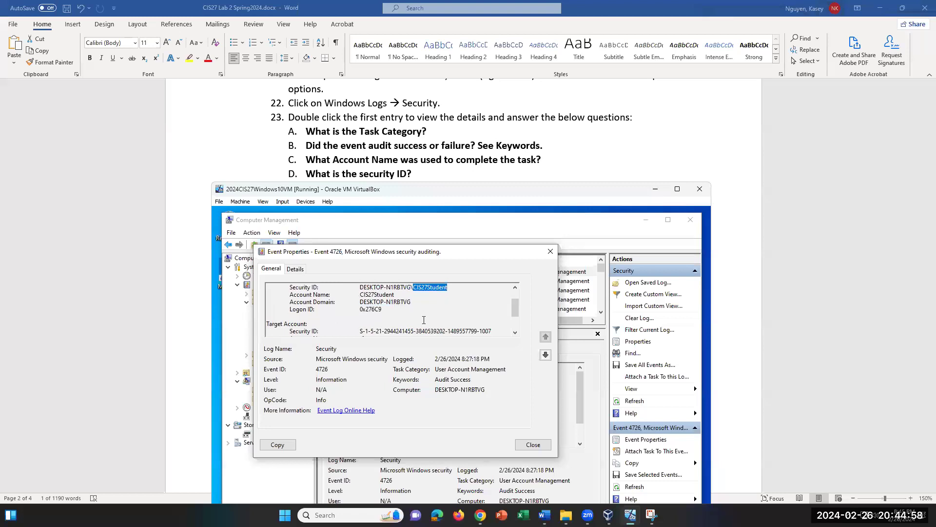
scroll(425, 314, "up", 1)
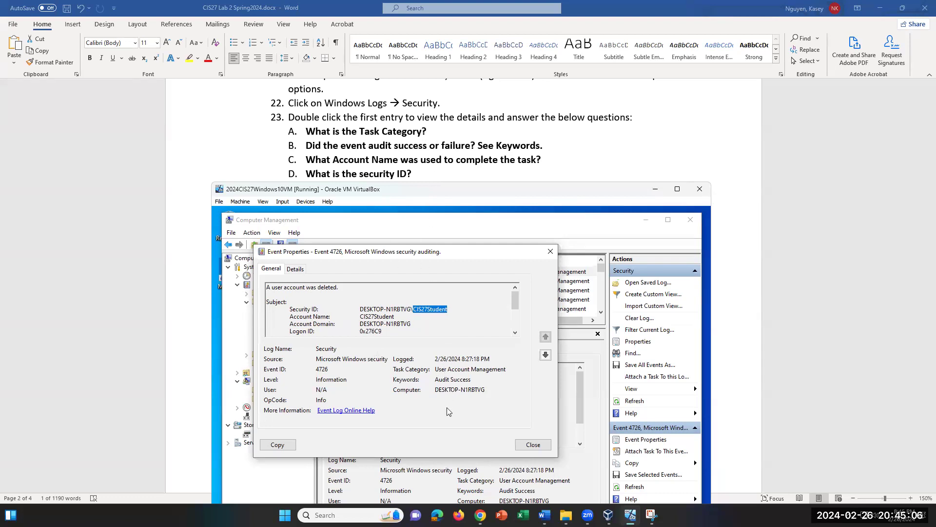
scroll(446, 179, "down", 1)
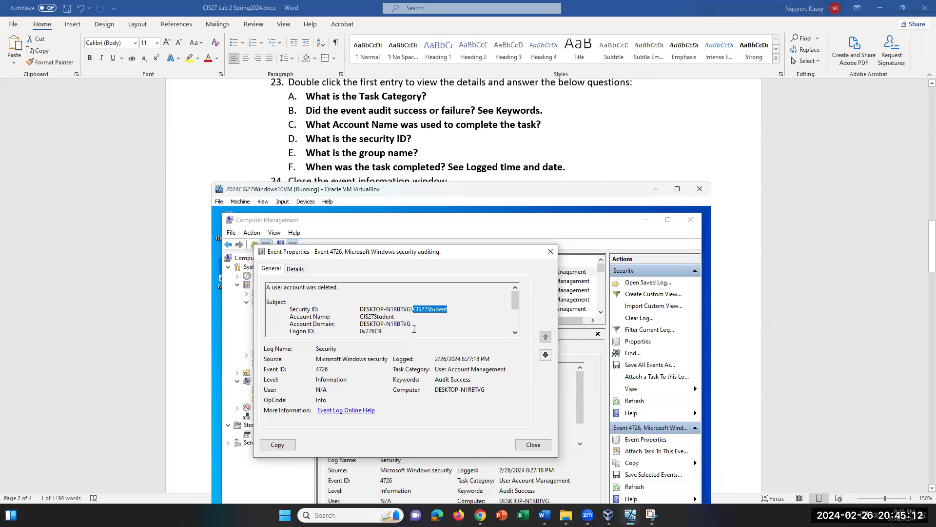
scroll(414, 329, "down", 1)
scroll(414, 329, "down", 1)
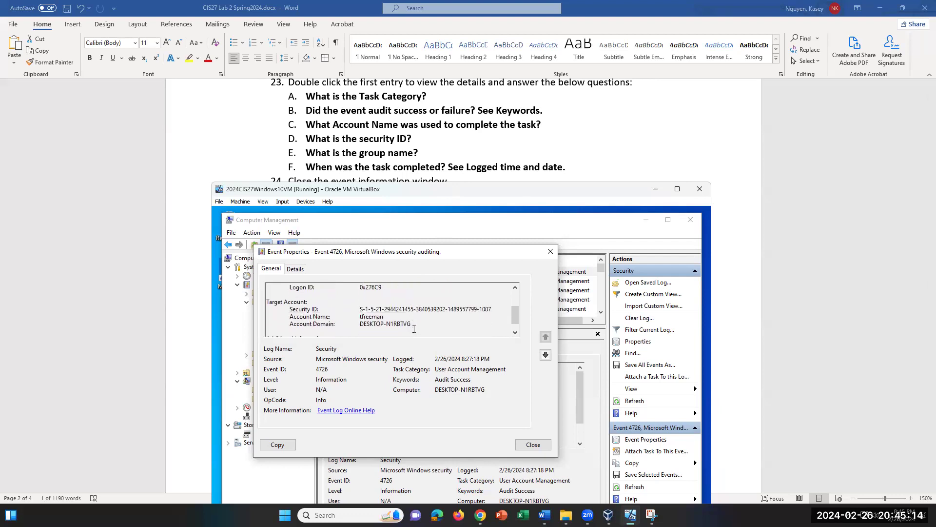
scroll(414, 328, "down", 1)
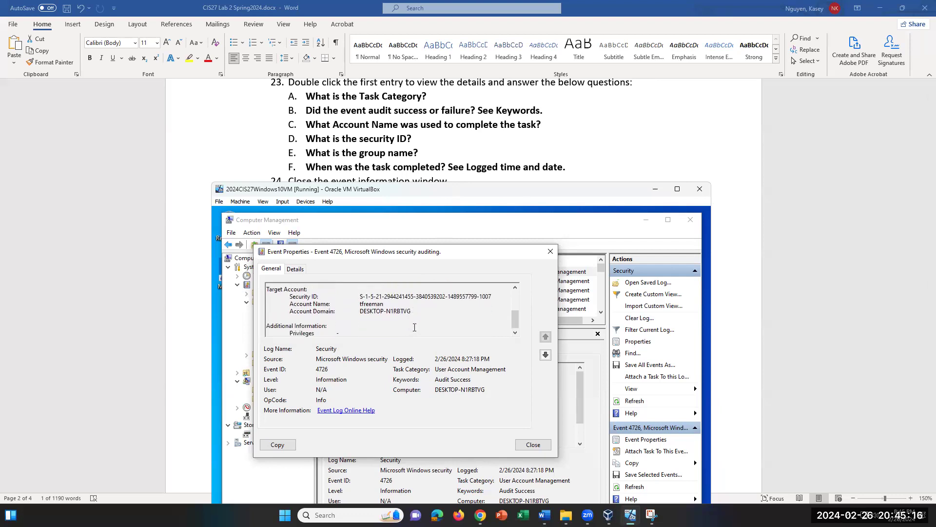
scroll(414, 327, "up", 4)
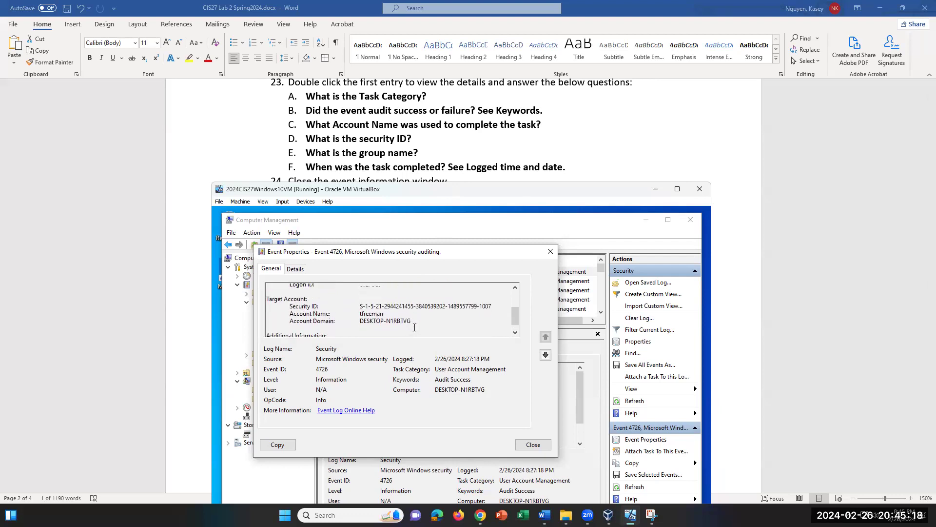
scroll(415, 327, "up", 1)
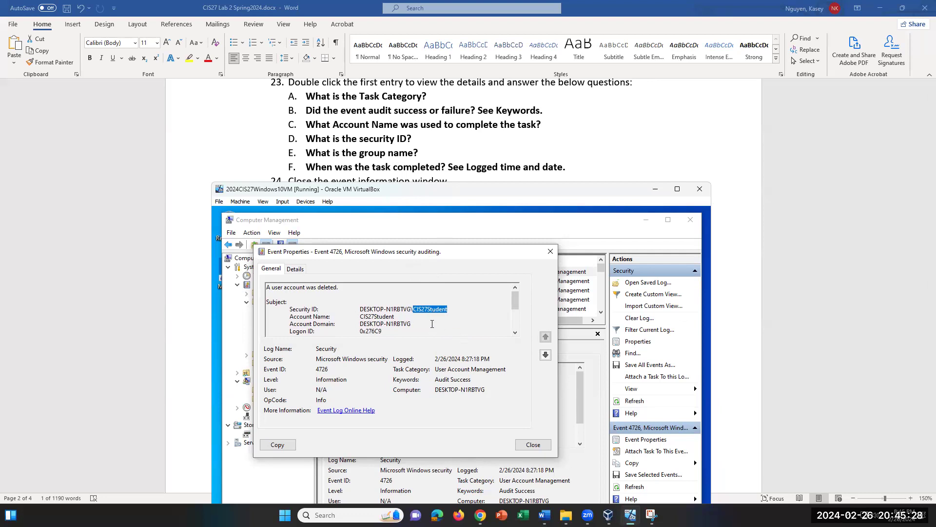
scroll(432, 324, "down", 2)
Step: Close event 4726's properties, reopen them briefly, then close them again
left_click(551, 251)
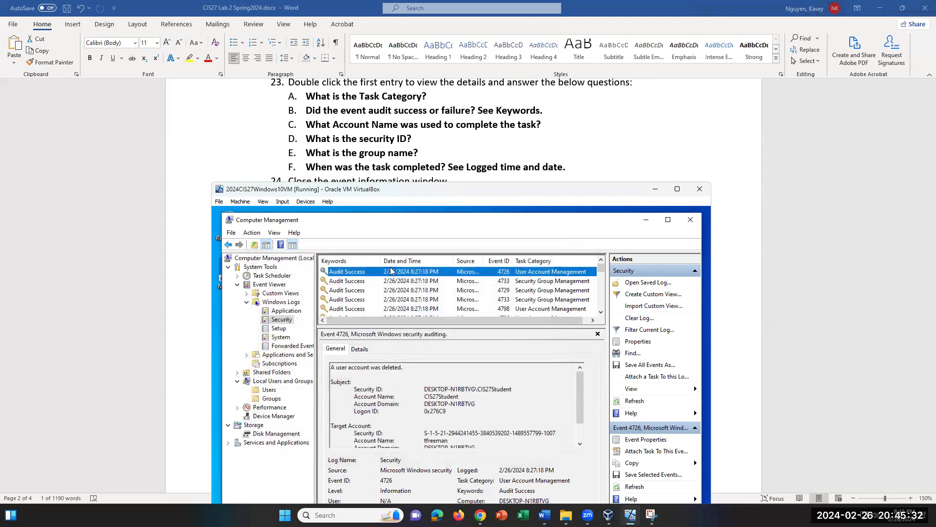
double_click(408, 276)
scroll(466, 335, "down", 3)
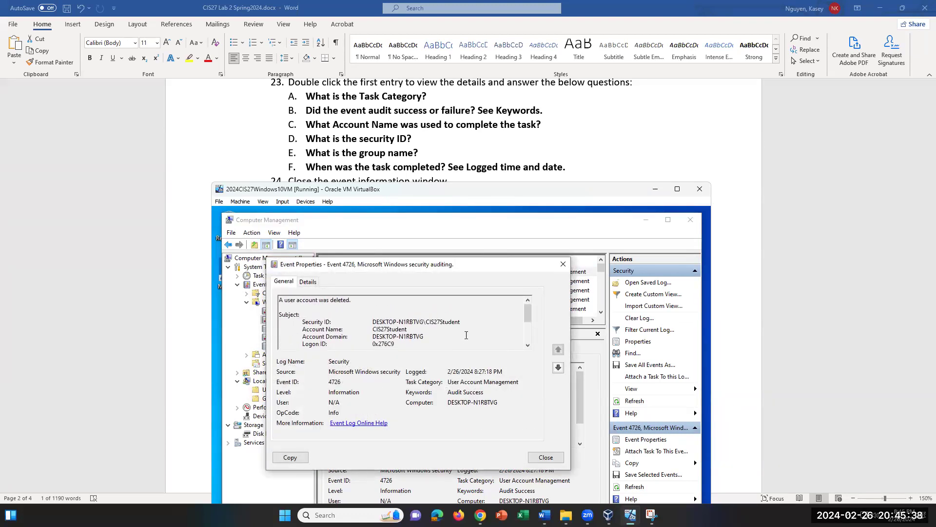
left_click(562, 264)
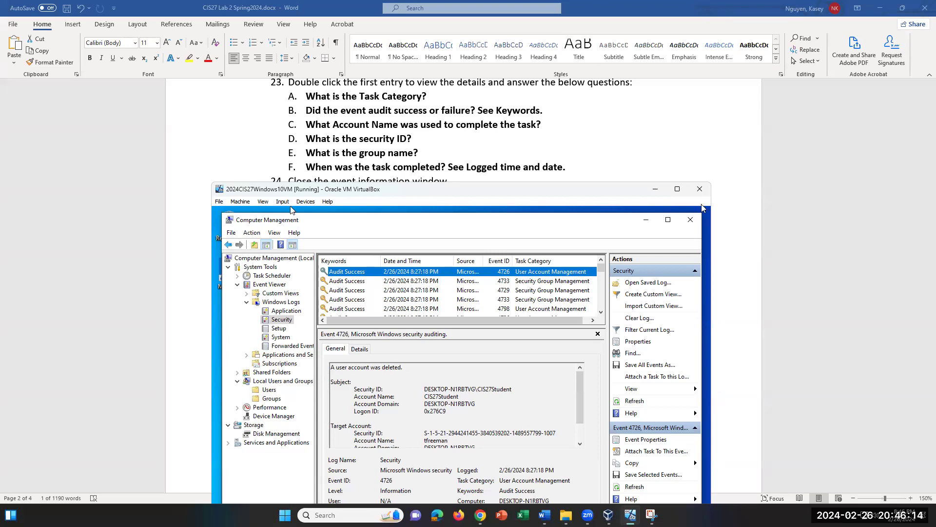
Step: Close the Computer Management console
left_click(691, 218)
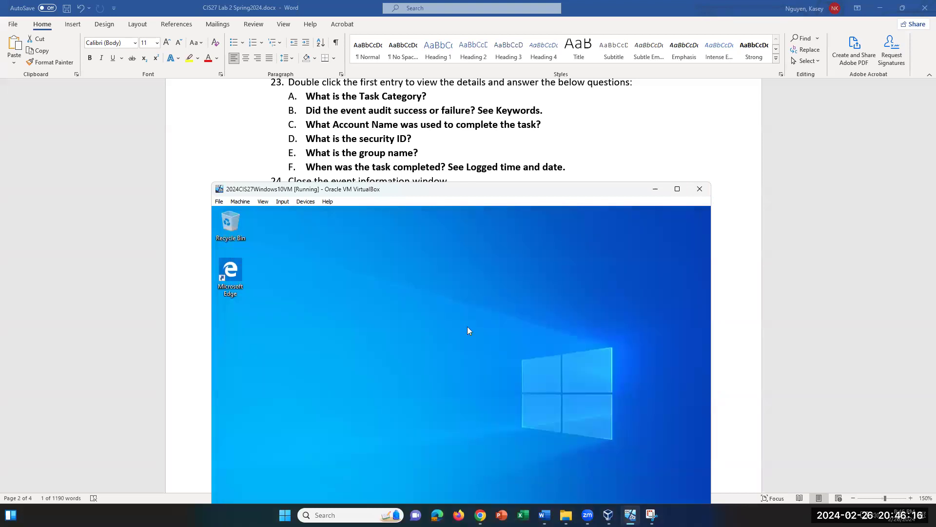
scroll(432, 162, "down", 3)
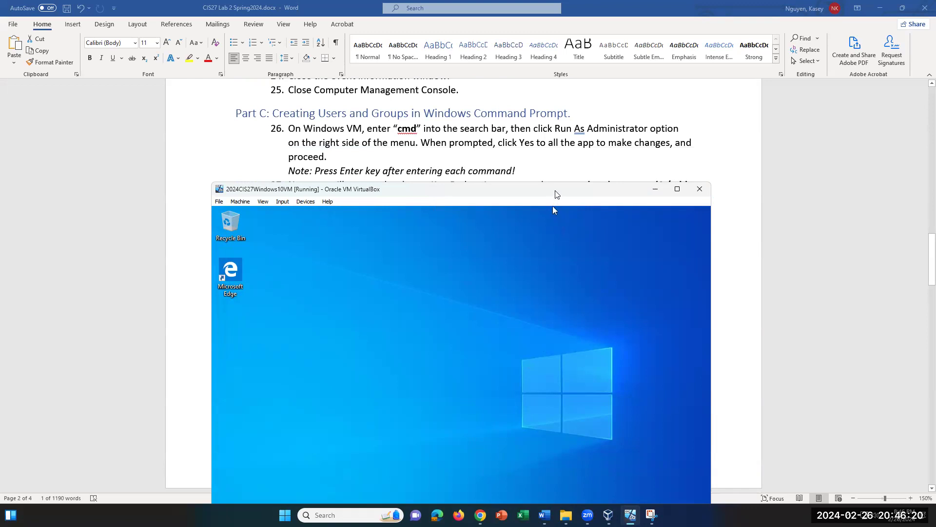
scroll(489, 151, "down", 1)
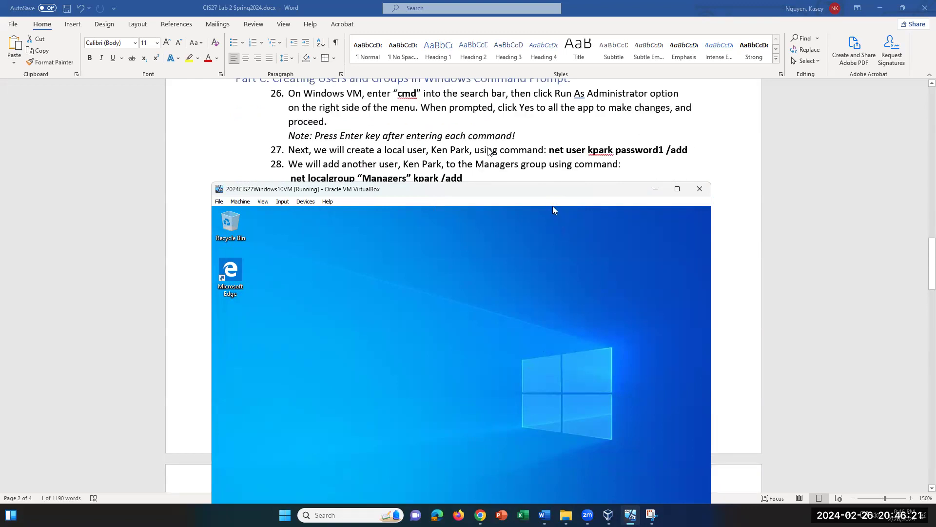
Step: Move the VM window up to reveal the guest taskbar and open Windows search
left_click(523, 197)
left_click_drag(520, 194, 540, 156)
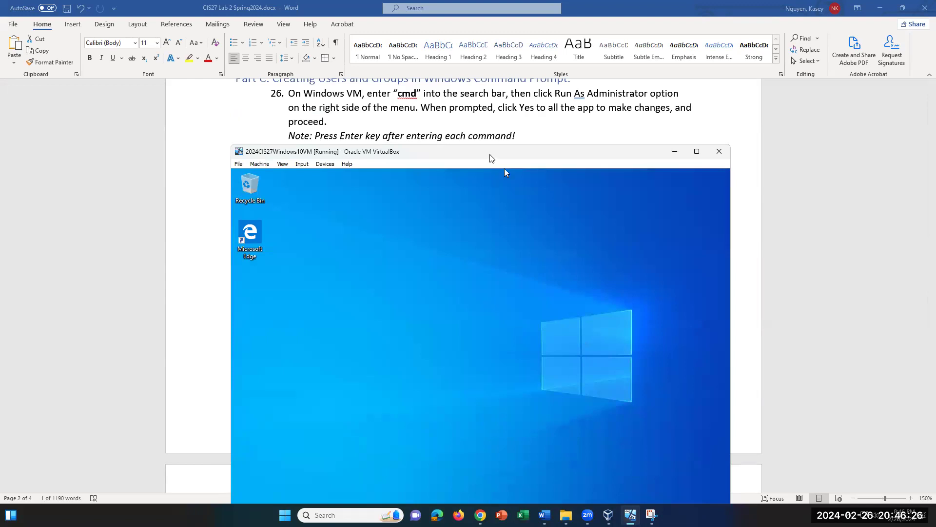
left_click_drag(503, 152, 479, 124)
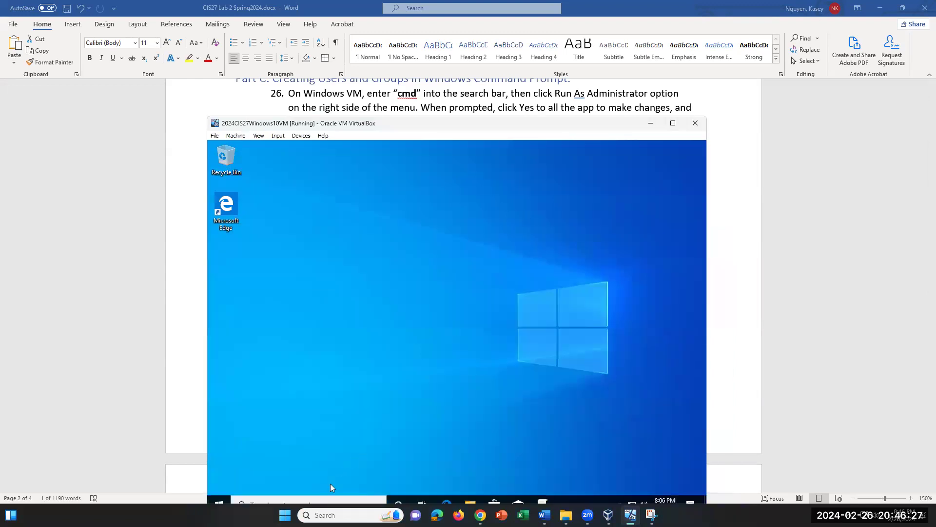
left_click(310, 501)
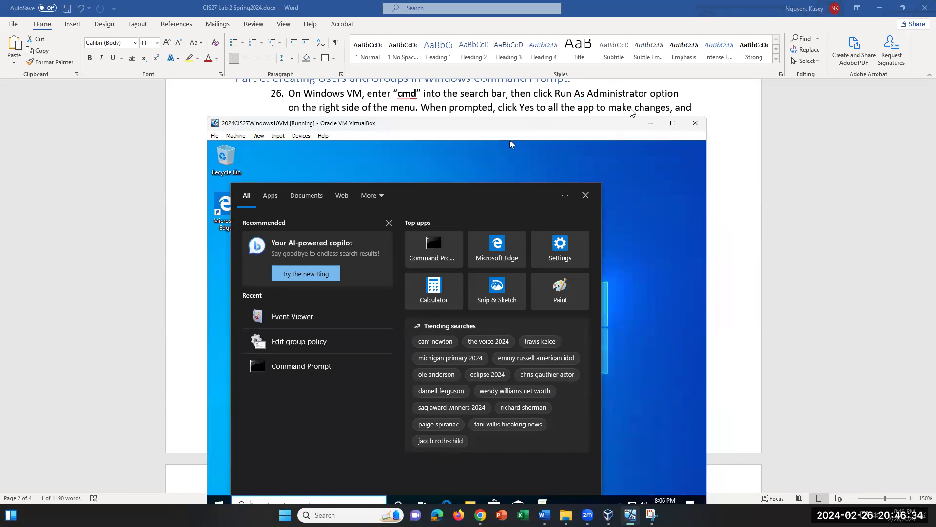
Step: Search for cmd and run Command Prompt as administrator
left_click_drag(602, 125, 607, 102)
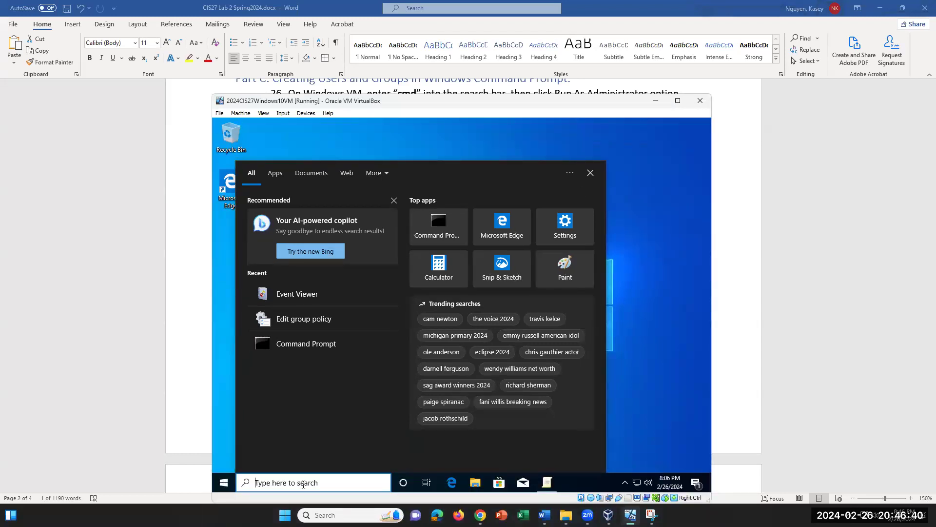
type("cmd")
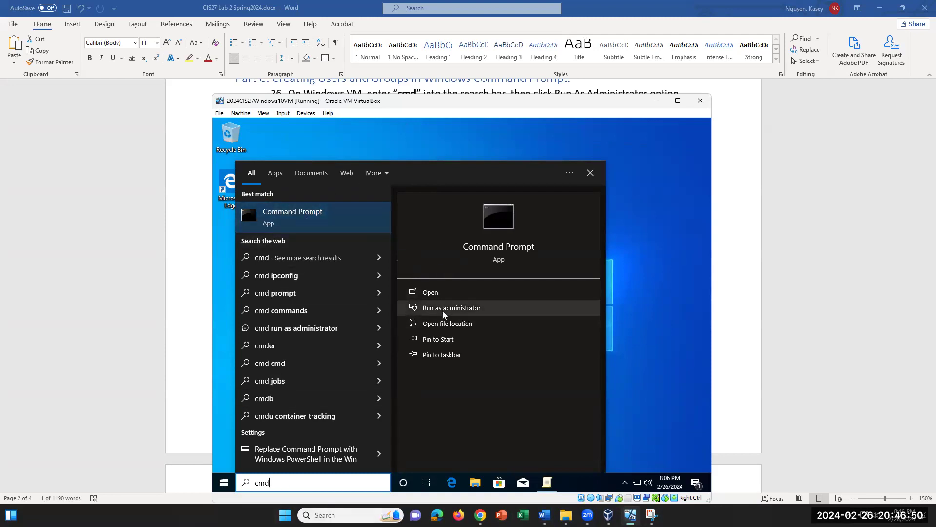
left_click(475, 307)
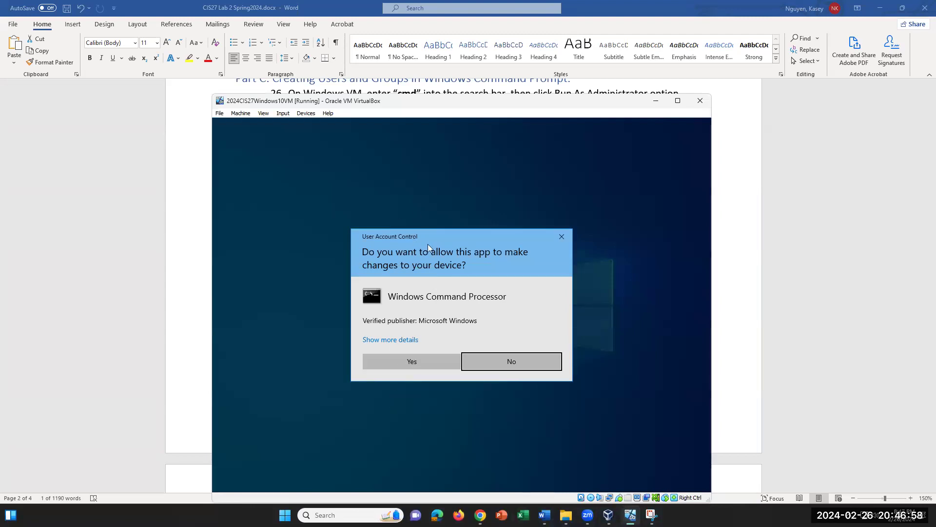
Step: Approve the UAC prompt for the admin Command Prompt and move the VM window over the Word document
left_click(423, 363)
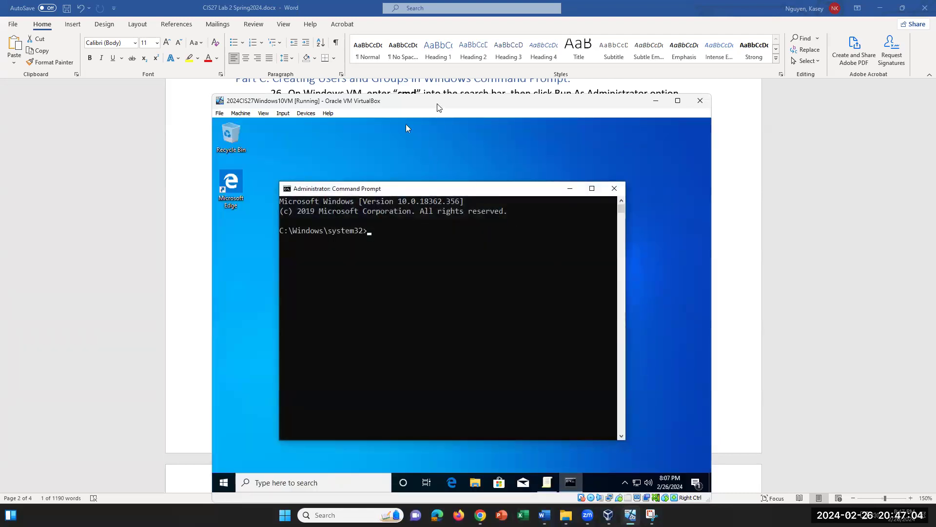
left_click_drag(512, 100, 520, 149)
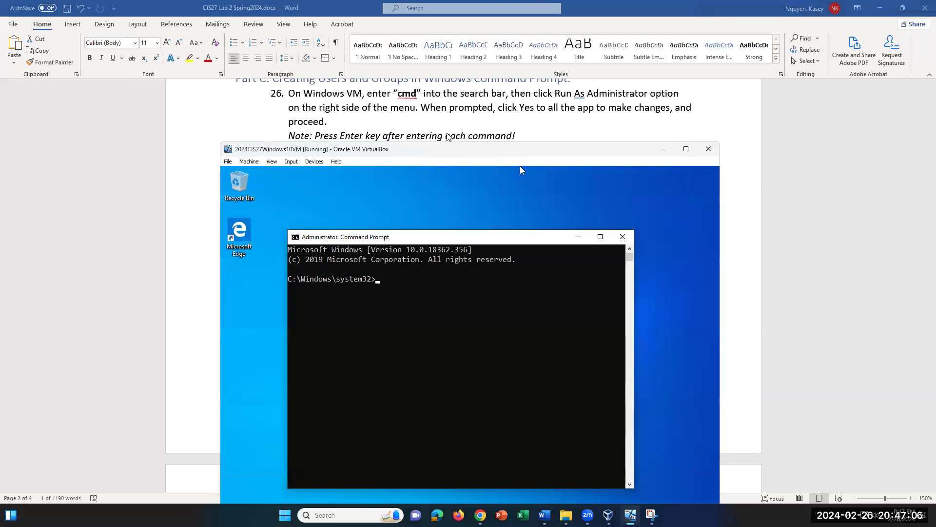
scroll(447, 102, "down", 2)
scroll(457, 119, "up", 2)
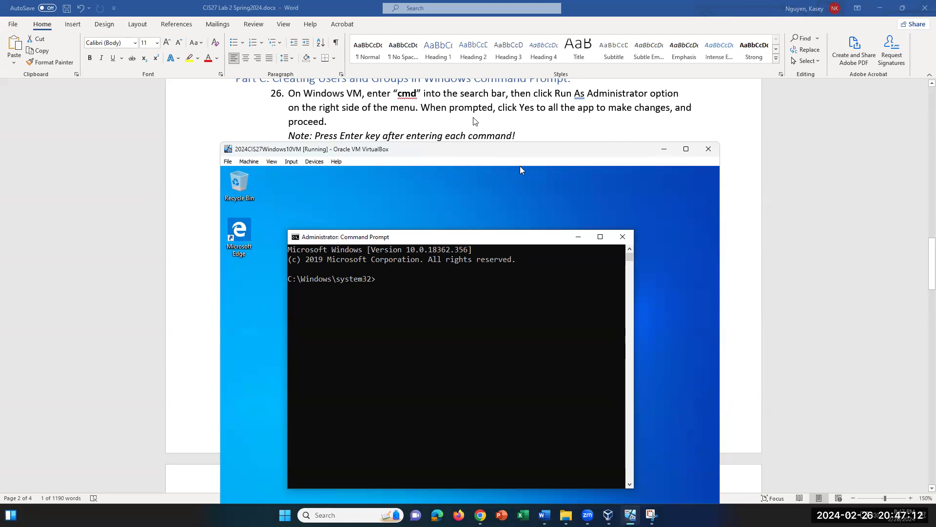
scroll(474, 122, "down", 1)
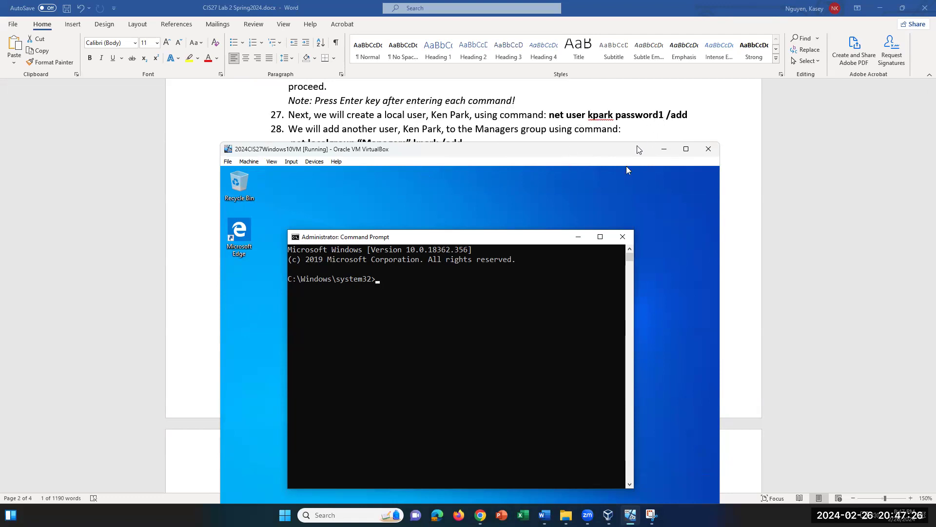
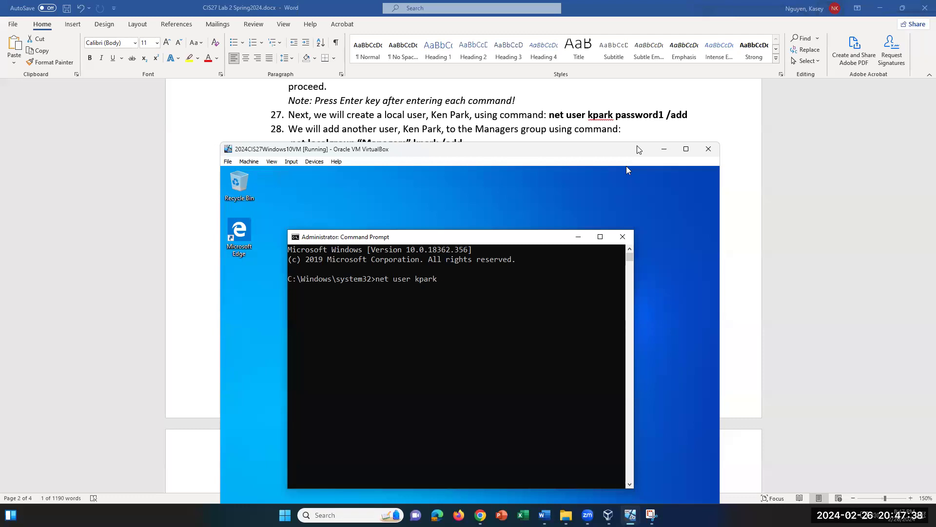
type("password")
type("1234567")
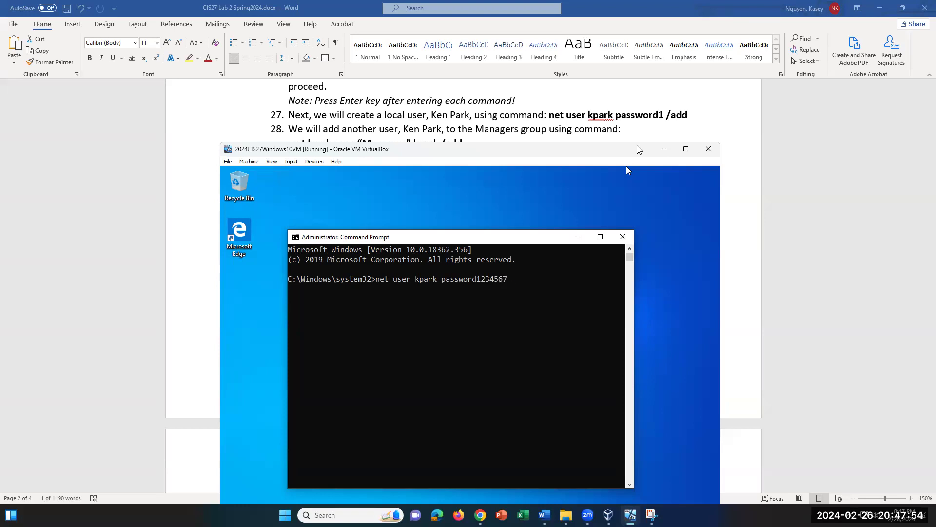
type(" /add")
key("Return")
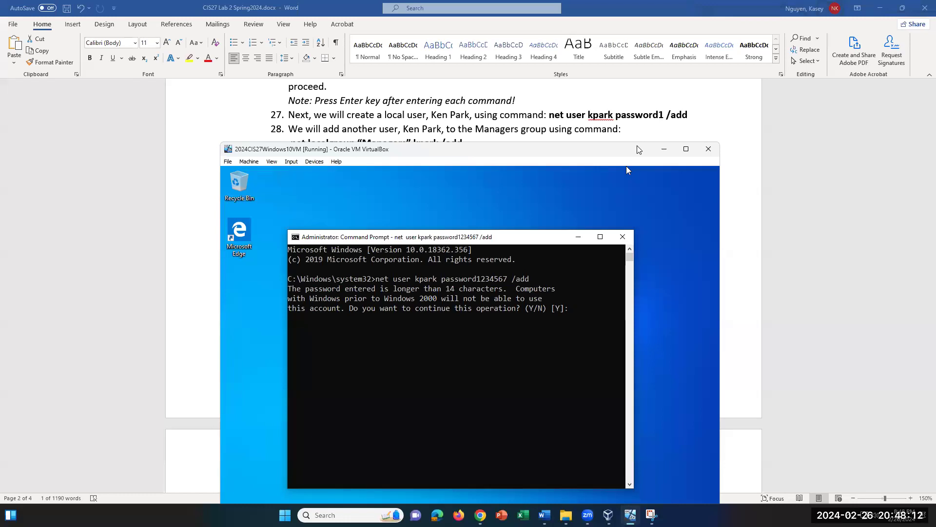
type("y")
key("Return")
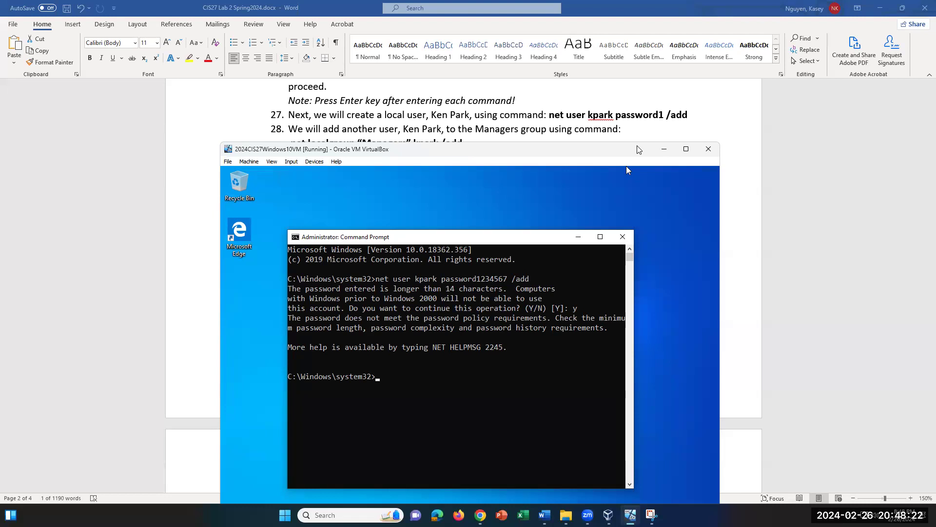
key("Up")
key("Left")
key("Left")
key("Left")
key("Left")
key("Left")
key("Left")
key("Left")
key("Left")
key("Left")
key("Left")
key("Left")
key("Left")
key("Left")
Step: Capitalise the password's first letter and rerun the command, confirming the long-password prompt with y
key("BackSpace")
type("P")
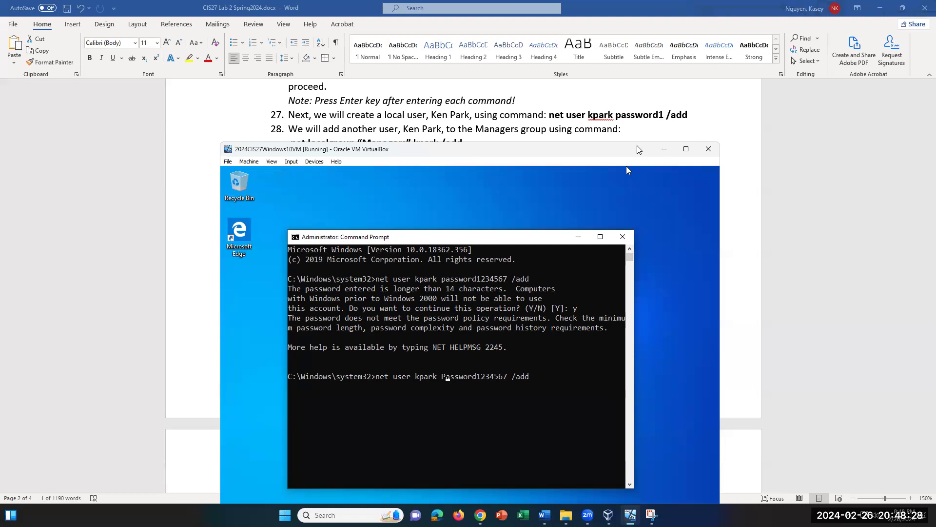
key("Return")
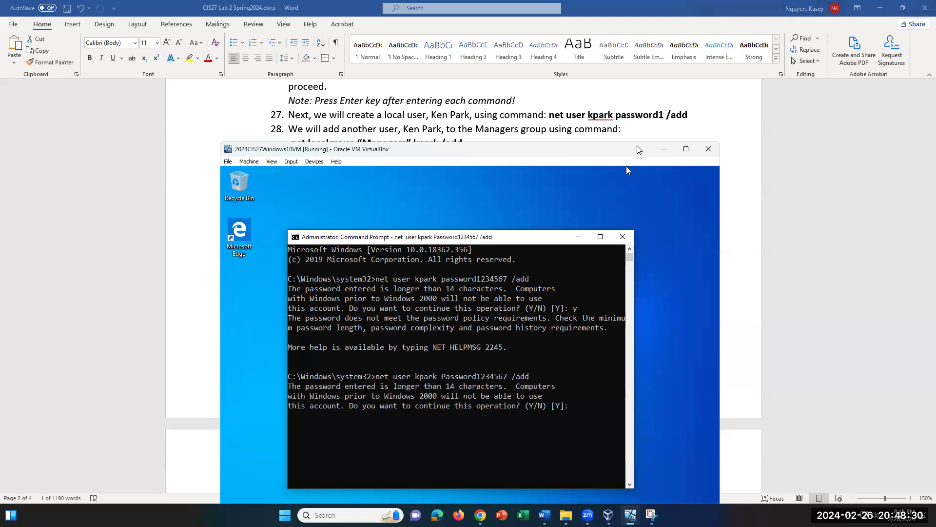
type("y")
key("Return")
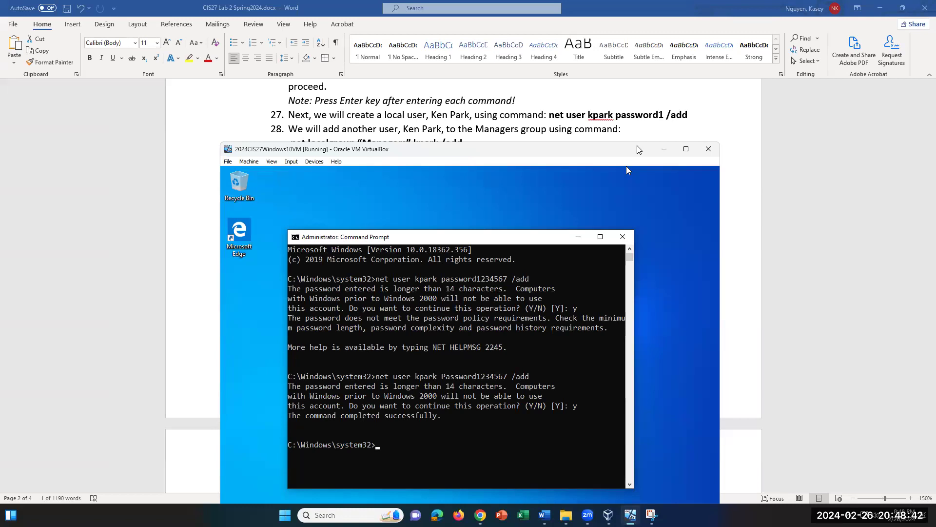
Step: Highlight the password-length warning and the 'command completed successfully' message
left_click_drag(578, 405, 287, 390)
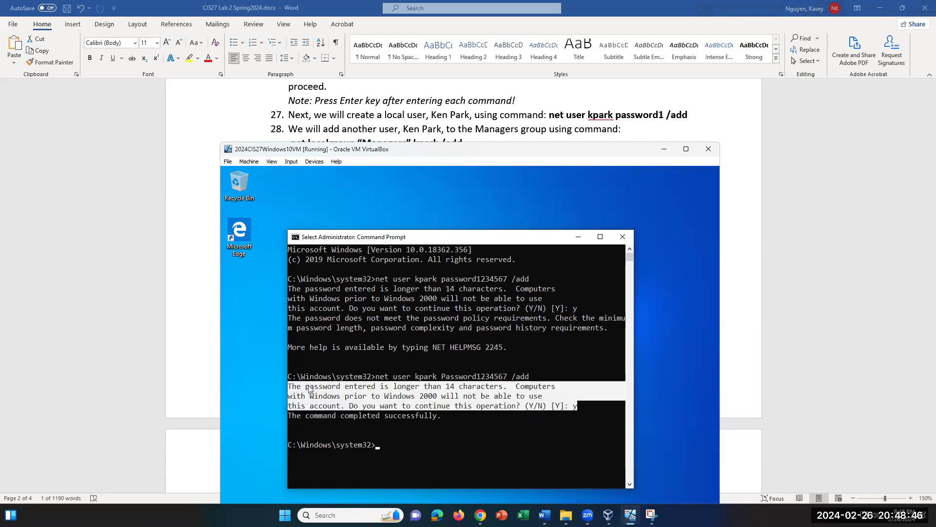
left_click_drag(448, 417, 282, 413)
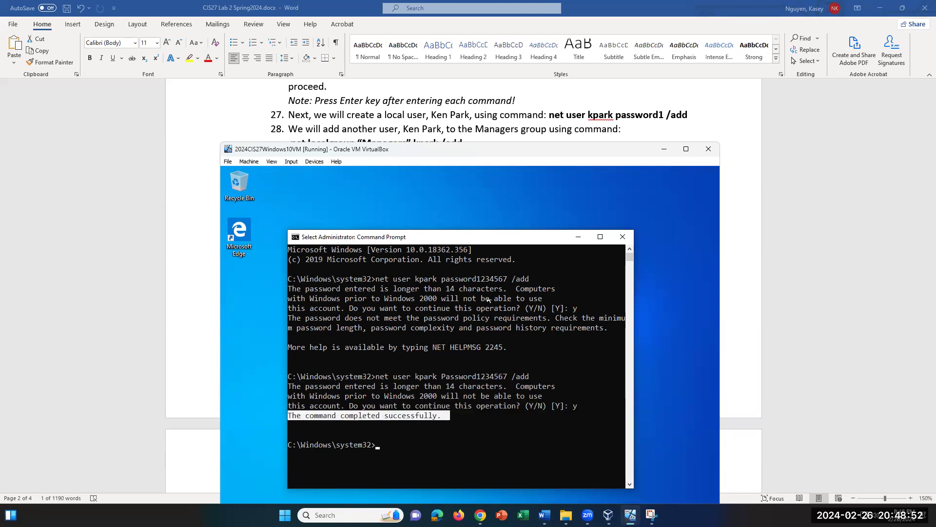
scroll(439, 122, "down", 1)
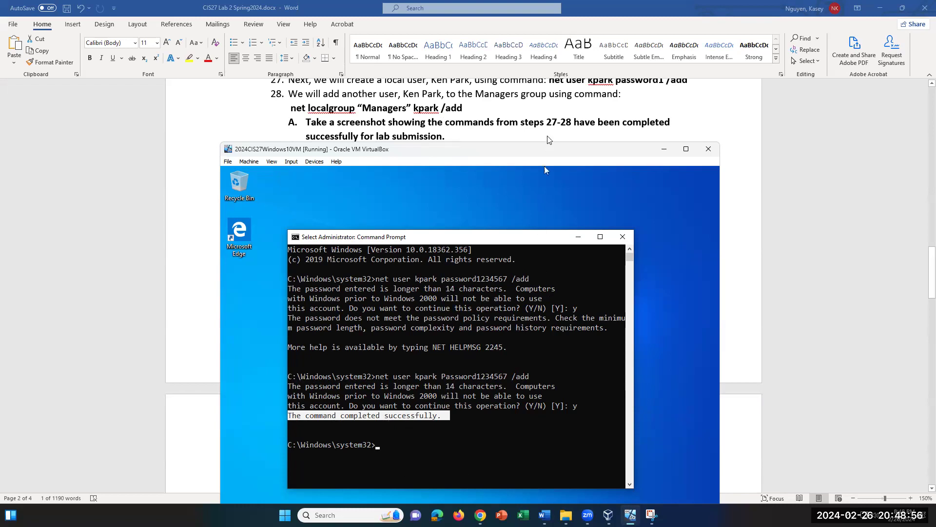
scroll(507, 136, "down", 1)
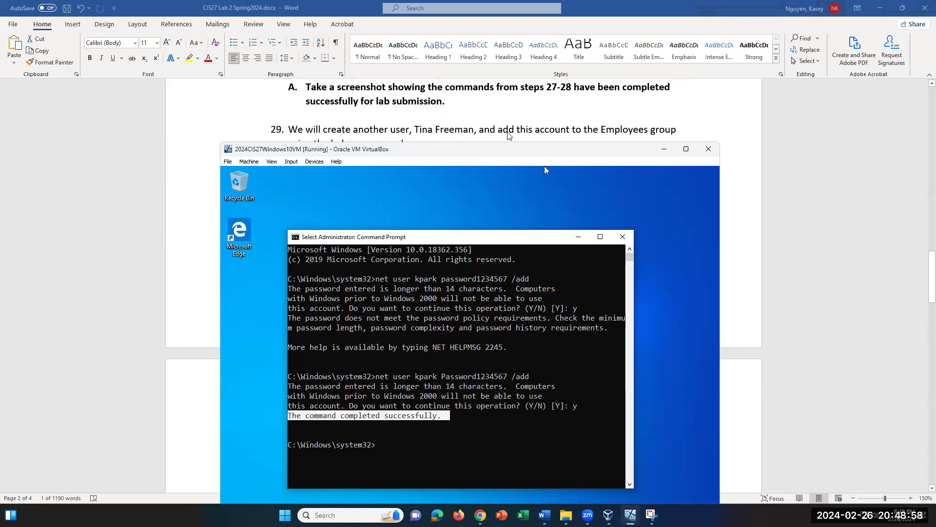
scroll(507, 136, "down", 1)
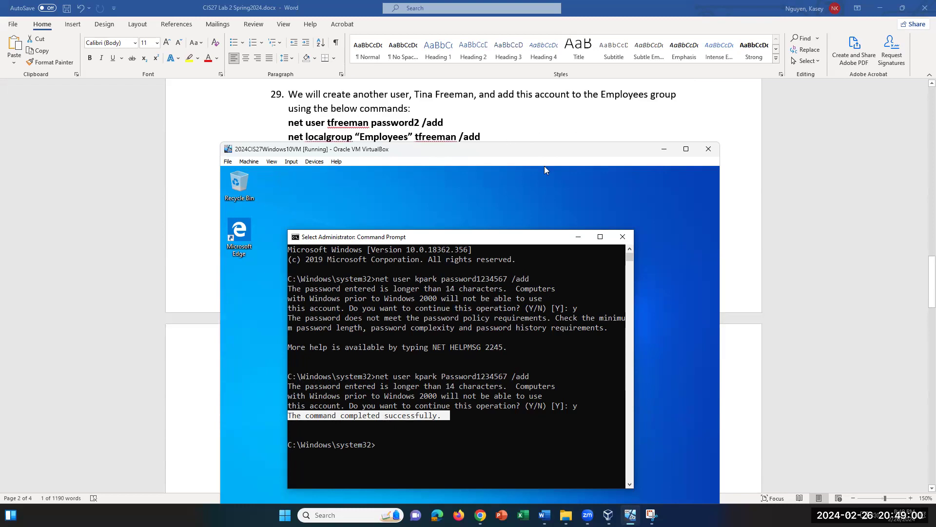
mouse_move(630, 515)
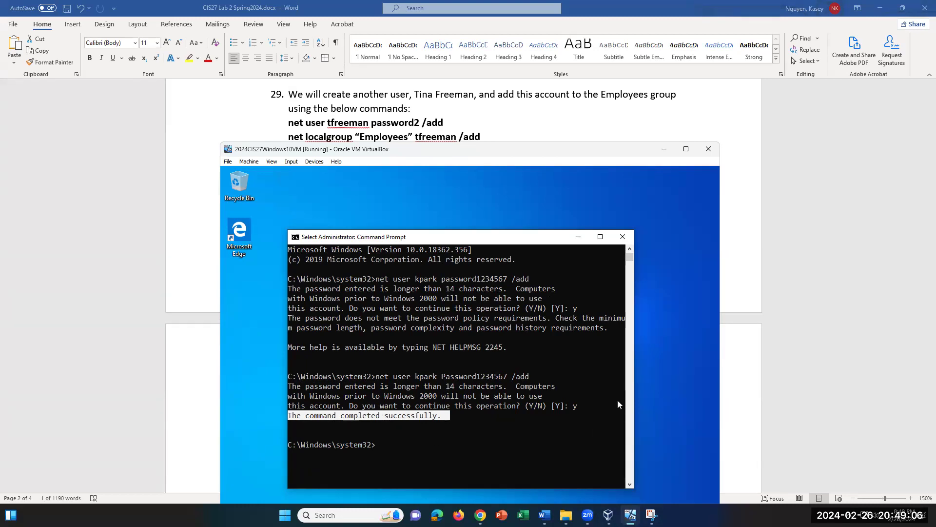
type("net")
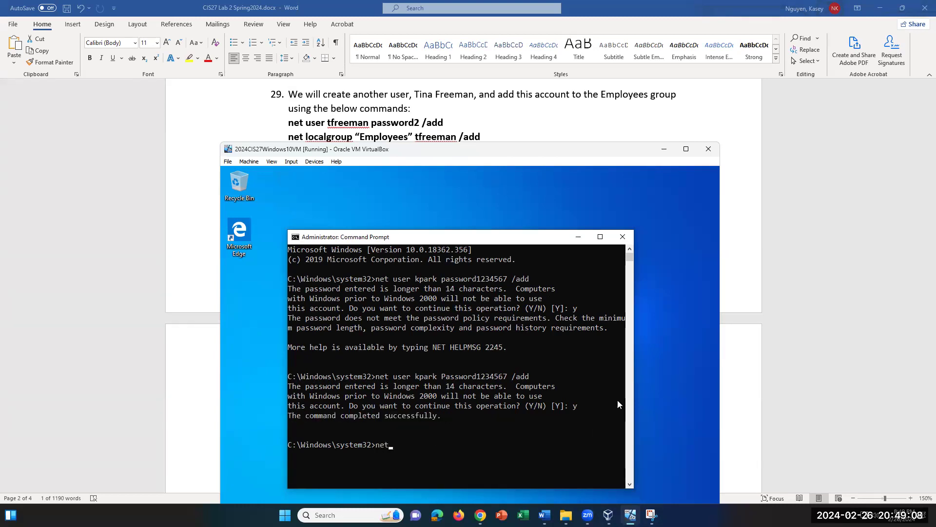
type("Password12")
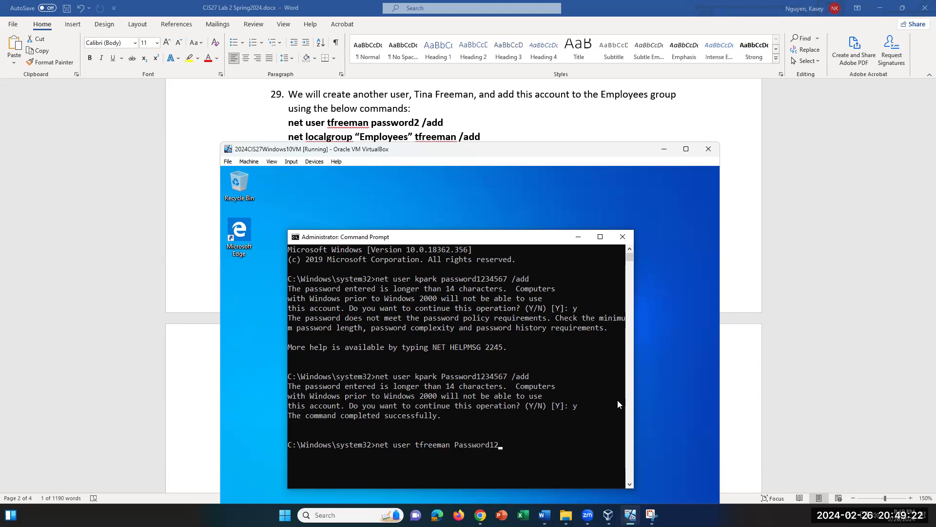
type("3456789 /add")
key("Return")
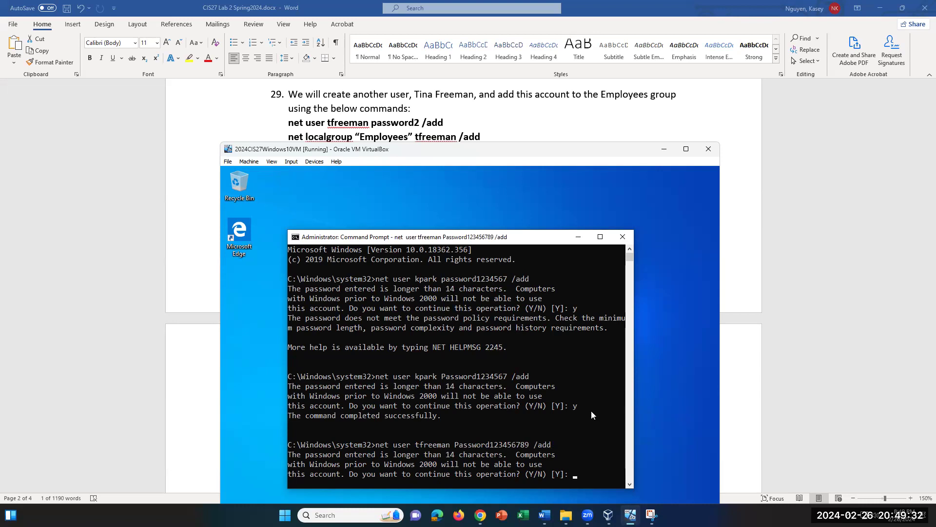
Step: Confirm the long-password prompt with y and review the successful result
scroll(592, 412, "down", 1)
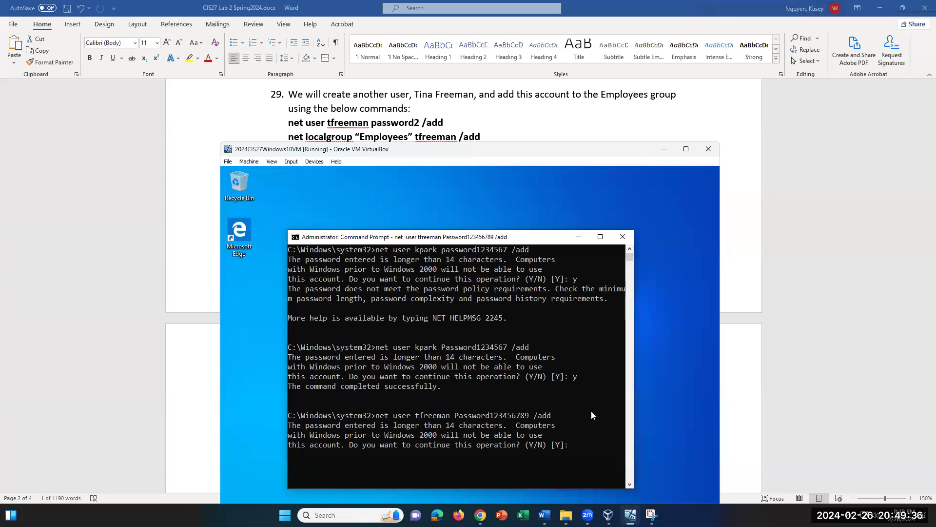
type("y")
key("Return")
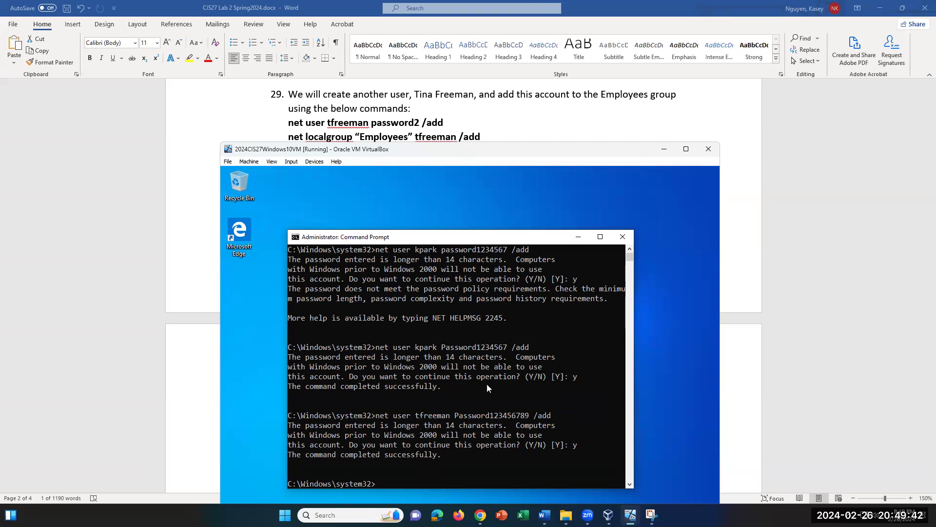
scroll(487, 383, "up", 1)
scroll(464, 110, "up", 1)
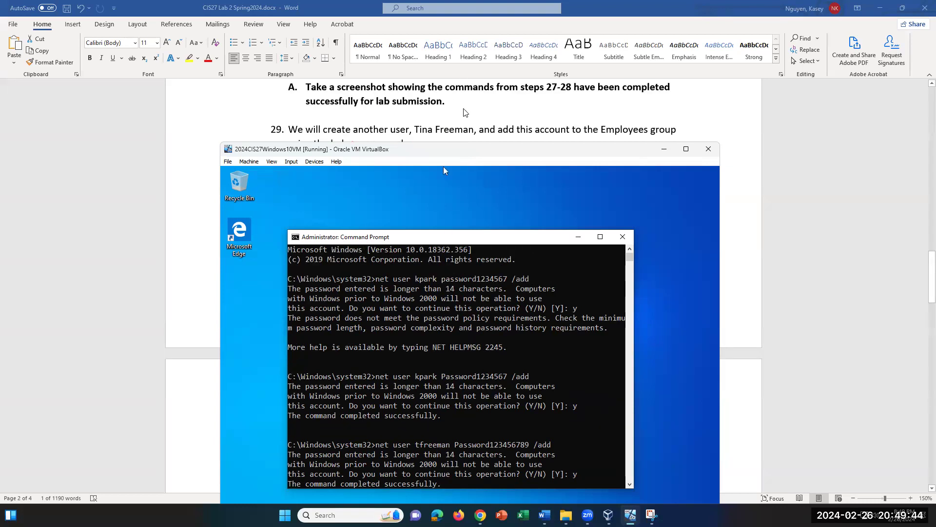
scroll(465, 112, "up", 2)
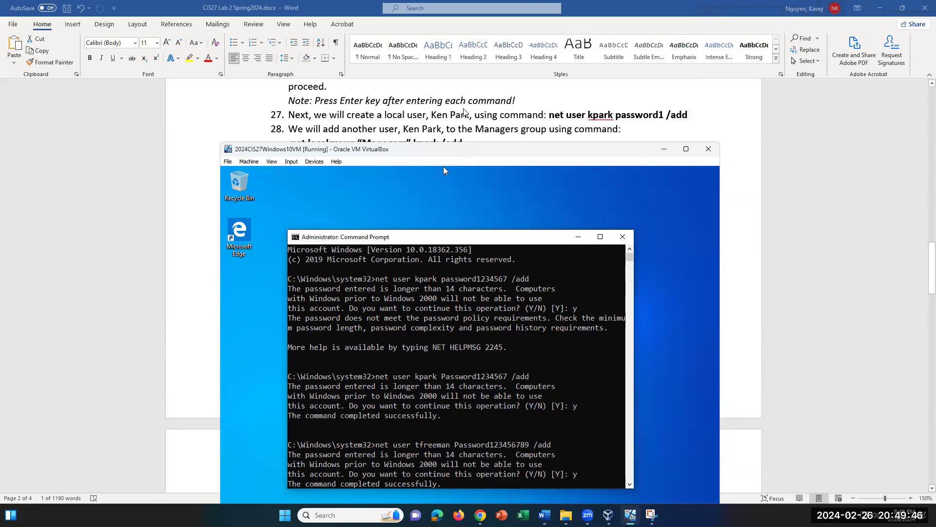
scroll(465, 112, "down", 1)
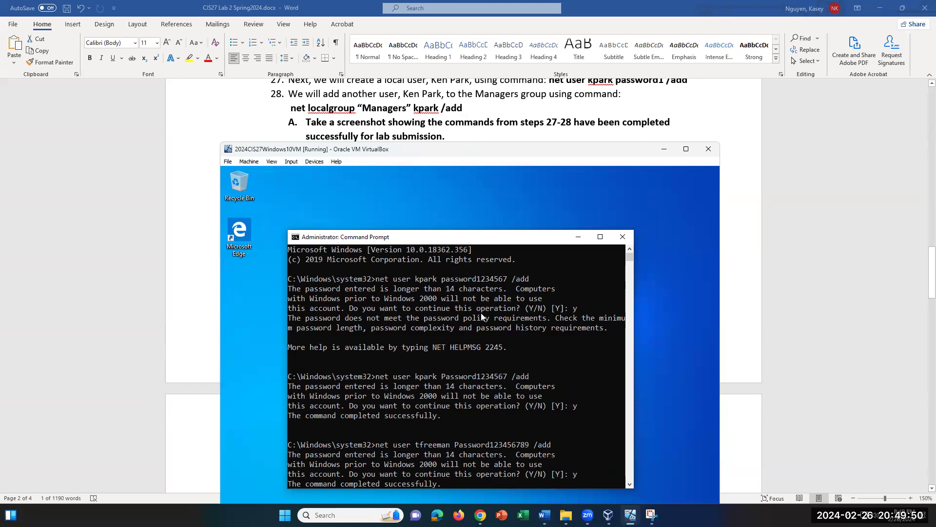
scroll(510, 350, "down", 2)
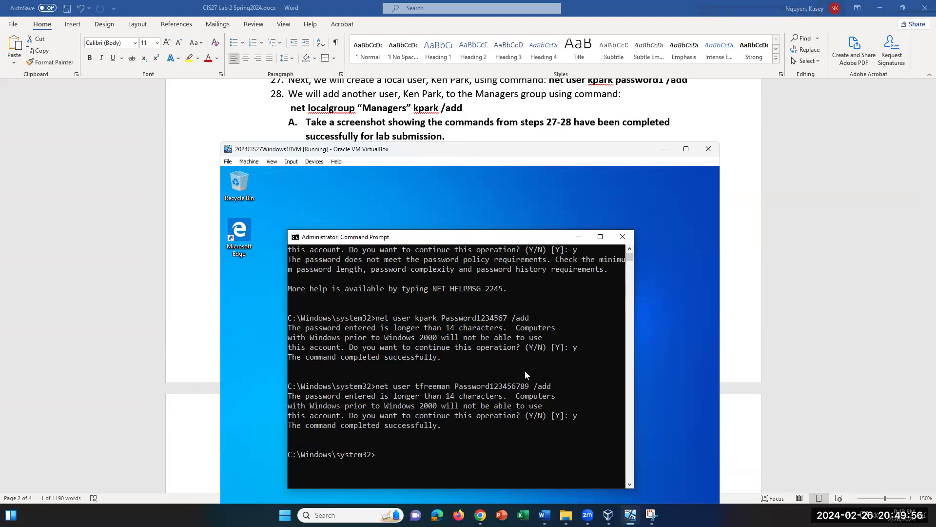
type("et localgroup \"mana")
key("BackSpace")
key("BackSpace")
key("BackSpace")
key("BackSpace")
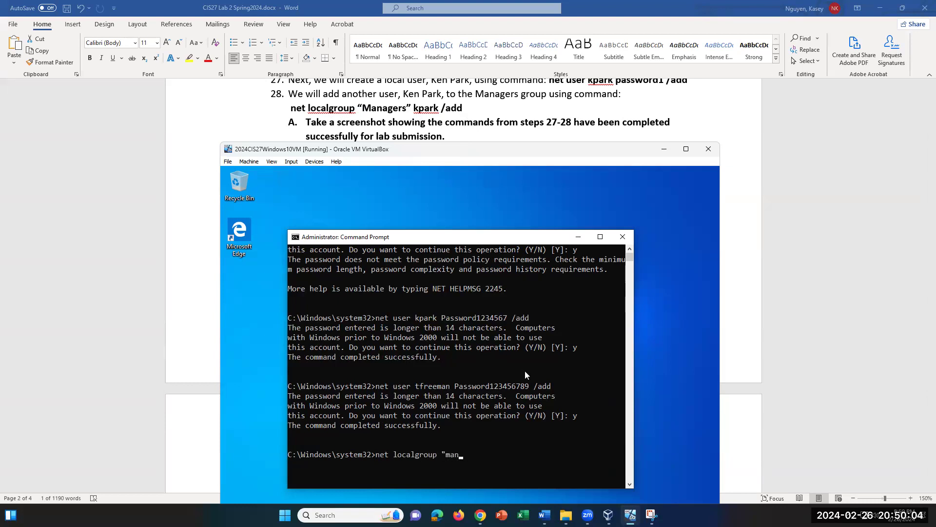
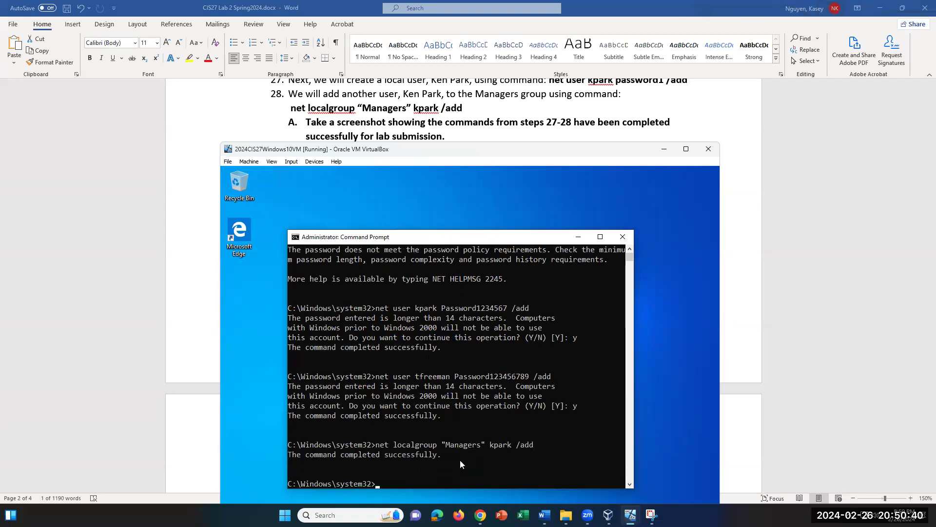
scroll(460, 459, "down", 1)
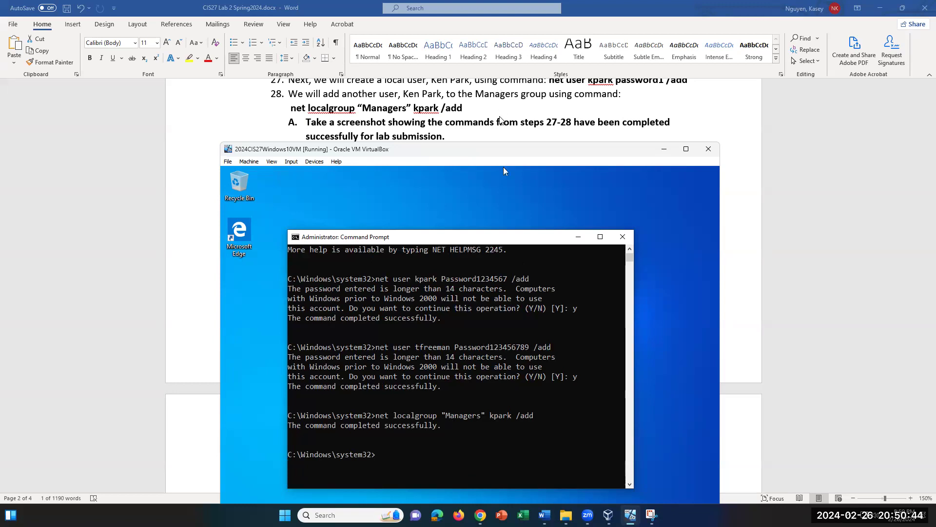
scroll(500, 120, "down", 3)
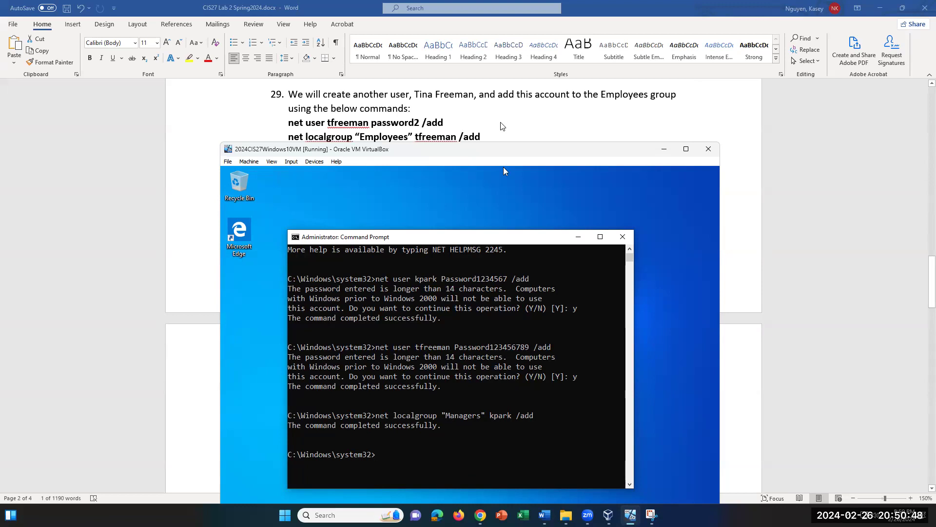
type("net loca")
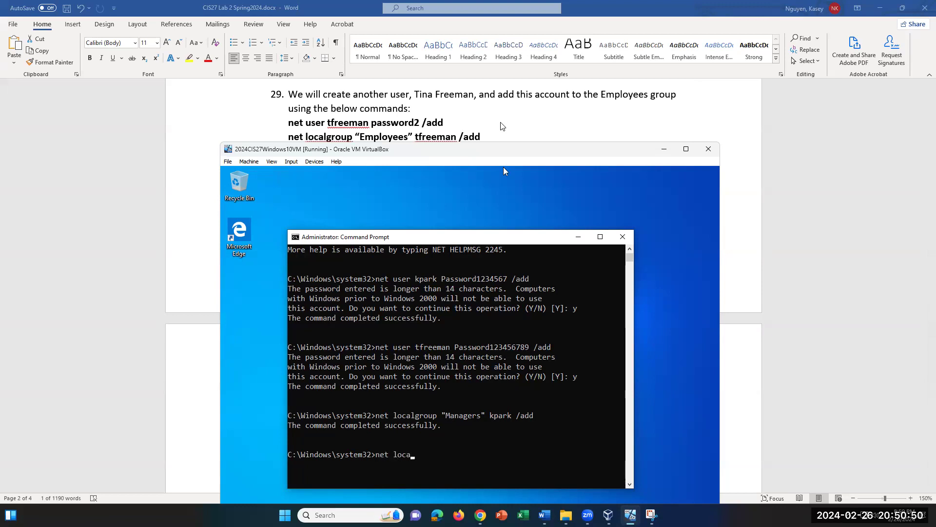
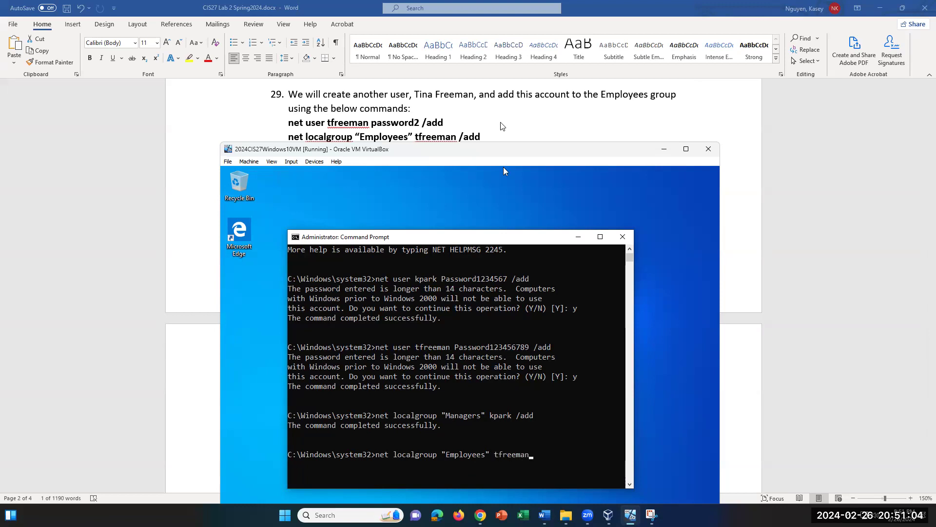
type(" /add")
key("Return")
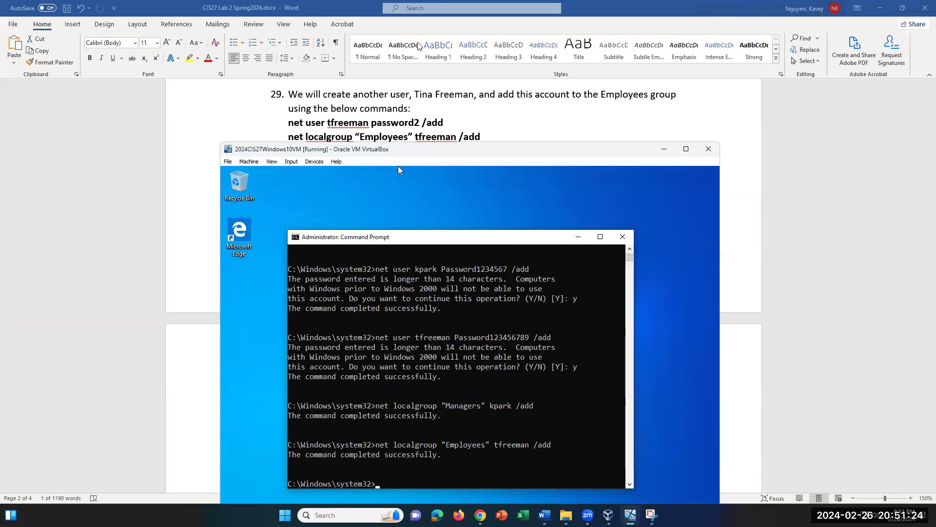
Step: List all user accounts with net user
scroll(445, 108, "down", 2)
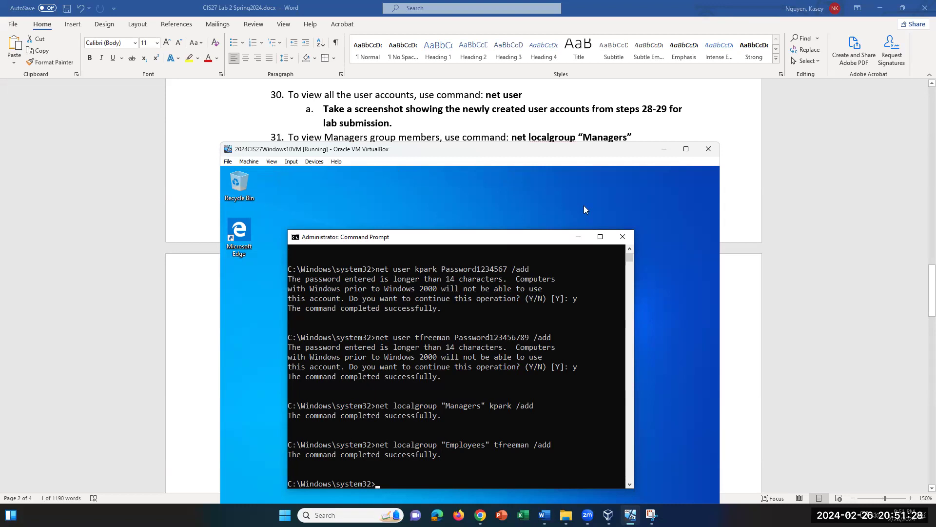
type("net")
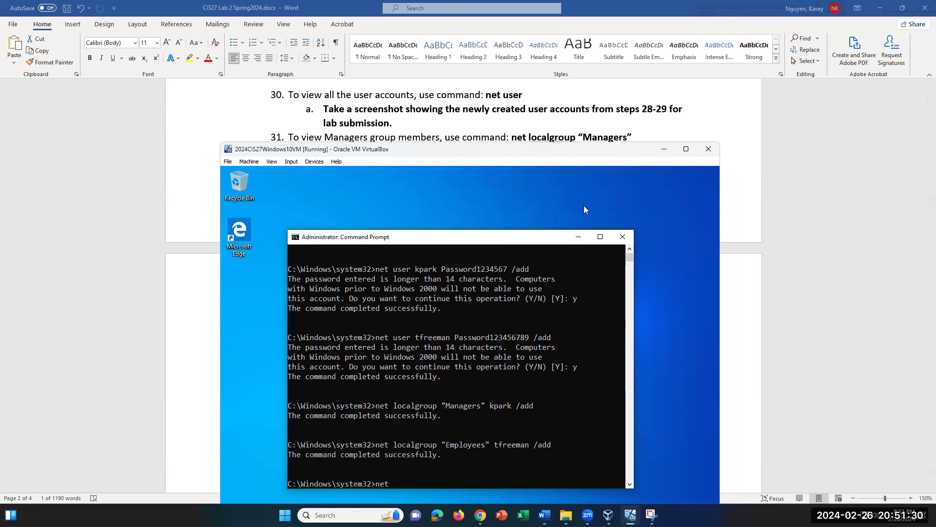
type(" user")
key("Return")
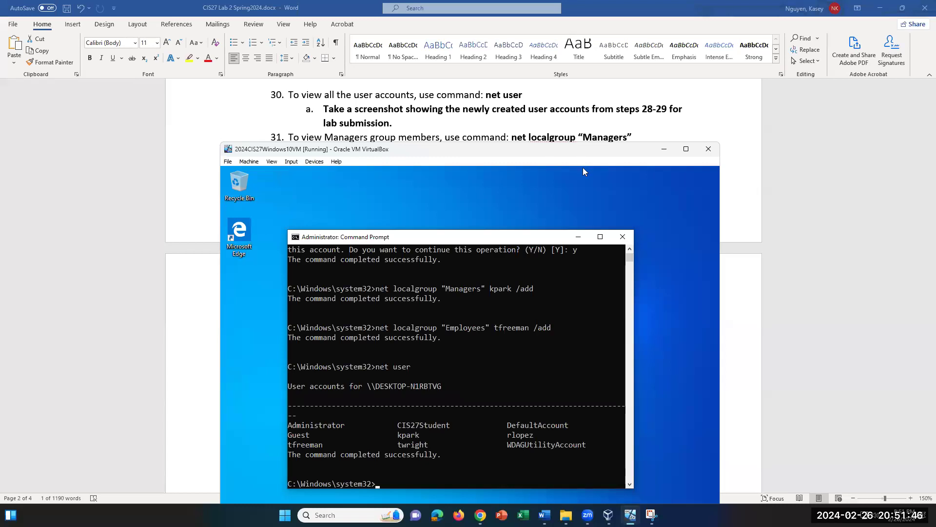
type("net localgru")
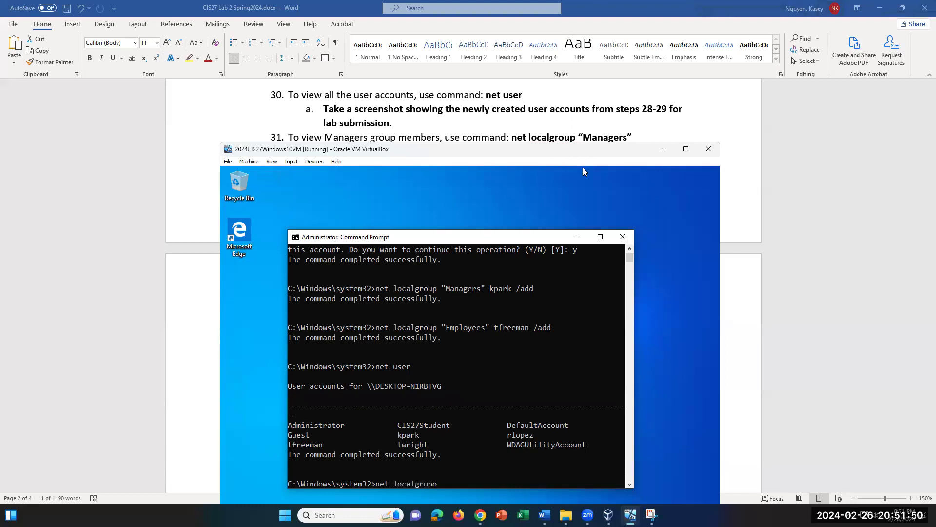
key("BackSpace")
type("oup \"Managers\"")
key("Return")
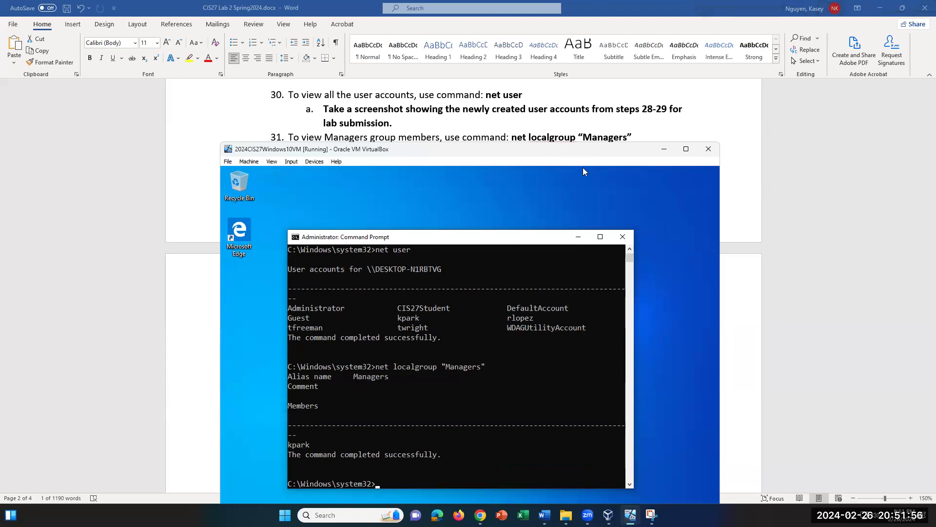
left_click_drag(313, 444, 287, 447)
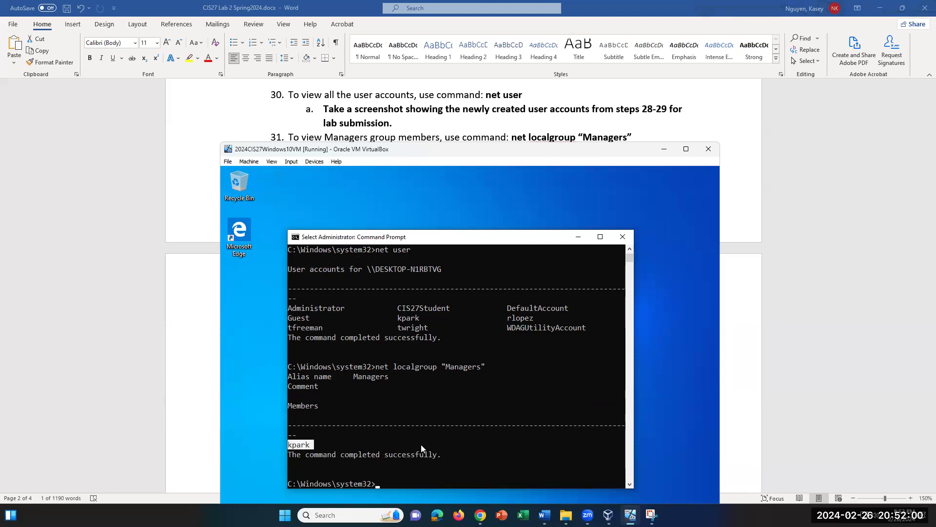
scroll(421, 444, "down", 2)
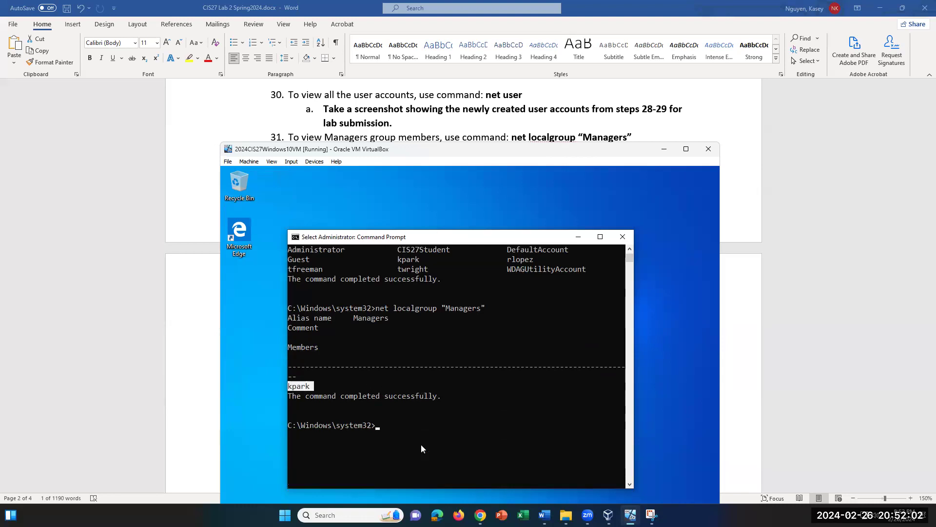
scroll(421, 445, "up", 1)
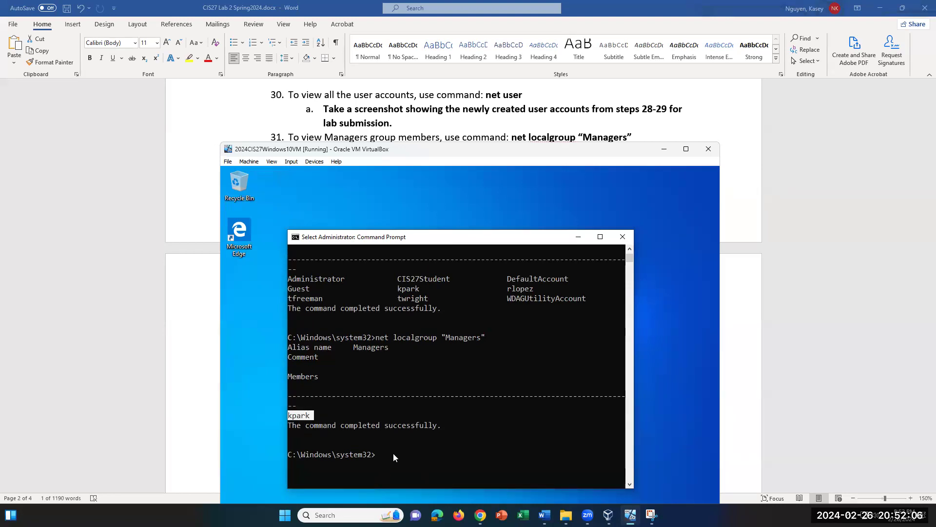
type("stem32>local")
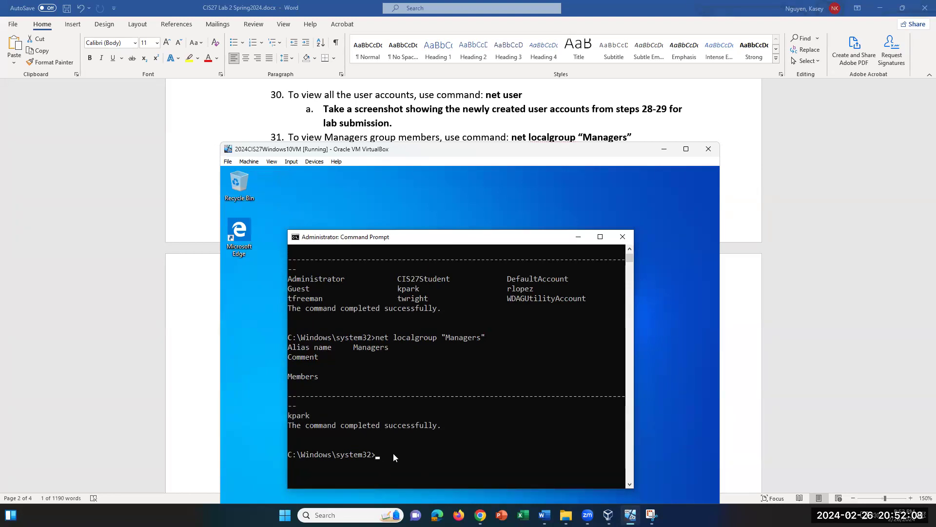
key("BackSpace")
key("BackSpace")
key("BackSpace")
type("net localgroup s")
key("BackSpace")
key("Return")
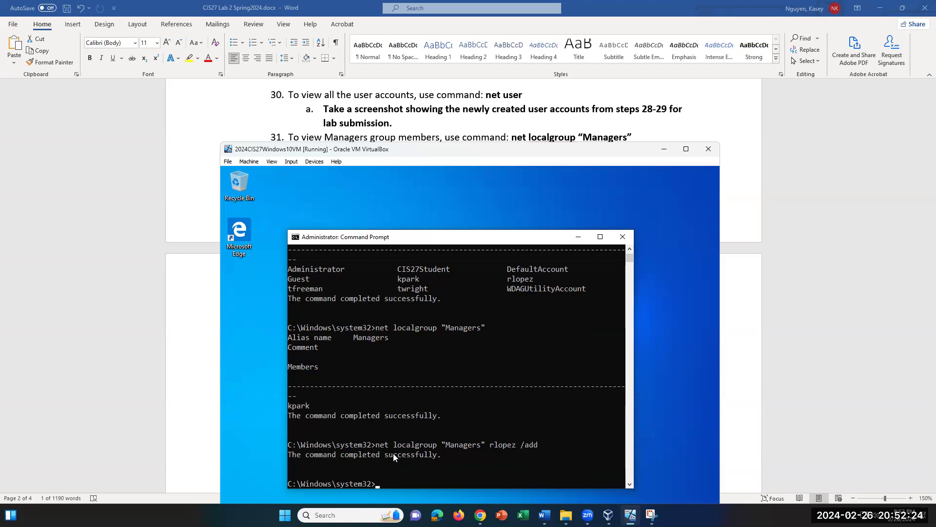
Step: Recall the command and trim it to list the Managers members again
key("Up")
key("BackSpace")
key("BackSpace")
key("BackSpace")
key("BackSpace")
key("BackSpace")
key("BackSpace")
key("BackSpace")
key("BackSpace")
key("BackSpace")
key("BackSpace")
key("BackSpace")
key("BackSpace")
key("Return")
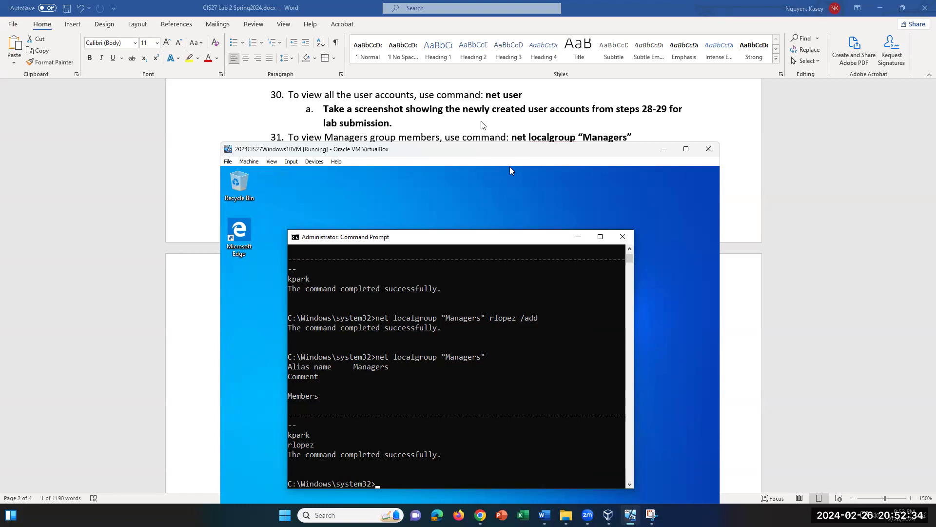
scroll(481, 125, "down", 1)
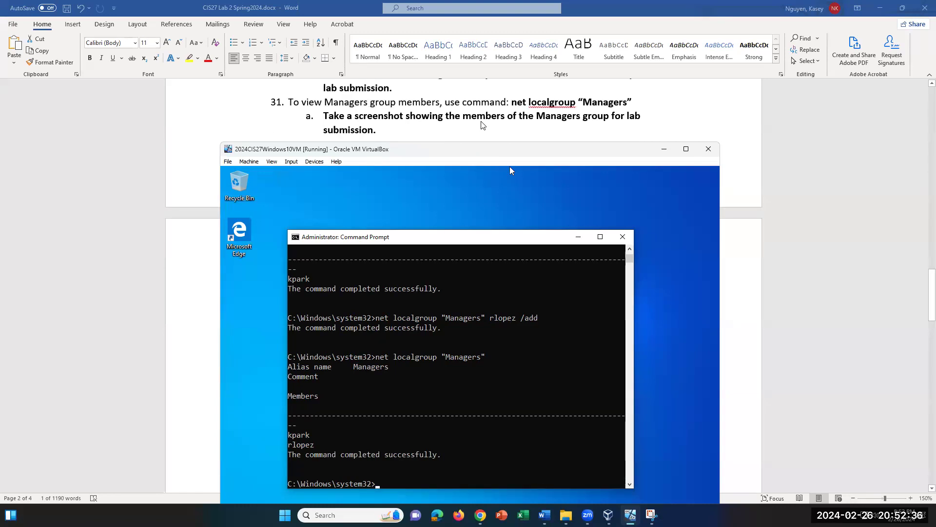
scroll(480, 125, "down", 5)
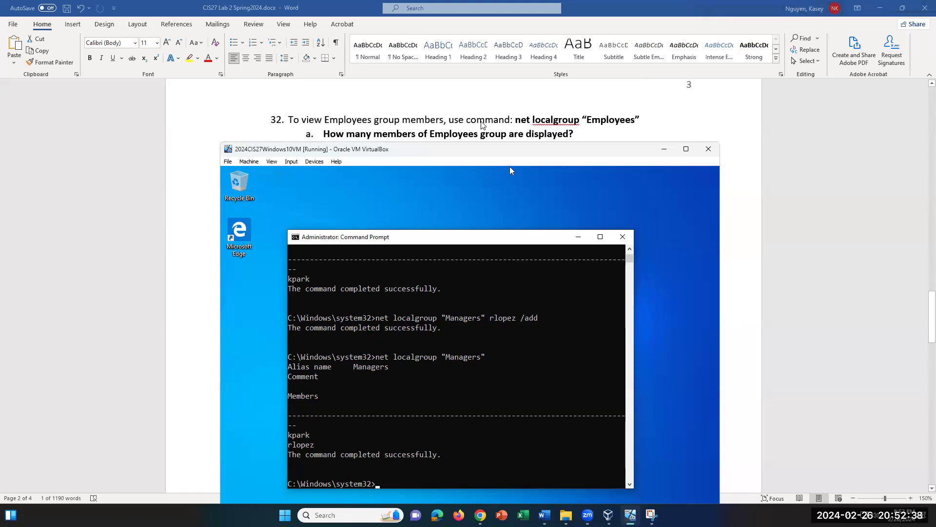
scroll(482, 125, "down", 1)
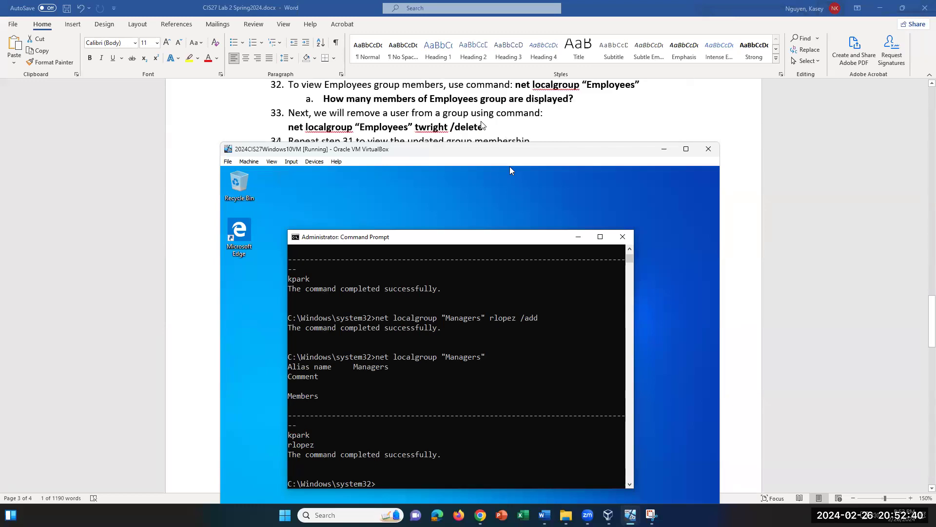
type("net localgroup E")
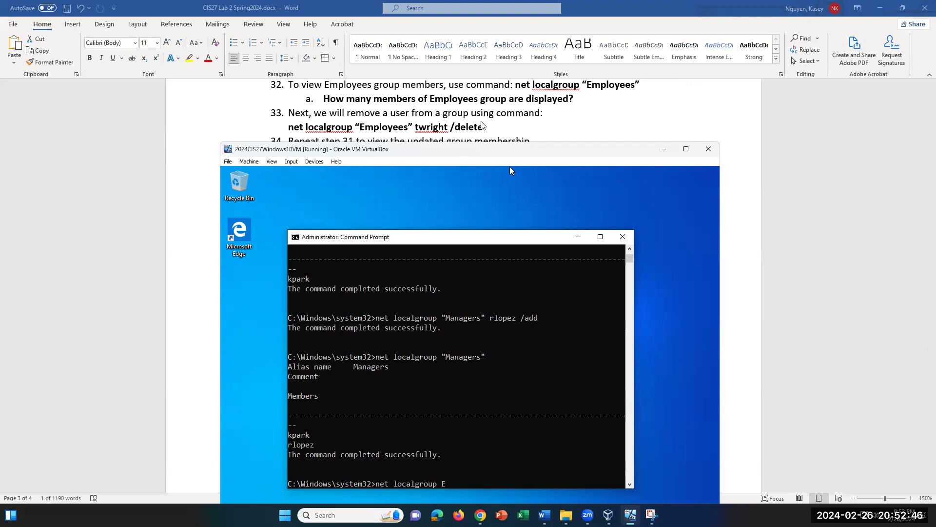
key("BackSpace")
type("\":")
key("BackSpace")
type("Employees\"")
key("Return")
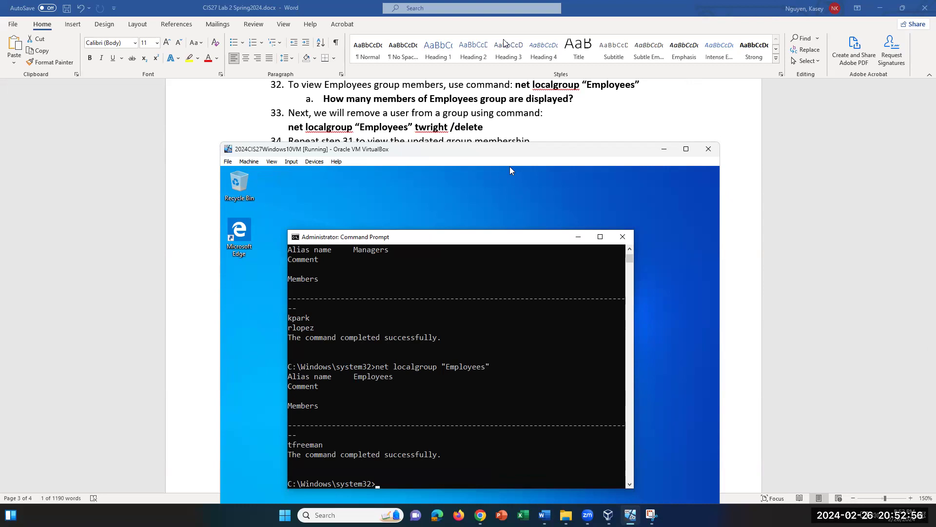
left_click_drag(327, 441, 297, 448)
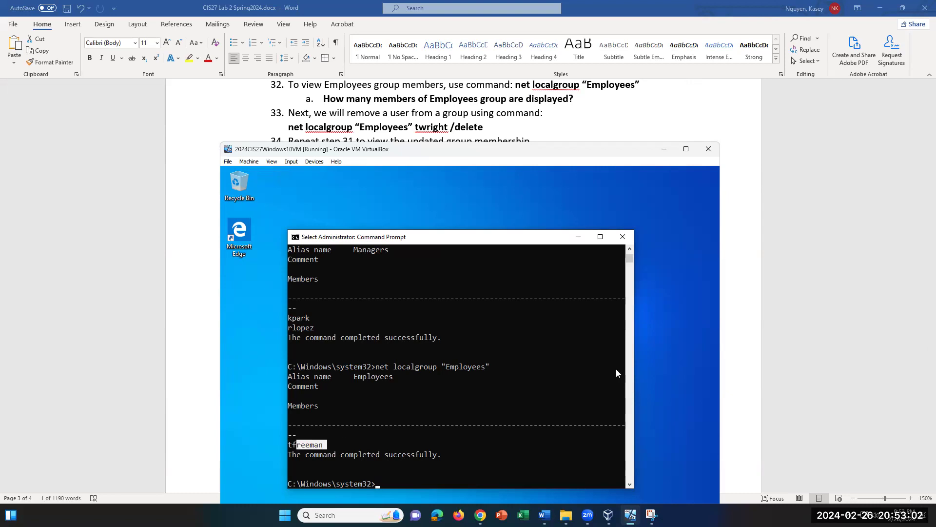
scroll(616, 368, "down", 2)
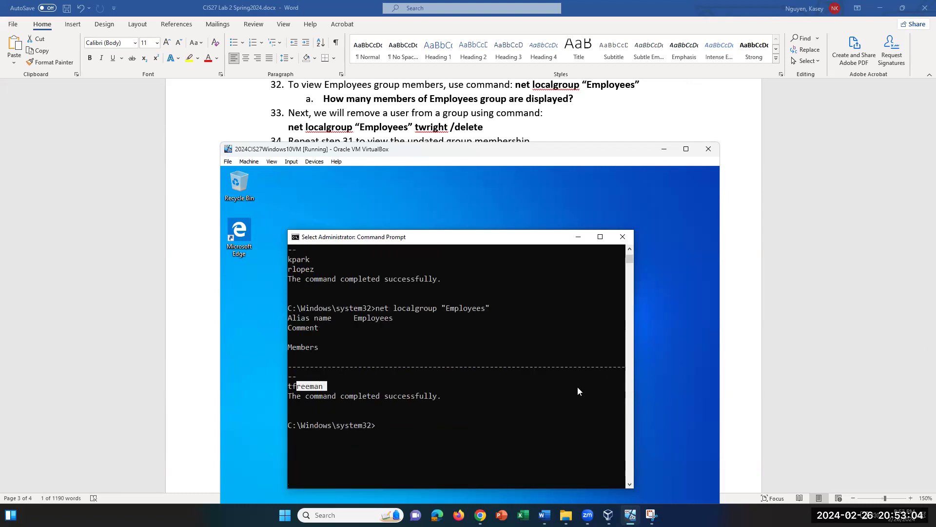
Step: Clear the console selection and start typing a new net localgroup command
left_click(381, 429)
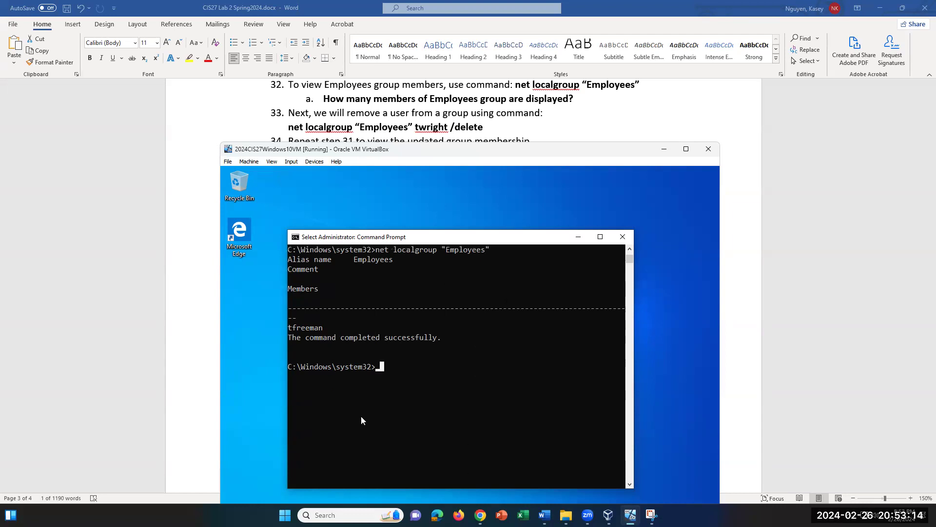
type("ne")
key("BackSpace")
key("BackSpace")
type("net")
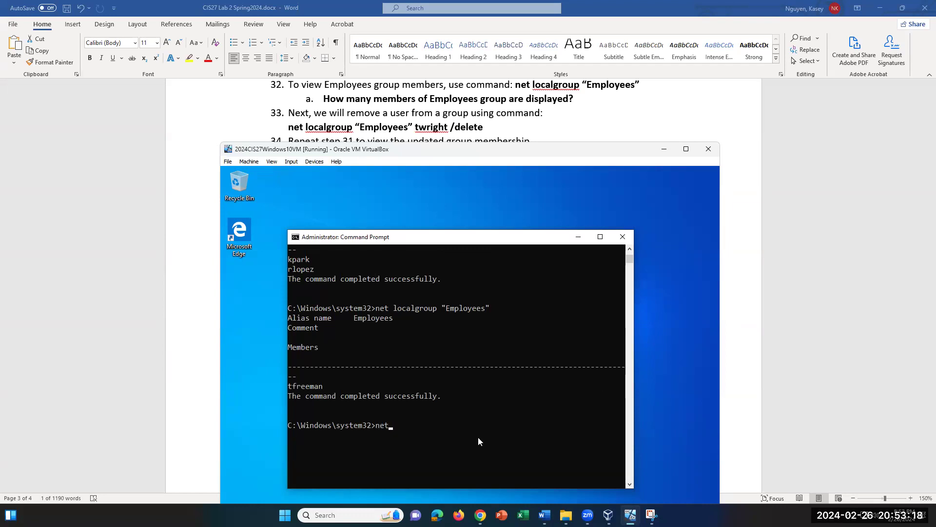
type(" localgroup")
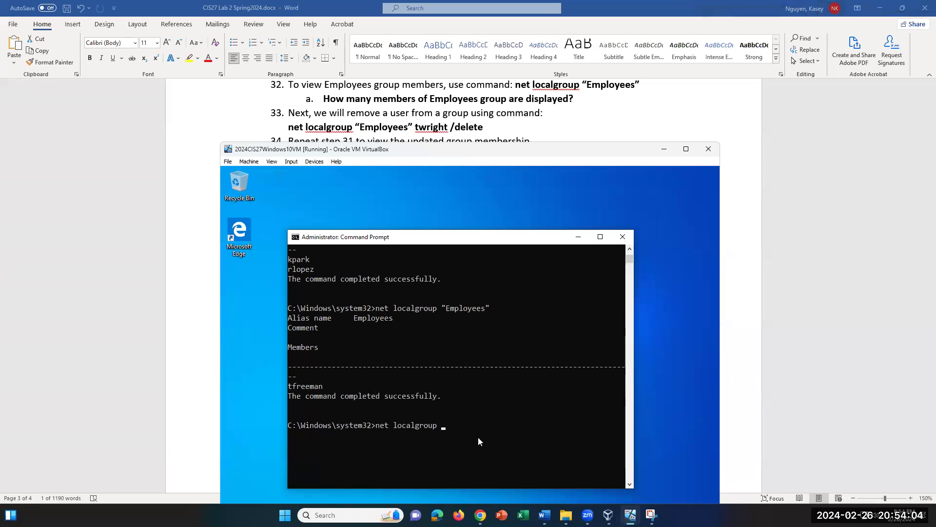
type("s")
key("BackSpace")
key("BackSpace")
key("BackSpace")
type("p")
type(" t")
key("BackSpace")
key("BackSpace")
key("Return")
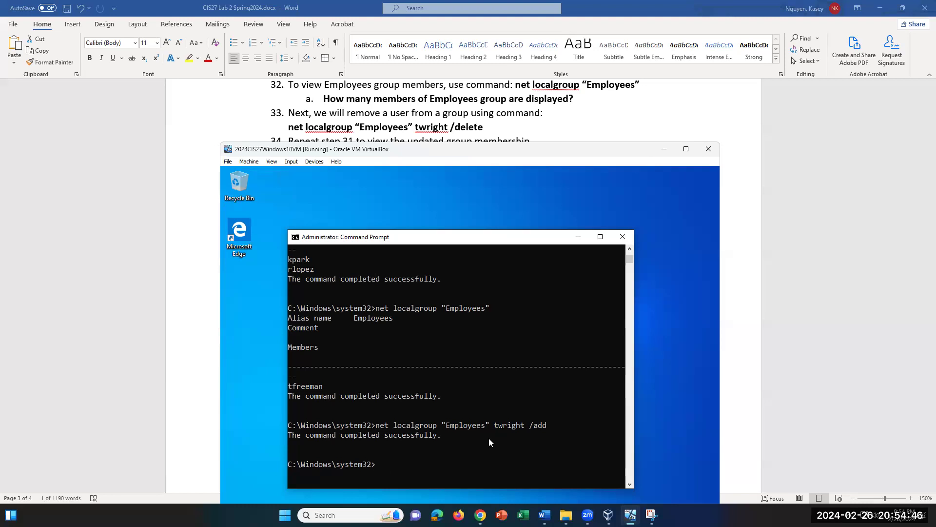
type("net")
type(" local")
type("group ")
type("\"Rem")
key("BackSpace")
key("BackSpace")
key("BackSpace")
type("e")
key("BackSpace")
type("Emploee")
key("BackSpace")
key("BackSpace")
type("yees\"")
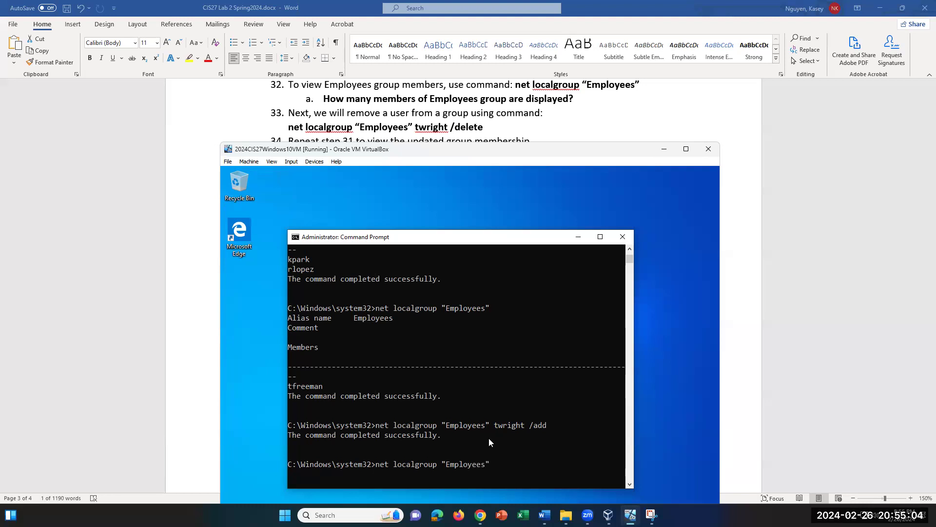
type("te")
key("Return")
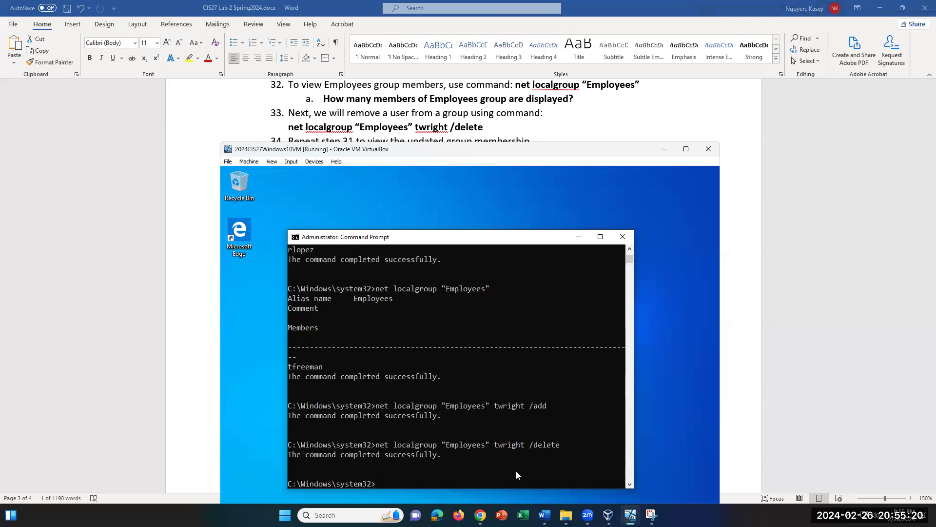
key("Up")
key("Up")
key("Up")
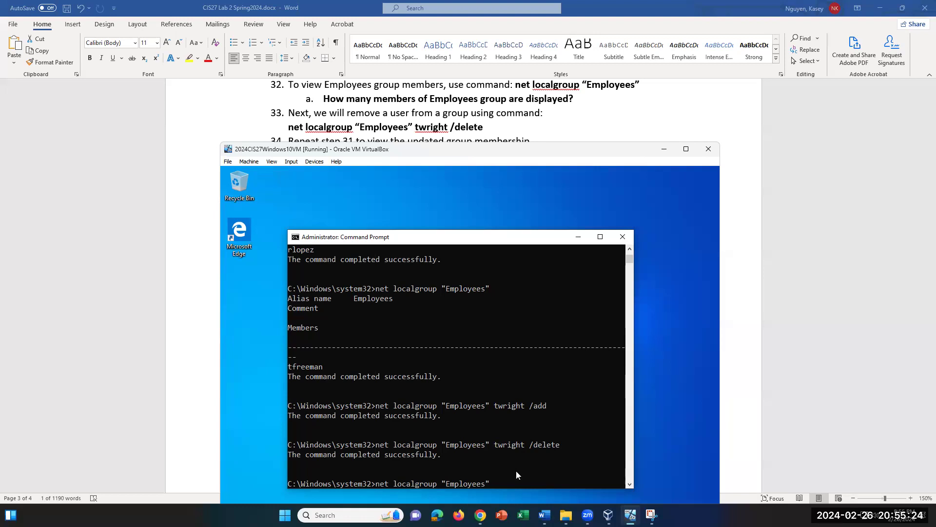
key("Return")
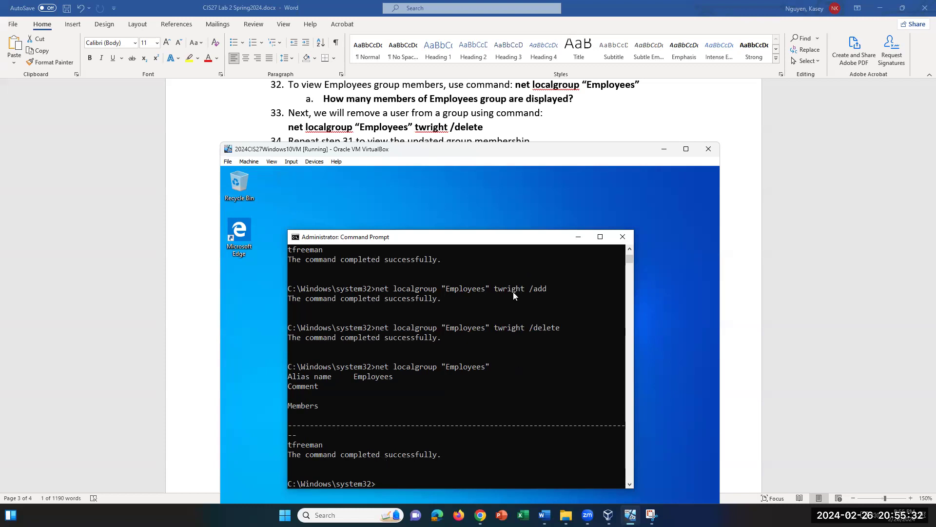
Step: Close the Command Prompt window inside the VM
scroll(371, 105, "down", 5)
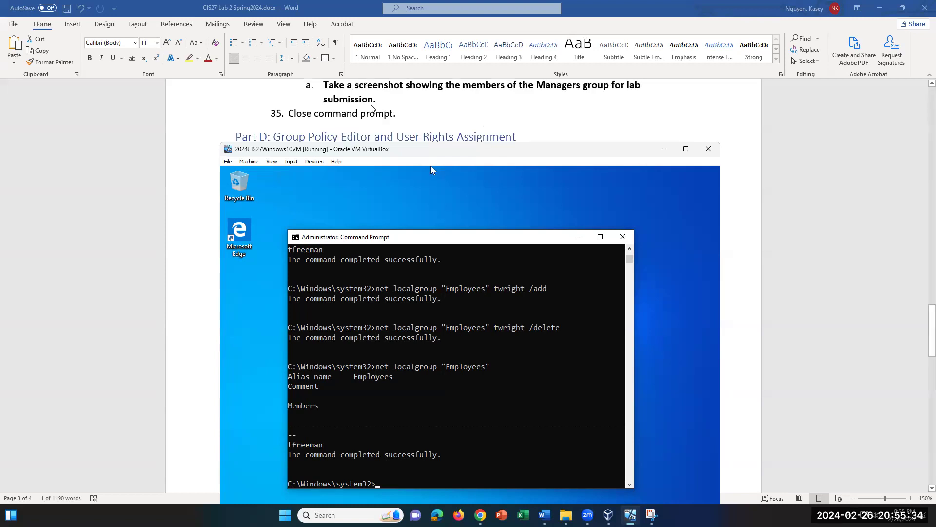
scroll(371, 106, "down", 3)
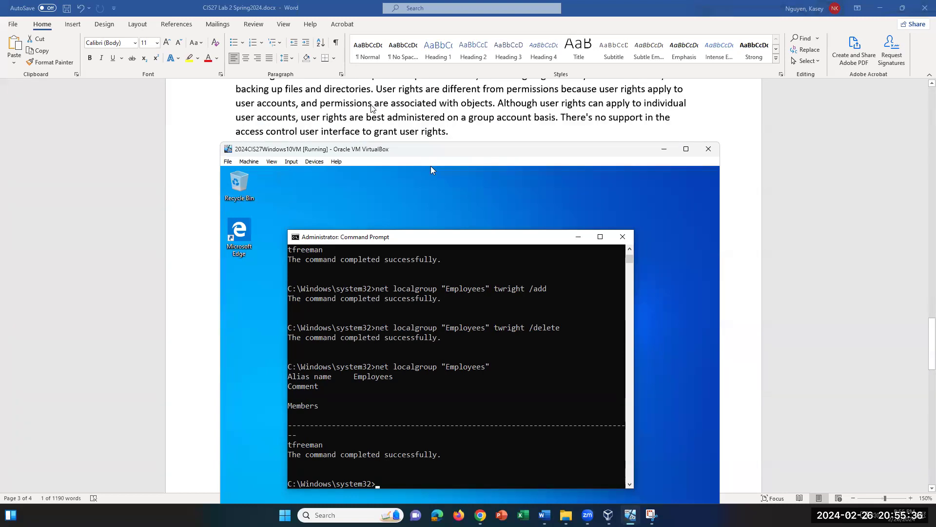
scroll(372, 107, "up", 4)
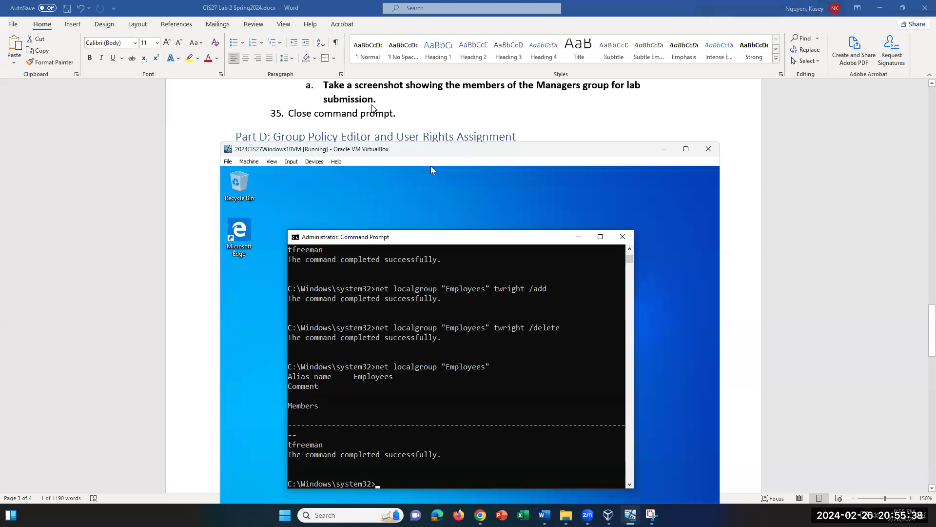
scroll(372, 107, "up", 2)
scroll(372, 107, "down", 2)
left_click(622, 236)
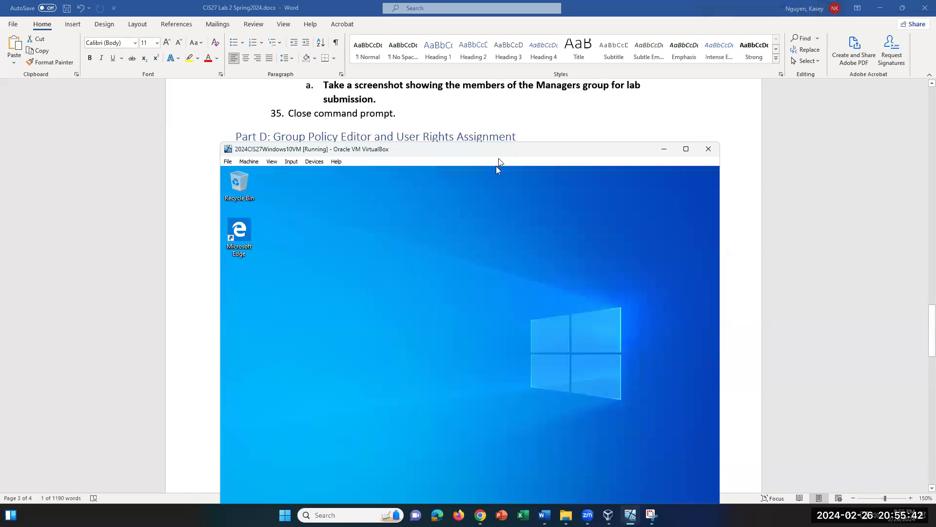
Step: Reposition the VirtualBox window so the guest's whole taskbar is visible
left_click_drag(496, 150, 492, 187)
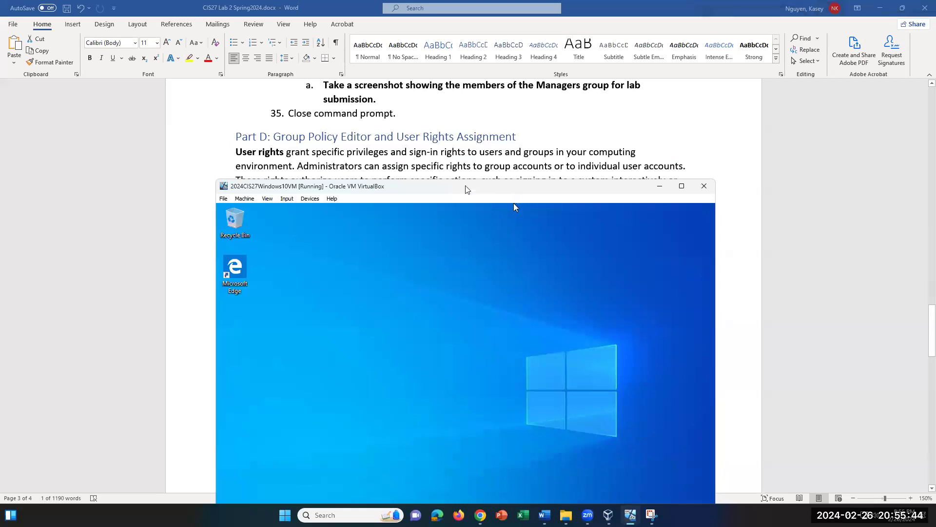
scroll(372, 161, "down", 1)
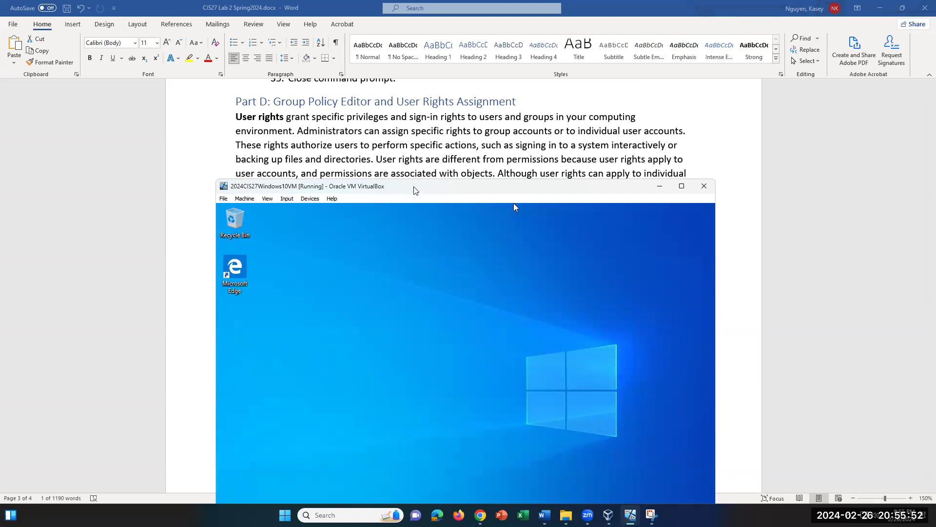
left_click_drag(415, 190, 405, 173)
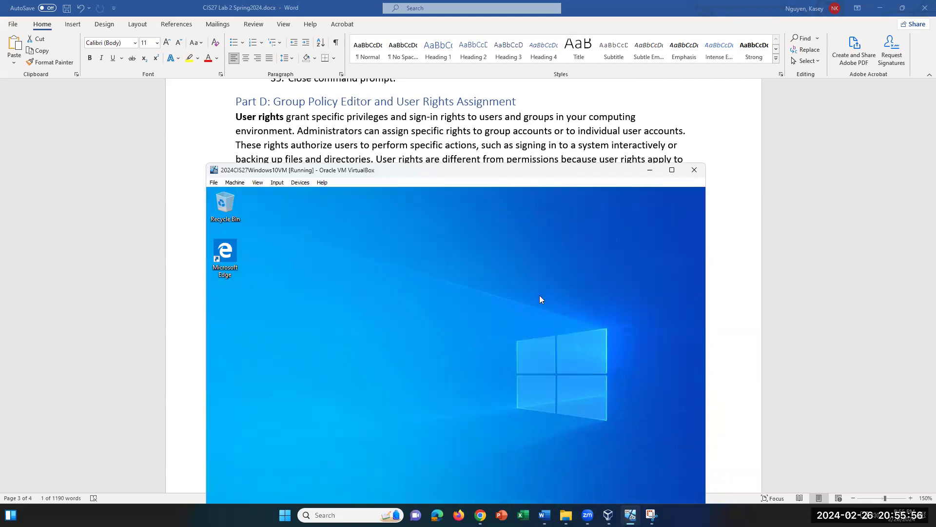
scroll(407, 130, "down", 1)
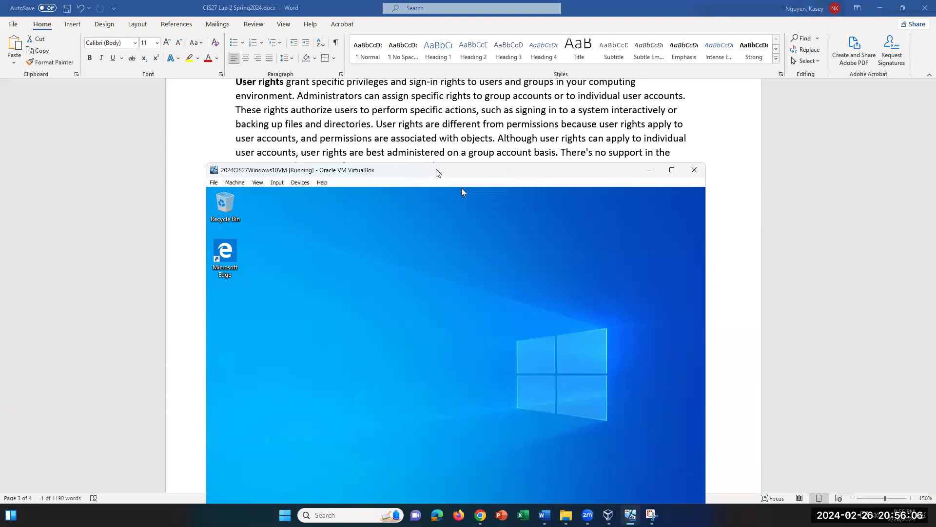
left_click_drag(437, 172, 464, 124)
scroll(374, 117, "down", 5)
scroll(389, 115, "up", 2)
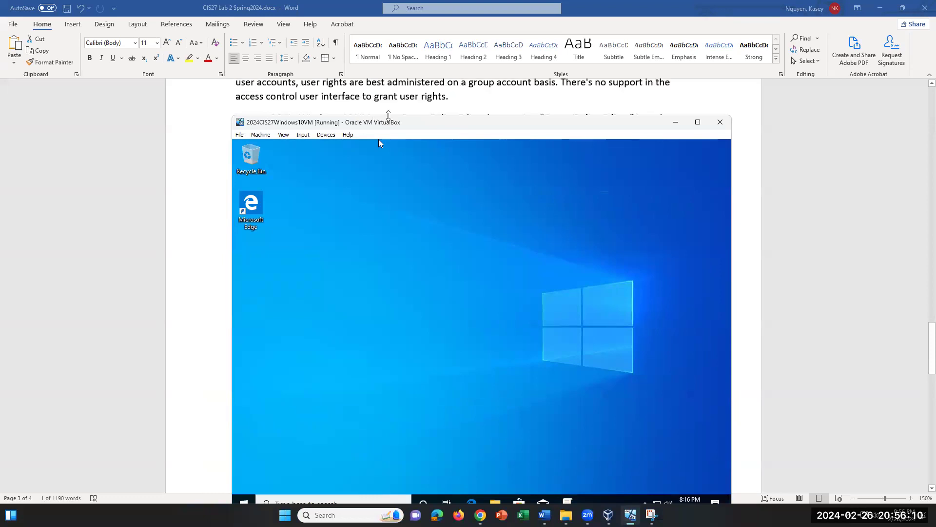
left_click_drag(387, 125, 388, 148)
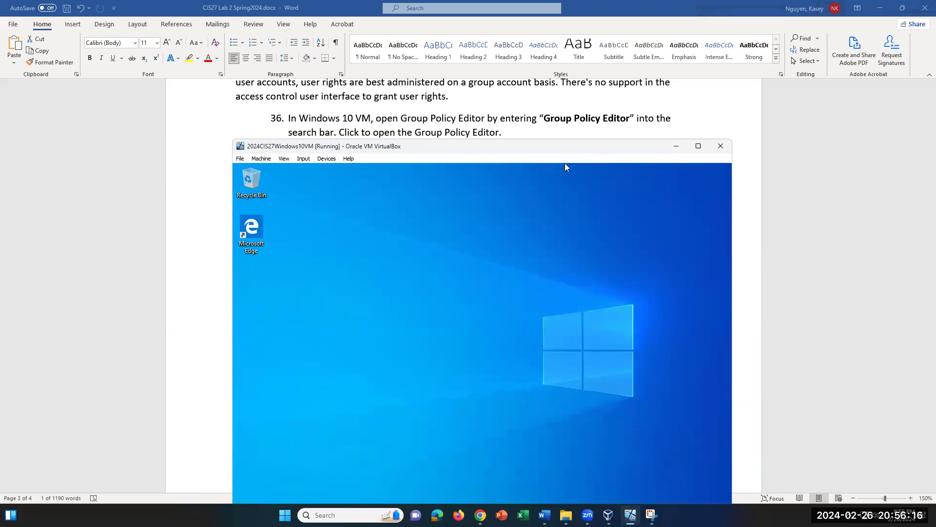
left_click_drag(561, 147, 742, 156)
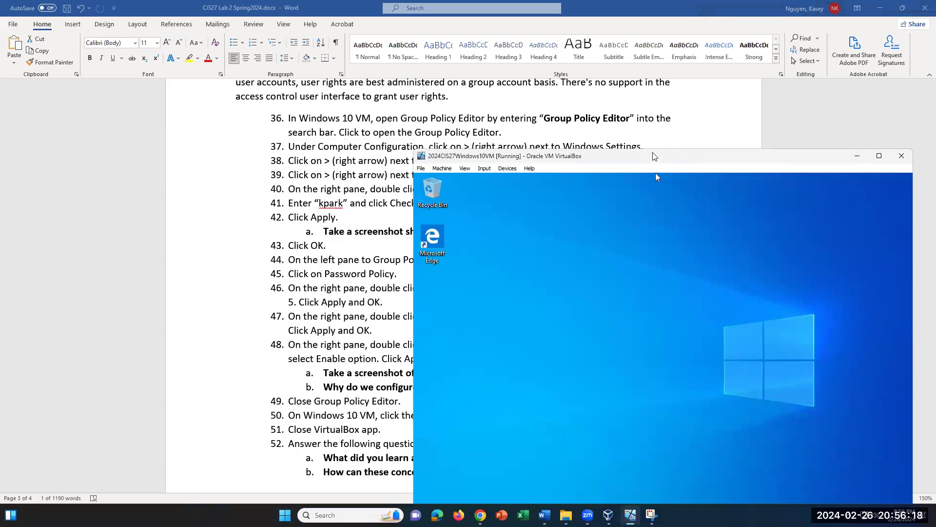
left_click_drag(653, 154, 609, 75)
Step: Search 'group' and launch Edit group policy, selecting Computer Configuration
left_click(574, 460)
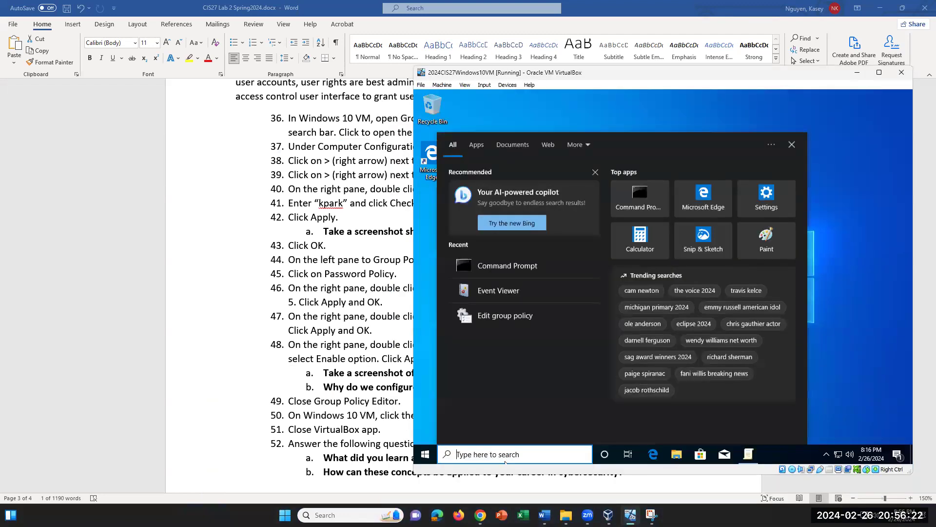
type("group")
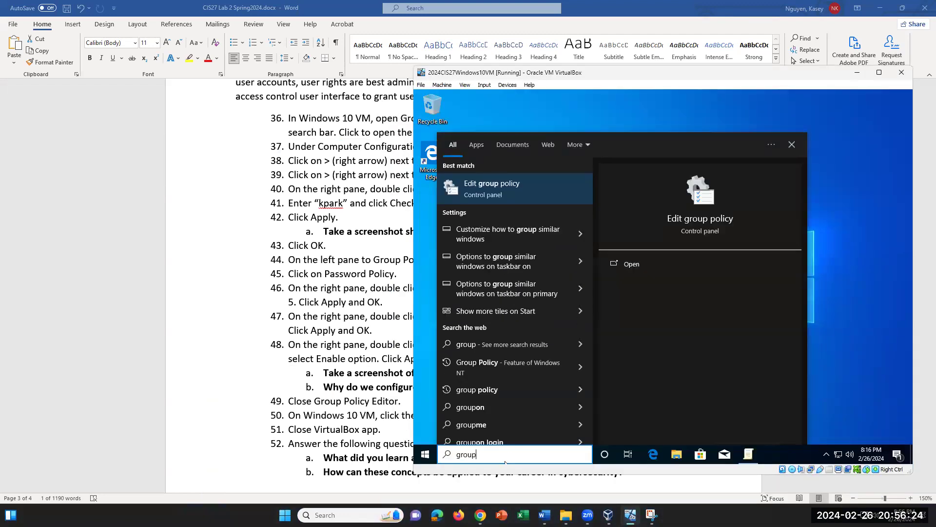
left_click(505, 188)
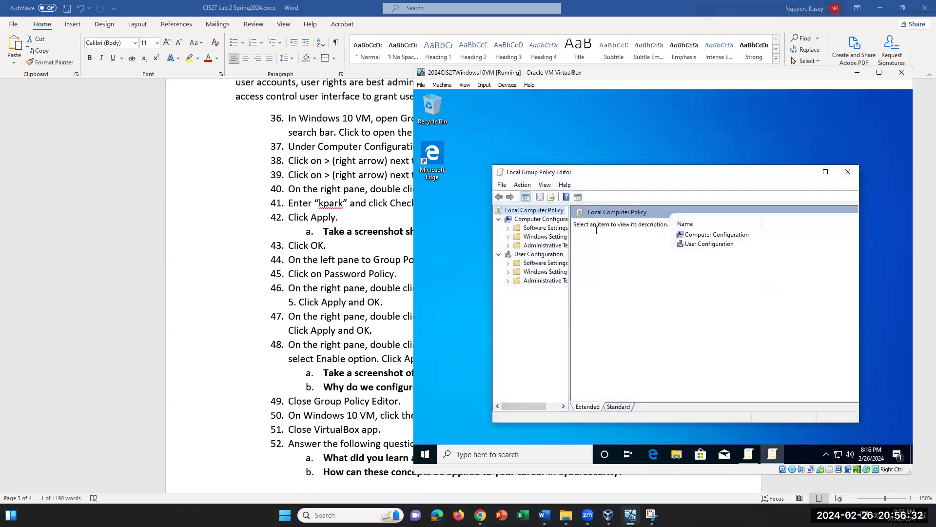
left_click_drag(571, 255, 603, 249)
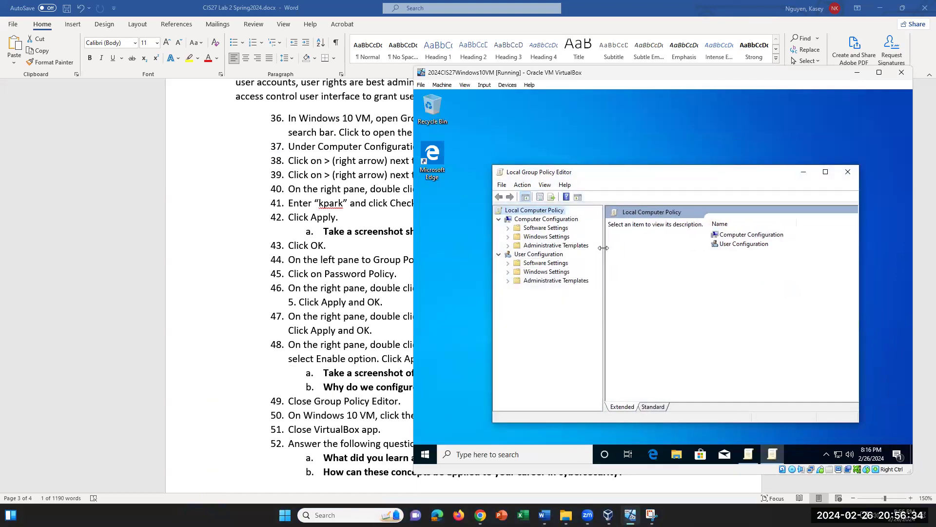
left_click(545, 220)
left_click(541, 254)
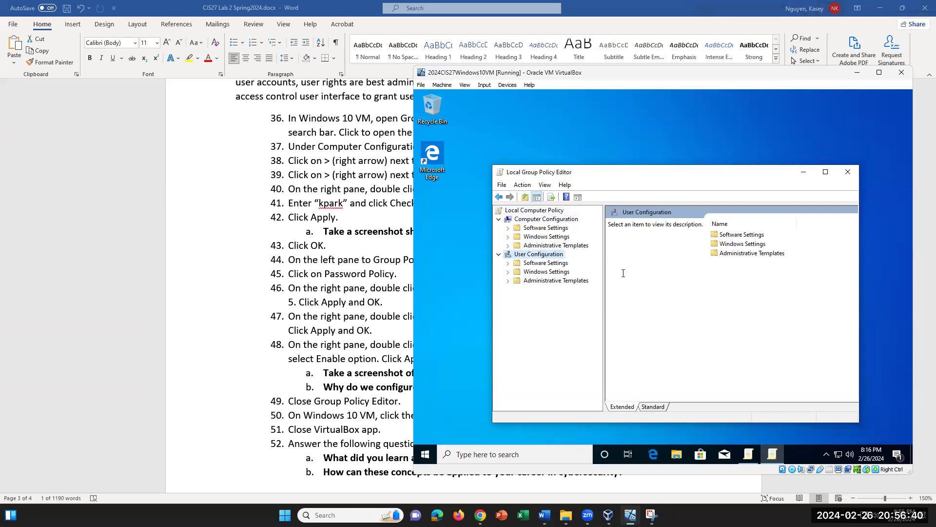
left_click(535, 220)
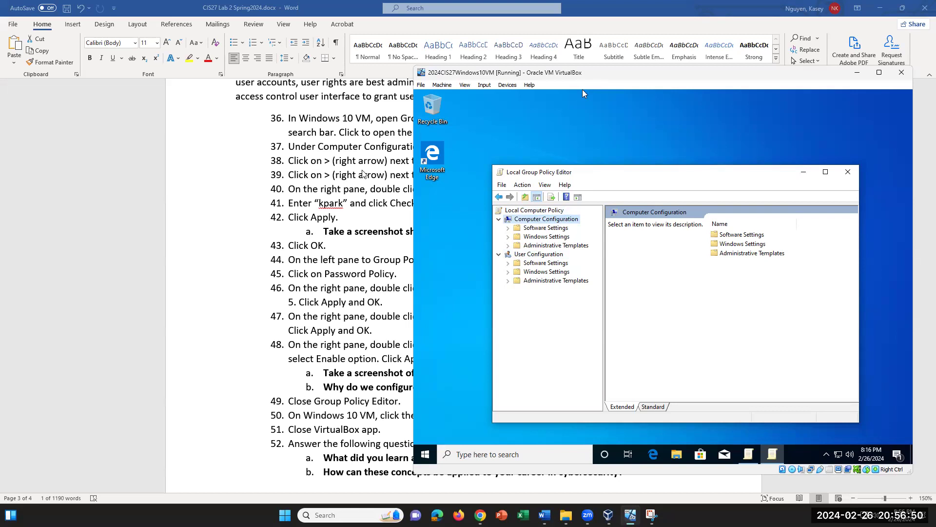
Step: Expand Windows Settings > Security Settings > Local Policies under Computer Configuration
left_click_drag(585, 78, 517, 166)
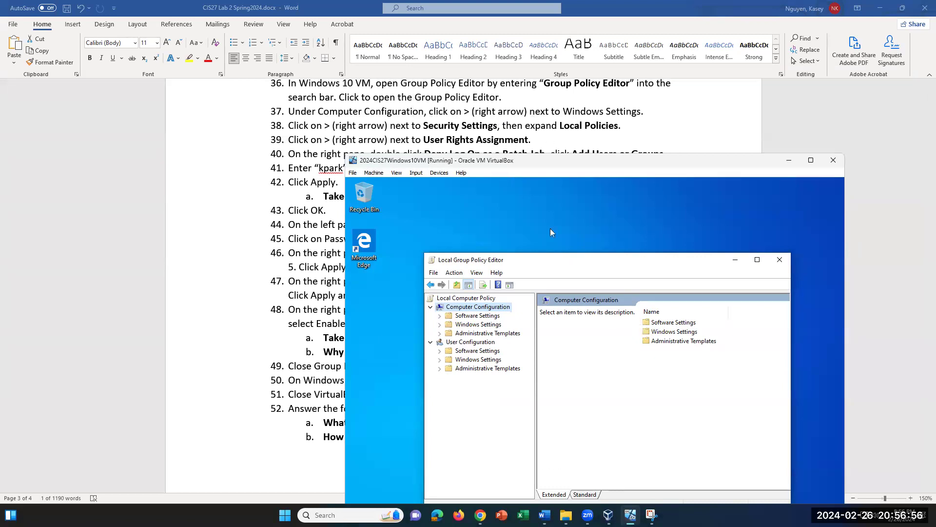
left_click(440, 324)
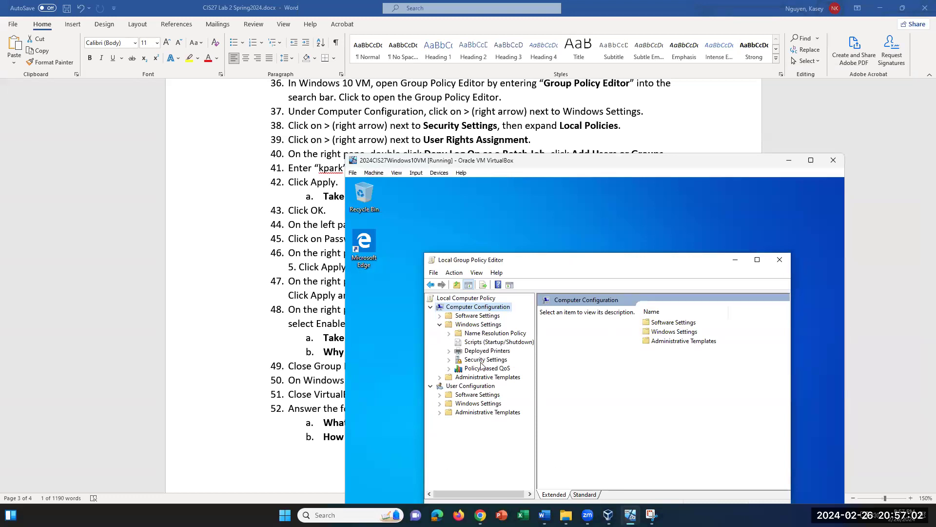
left_click(450, 361)
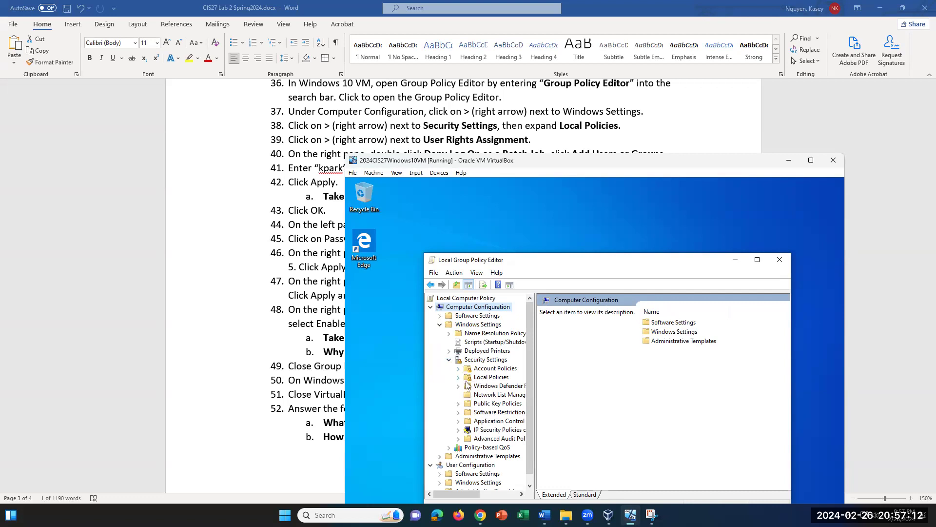
left_click(459, 377)
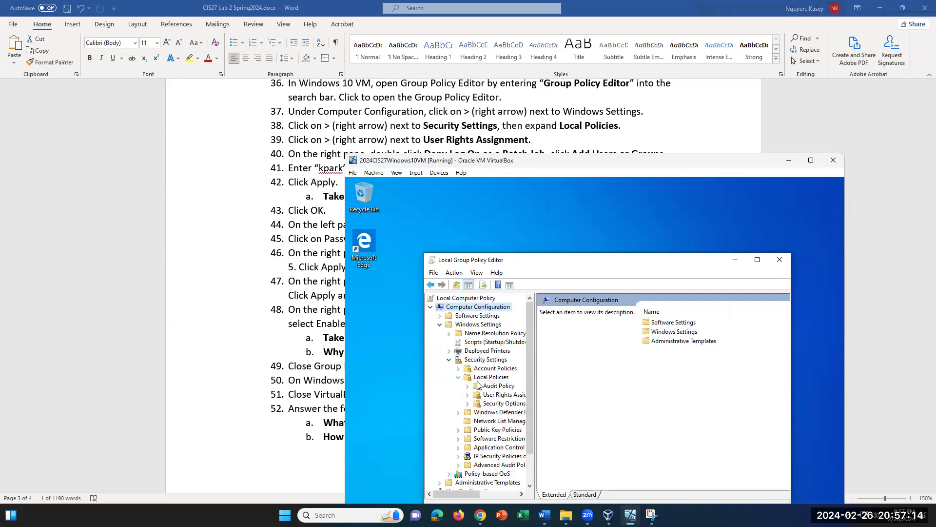
left_click_drag(534, 381, 577, 380)
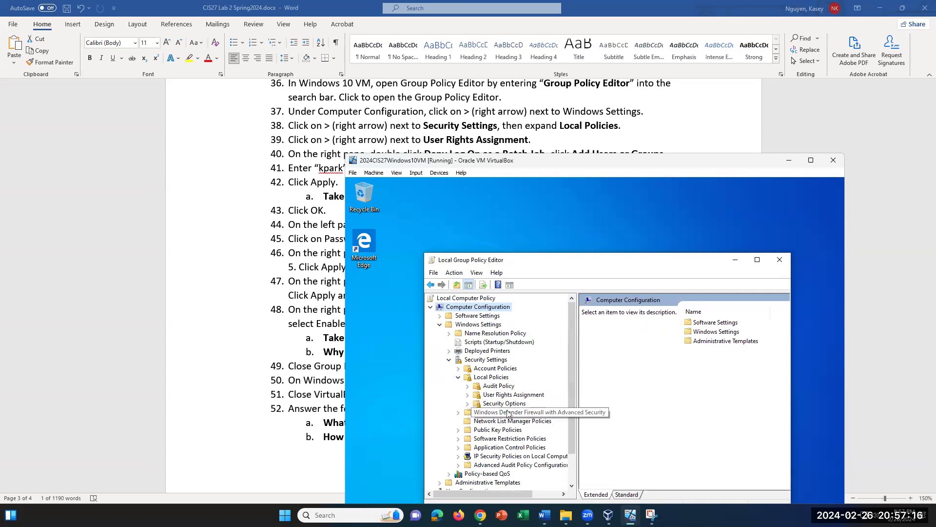
left_click(480, 396)
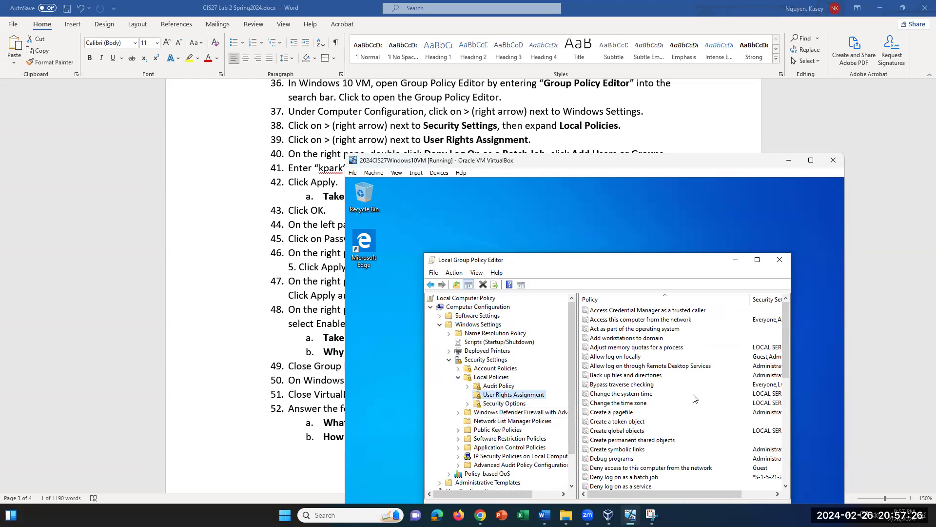
scroll(705, 405, "down", 1)
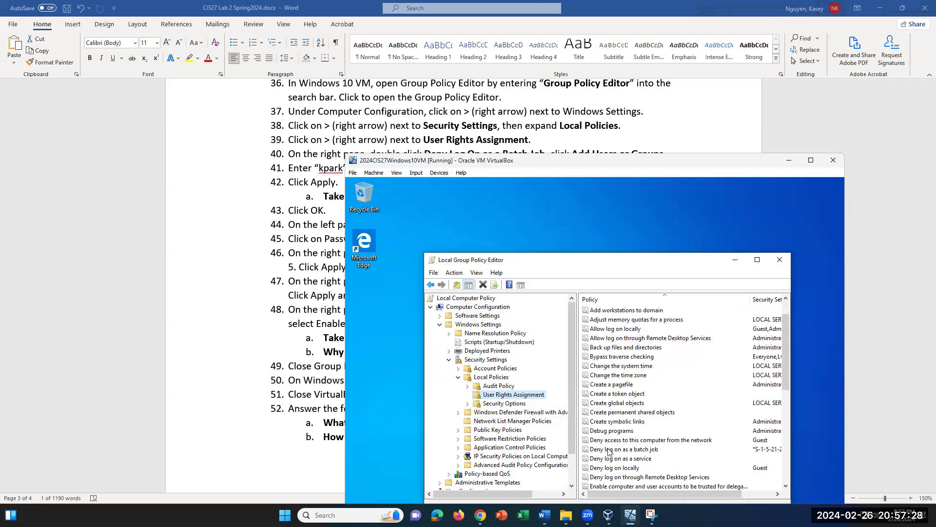
scroll(504, 122, "down", 1)
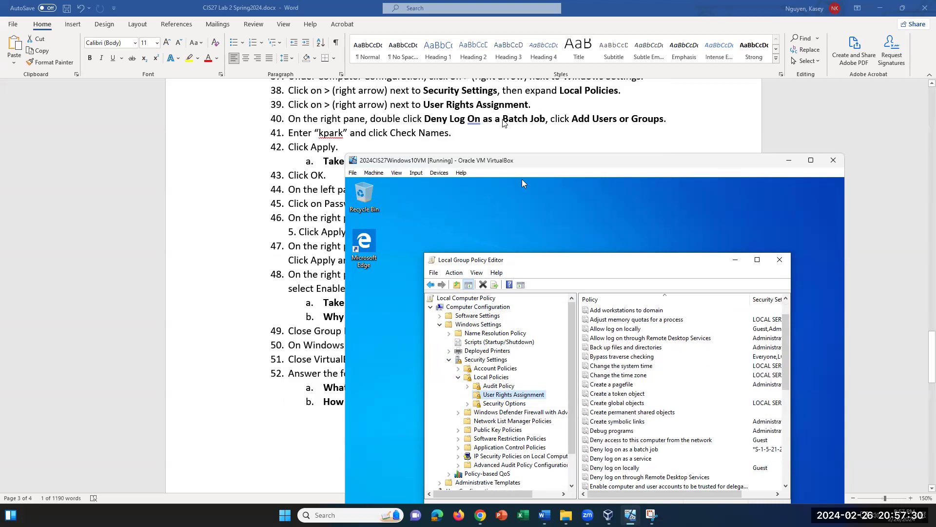
scroll(504, 122, "up", 1)
scroll(504, 122, "down", 1)
left_click(625, 449)
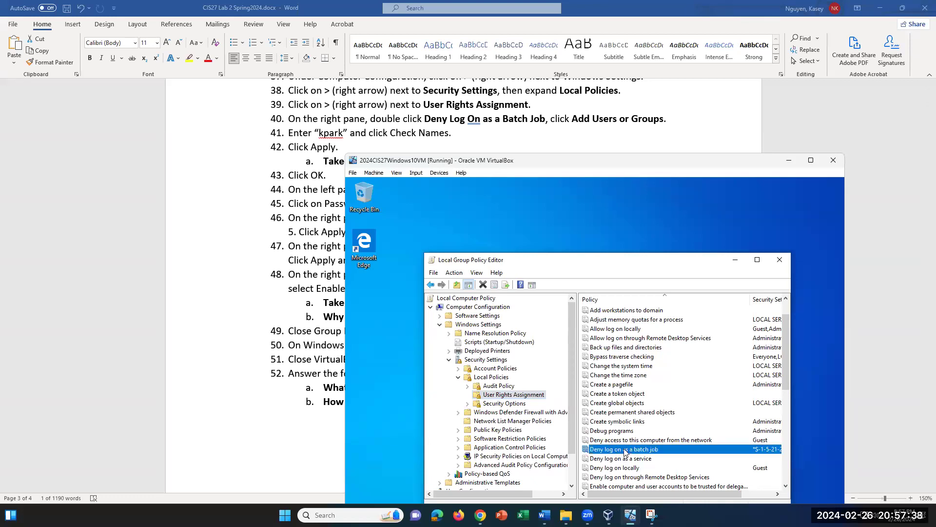
right_click(625, 452)
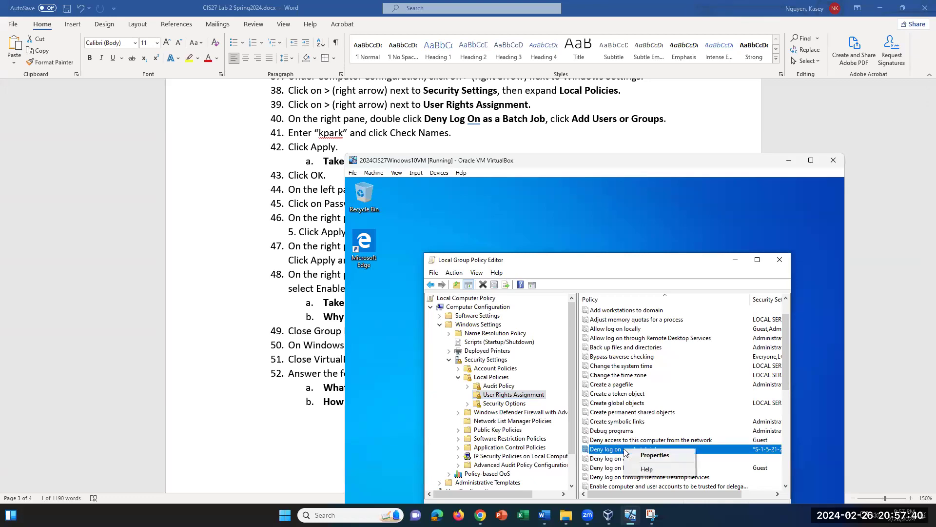
left_click(650, 457)
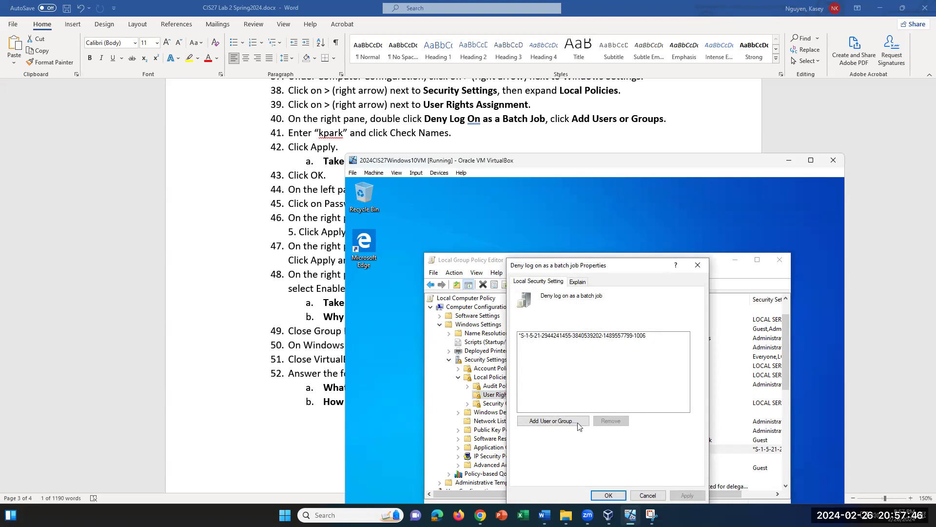
left_click(555, 423)
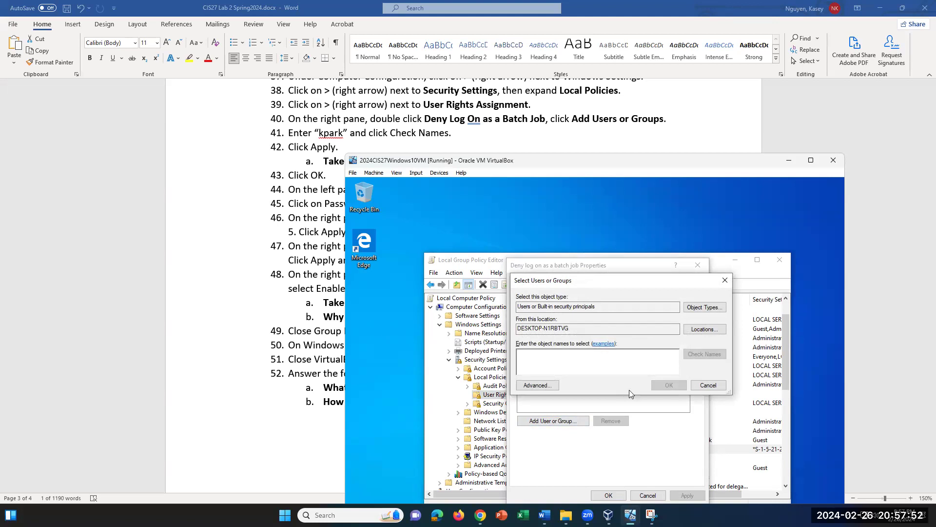
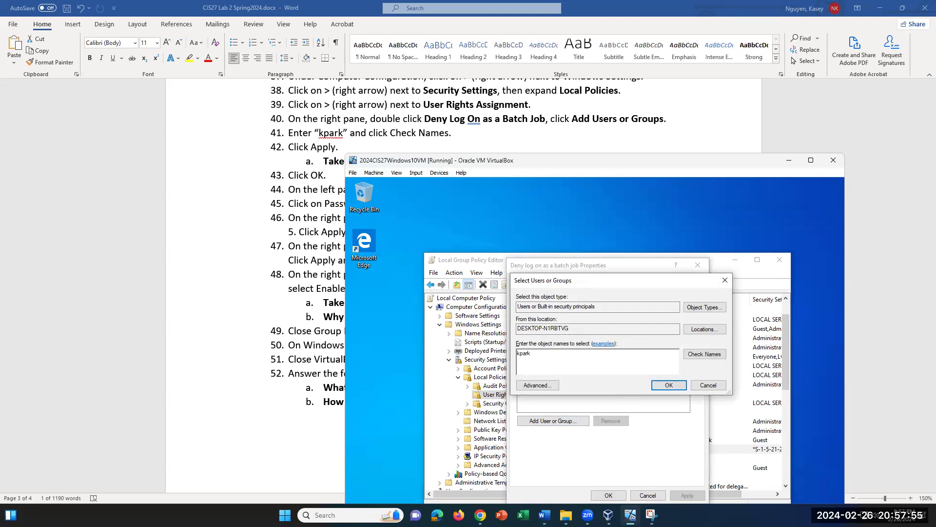
key("Return")
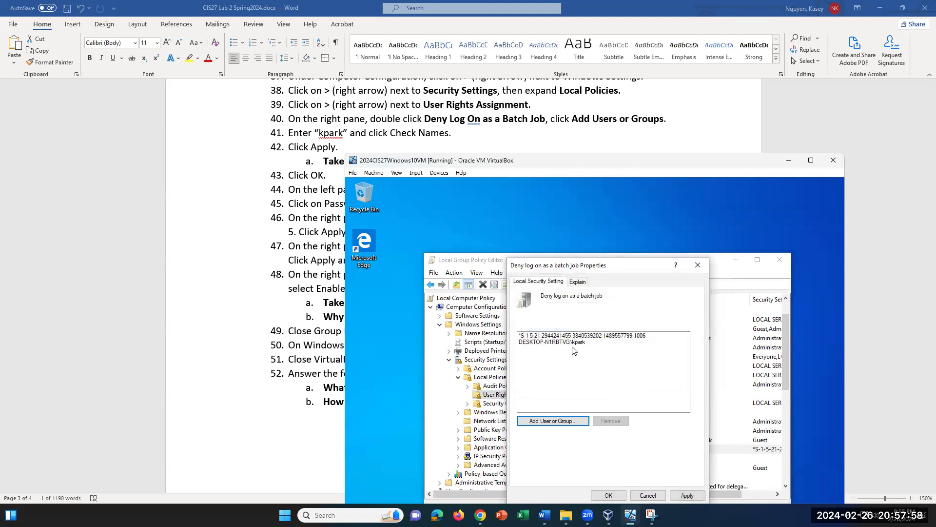
left_click(582, 343)
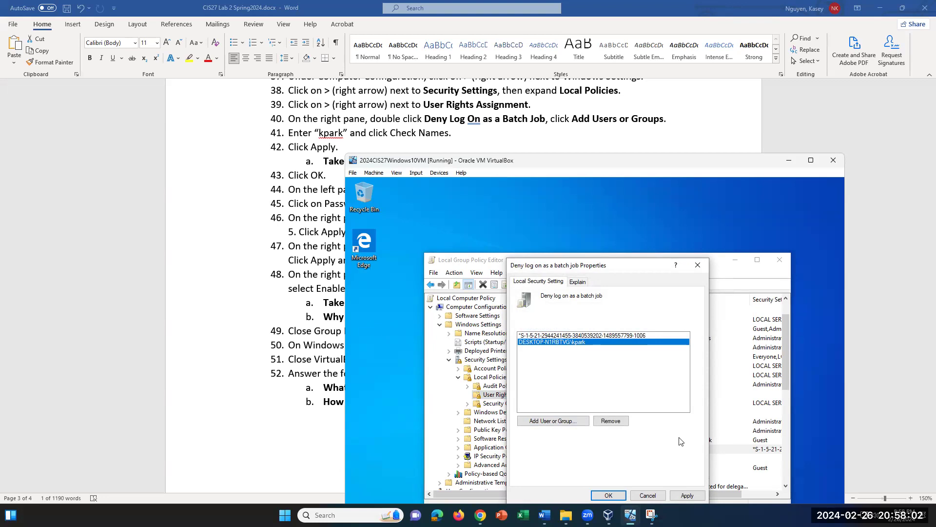
left_click(699, 266)
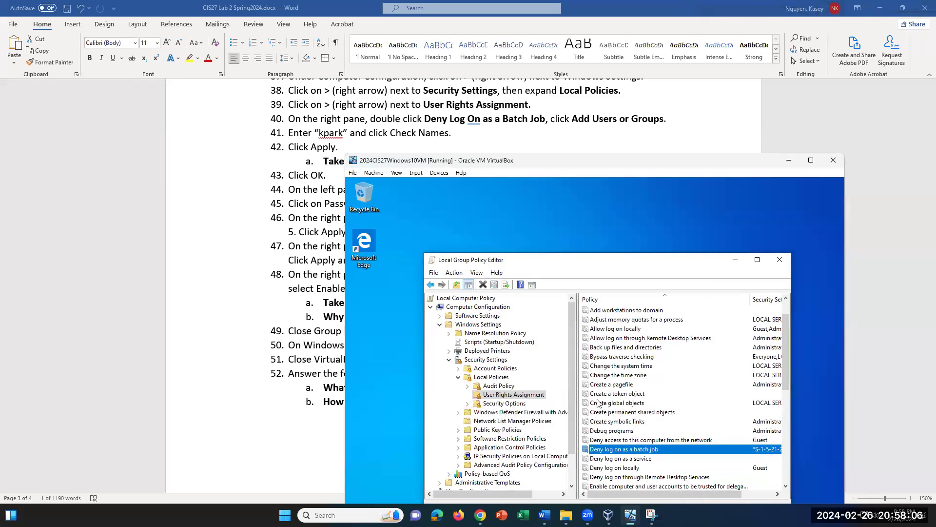
left_click(509, 394)
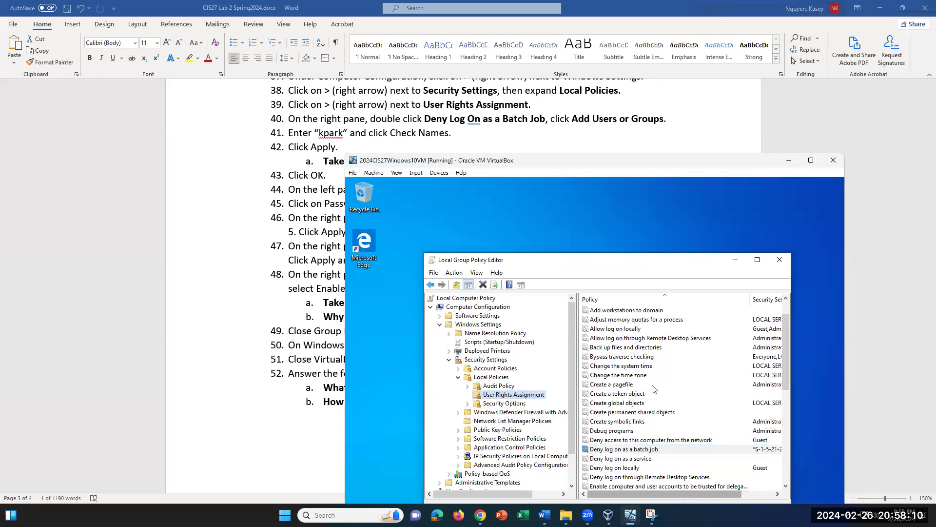
left_click(644, 449)
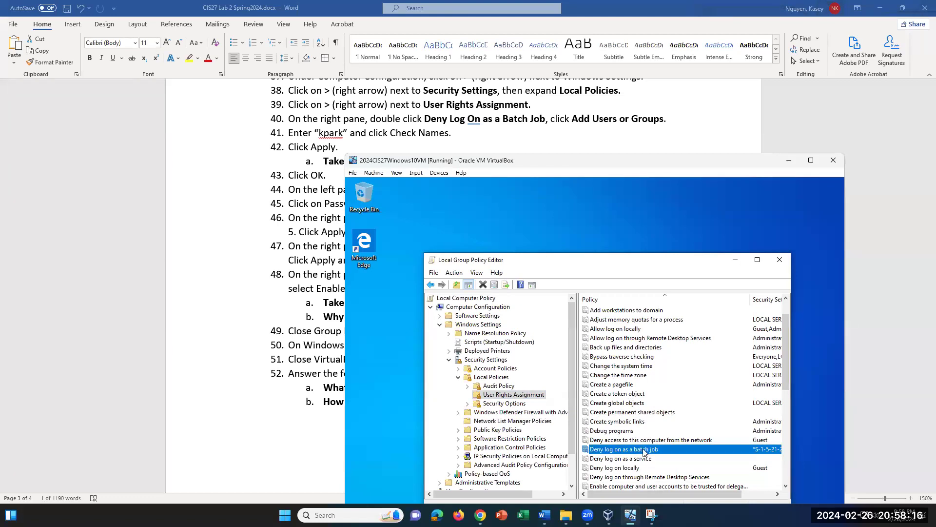
right_click(643, 449)
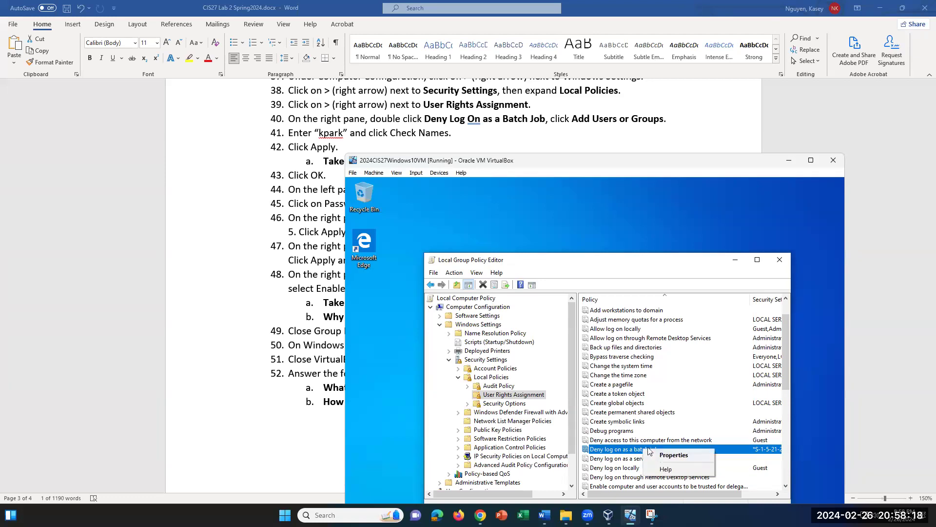
double_click(634, 447)
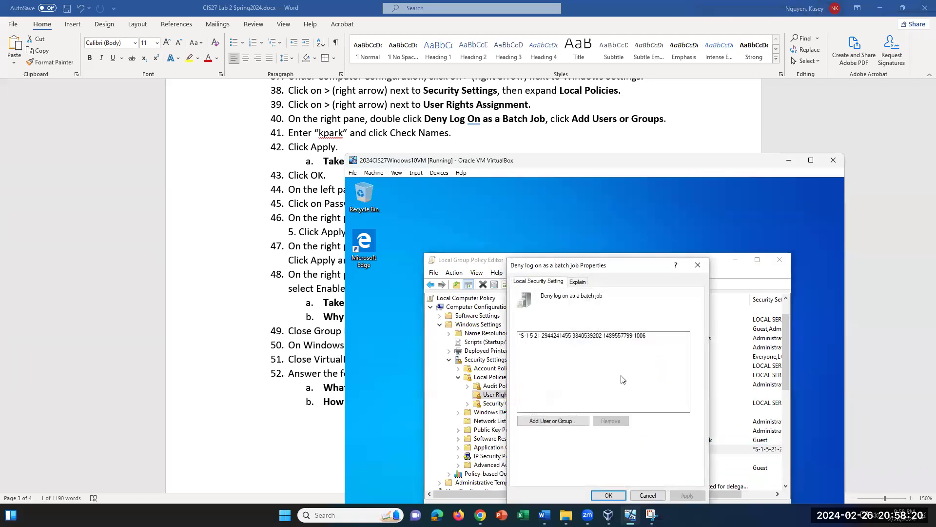
left_click(562, 423)
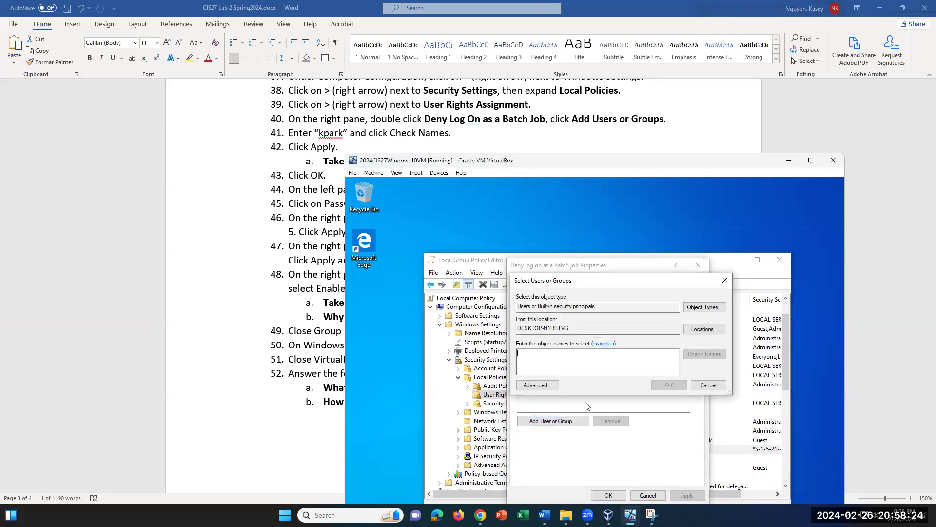
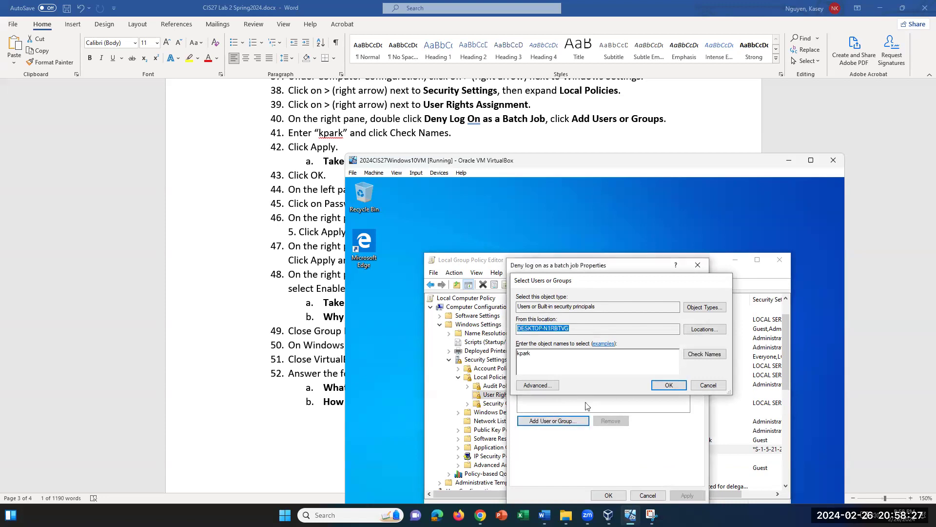
key("Return")
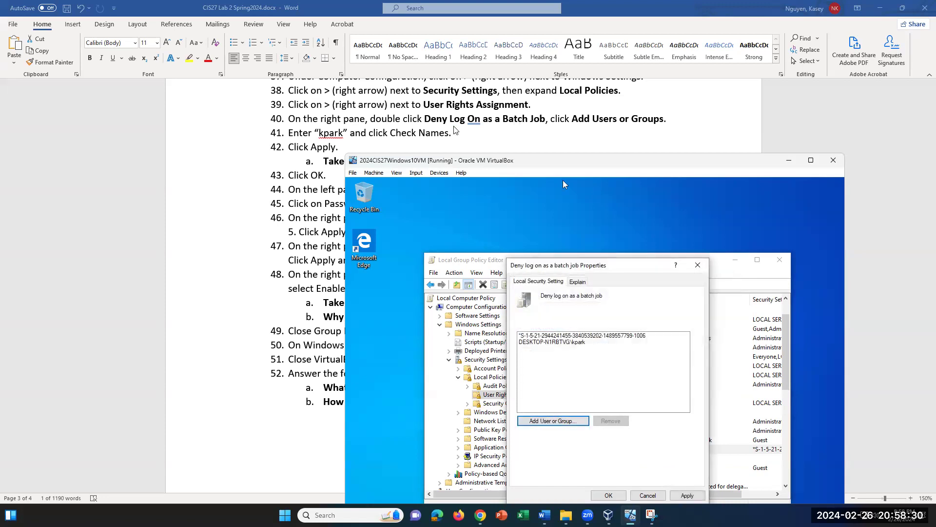
left_click(687, 496)
left_click(608, 496)
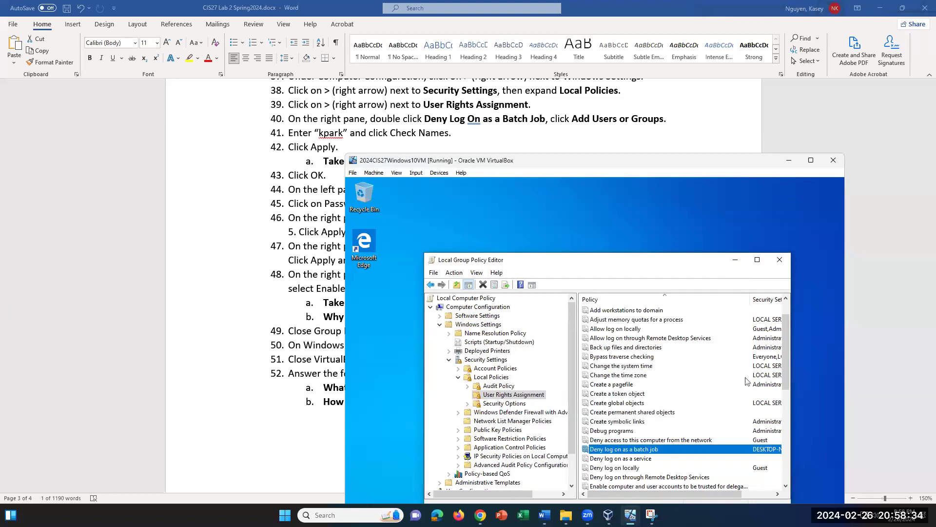
double_click(702, 449)
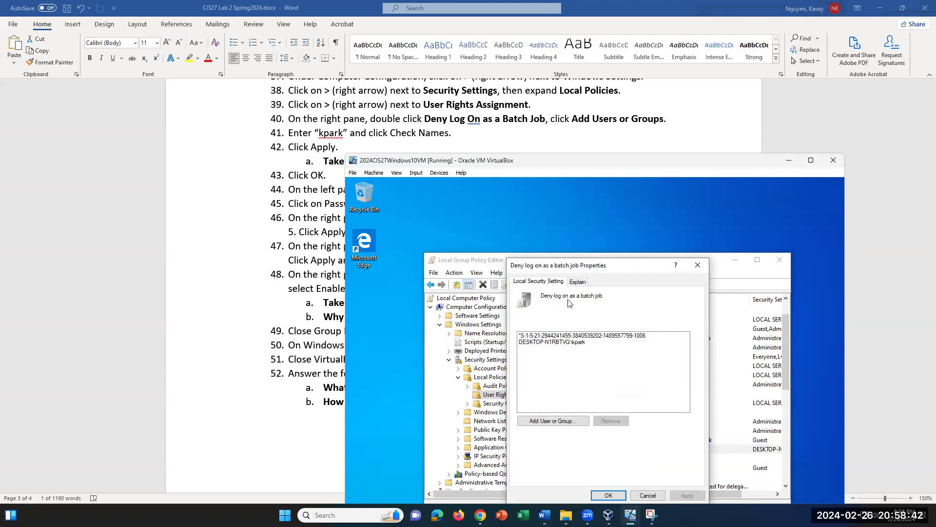
left_click(698, 265)
left_click_drag(702, 493, 734, 493)
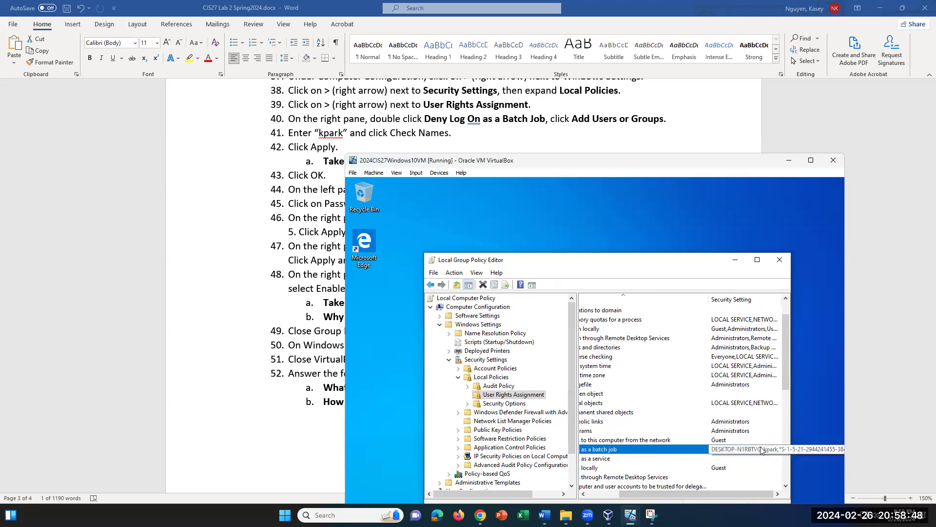
left_click_drag(731, 493, 699, 493)
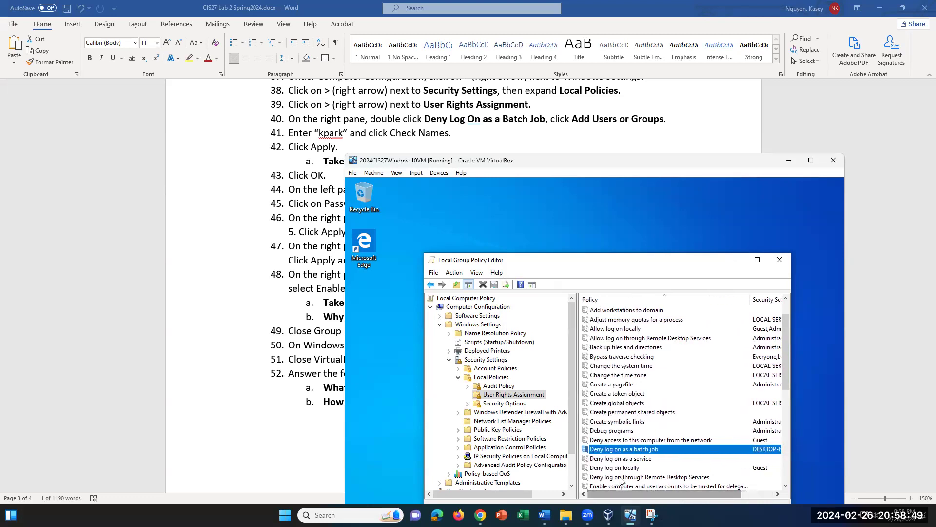
double_click(618, 449)
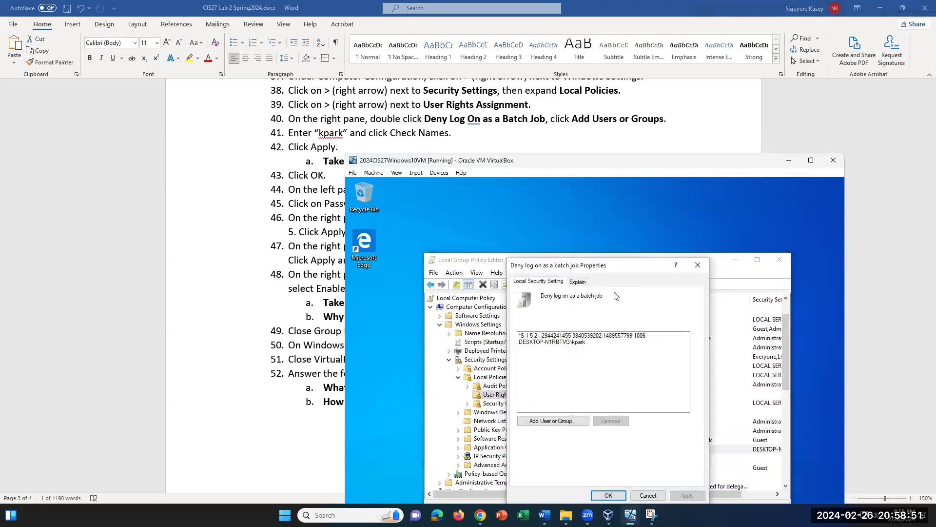
left_click(697, 268)
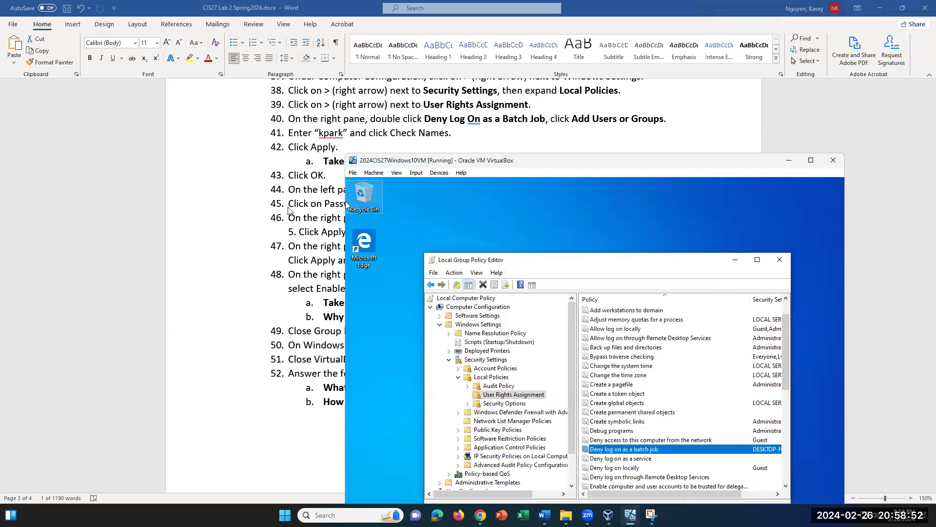
double_click(634, 449)
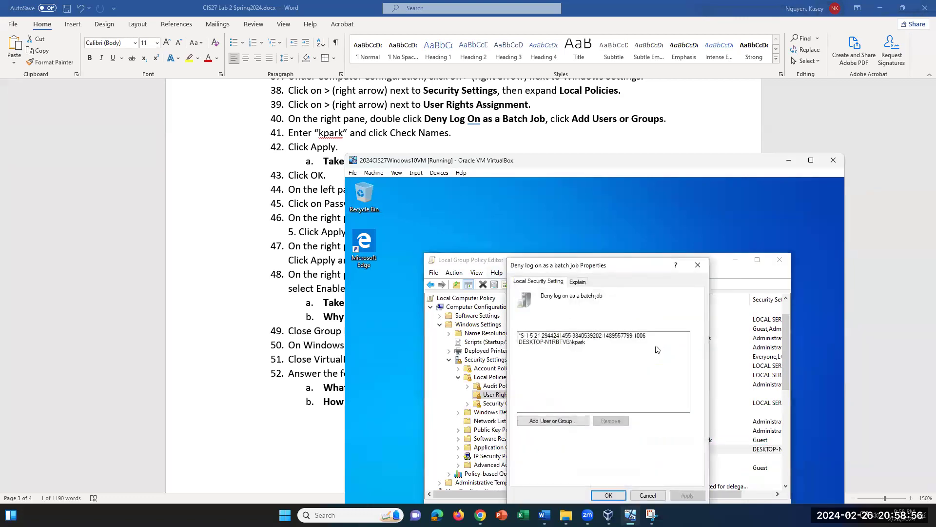
left_click(698, 265)
scroll(299, 242, "down", 1)
scroll(299, 242, "down", 2)
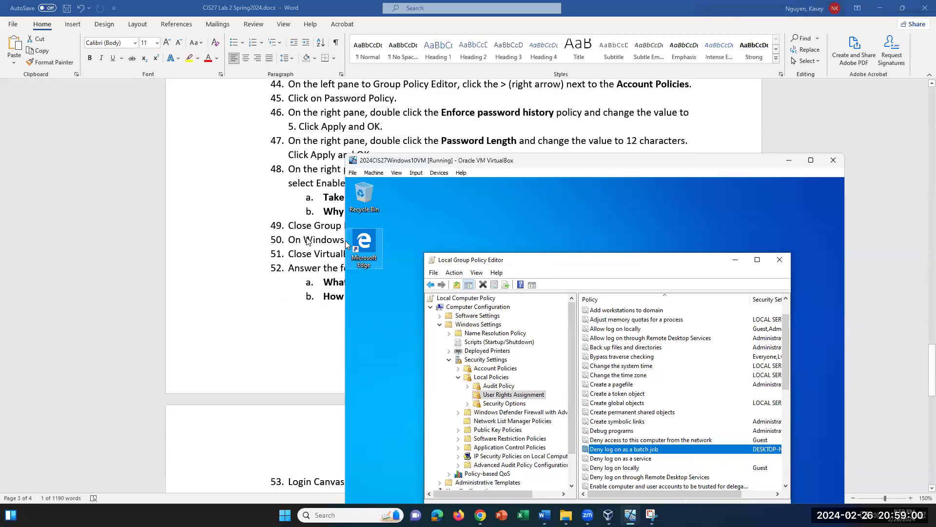
Step: Expand Account Policies, show Password Policy and select Enforce password history
left_click(459, 369)
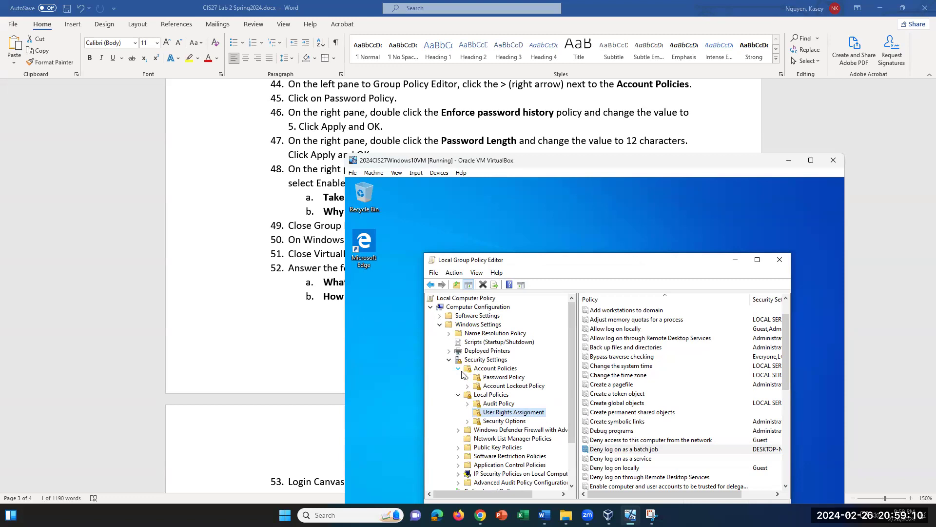
left_click(495, 379)
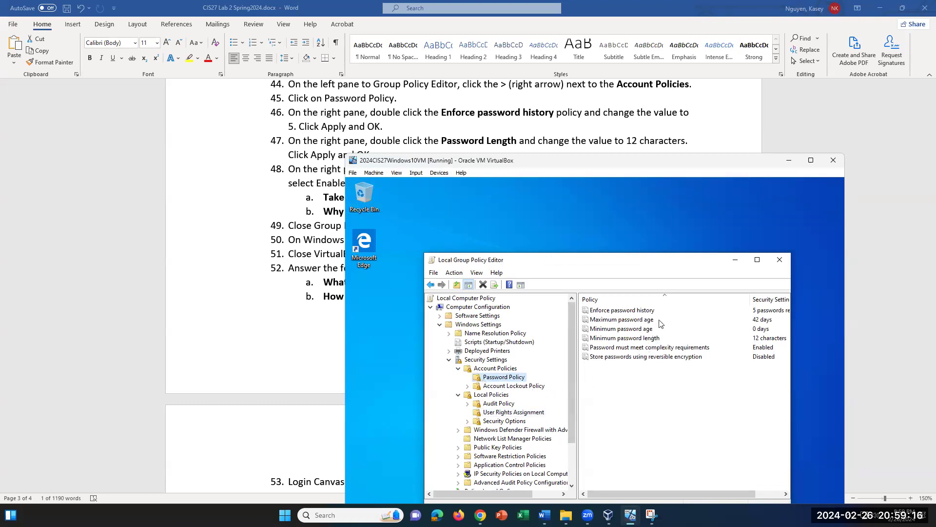
mouse_move(675, 494)
left_mouse_down()
mouse_move(702, 495)
mouse_move(680, 495)
left_mouse_up()
left_click(639, 312)
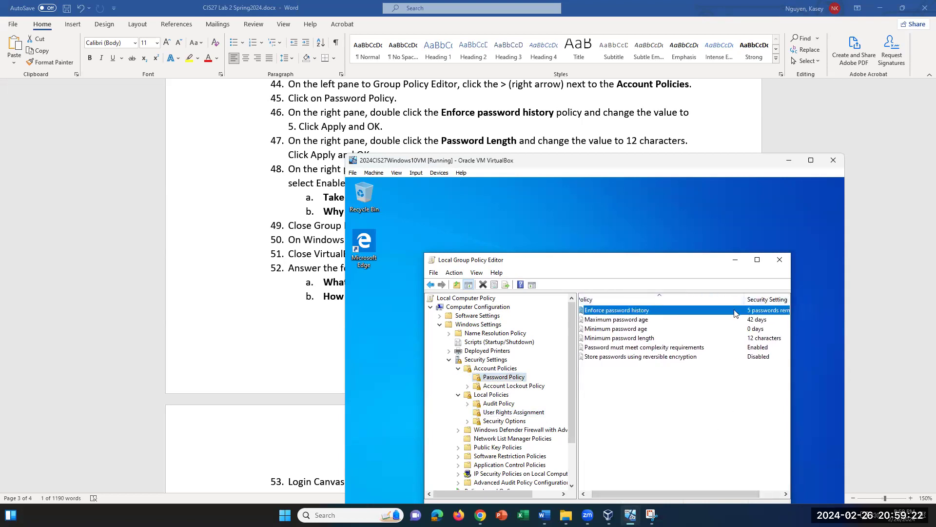
Step: Set Enforce password history to 0 passwords remembered and apply
double_click(735, 313)
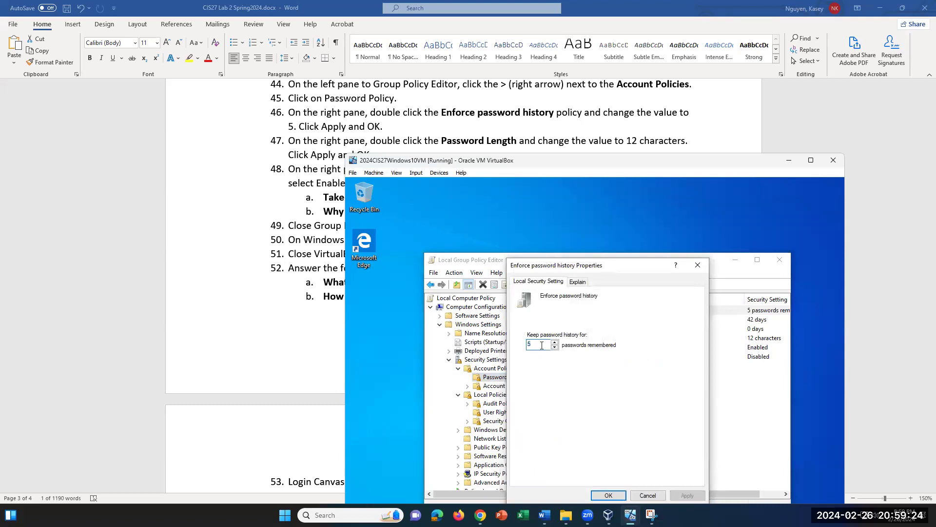
key("BackSpace")
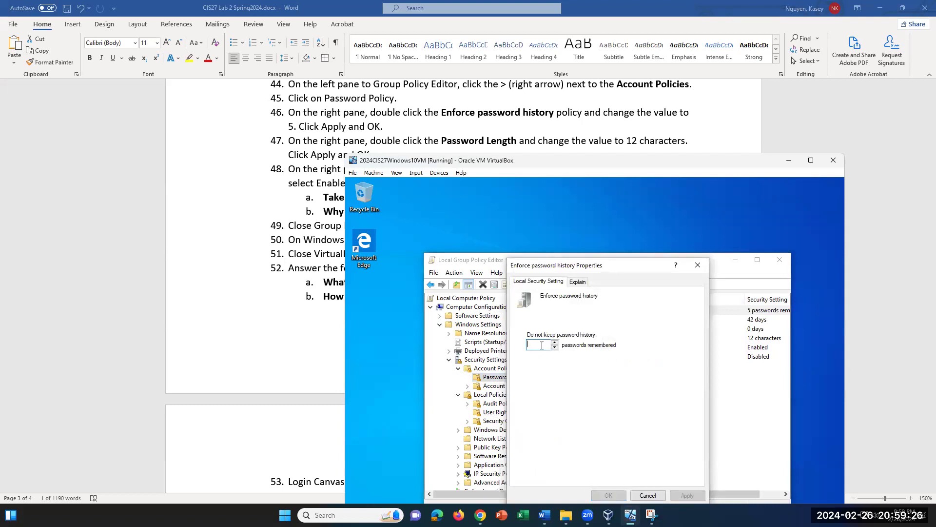
type("0")
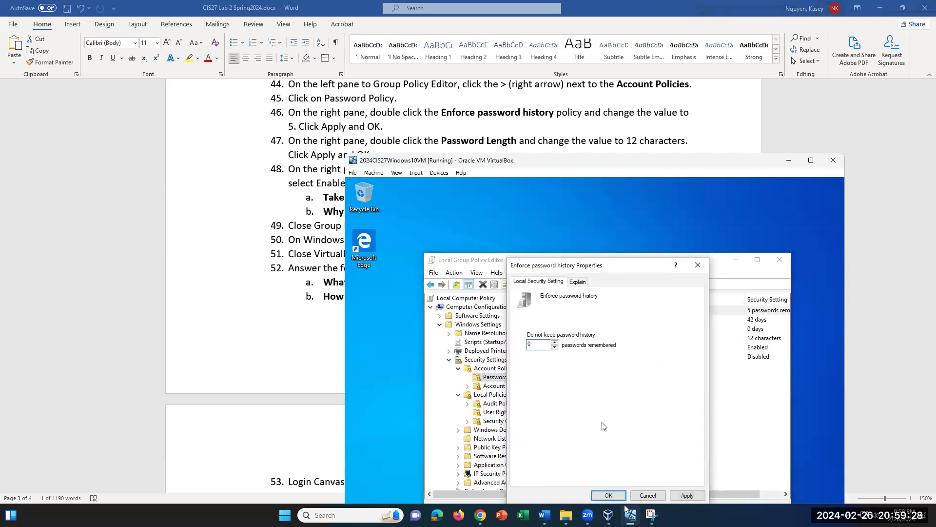
left_click(675, 498)
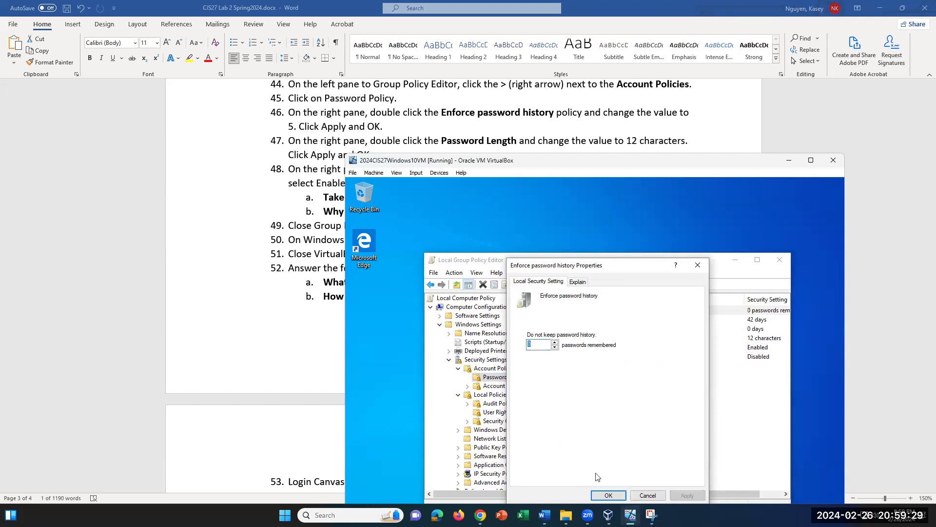
left_click(609, 495)
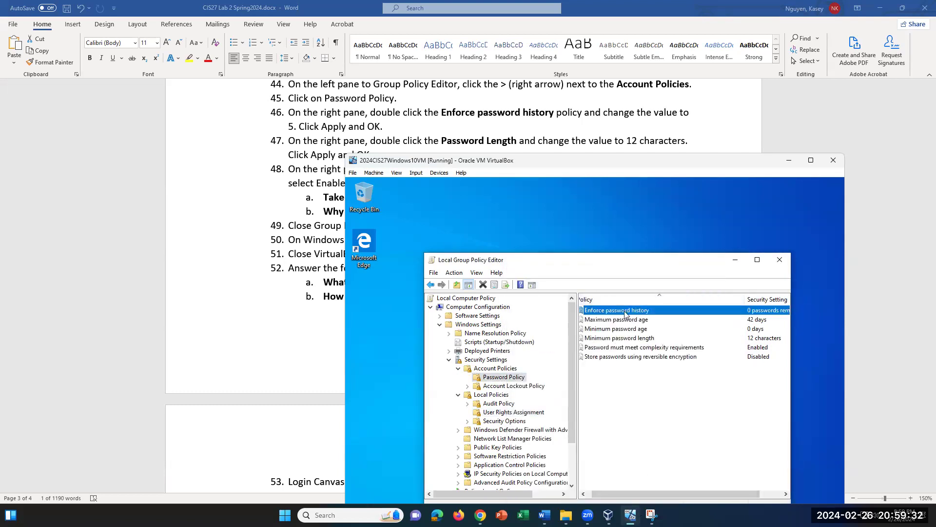
Step: Change Enforce password history to 5 passwords remembered and apply
double_click(625, 313)
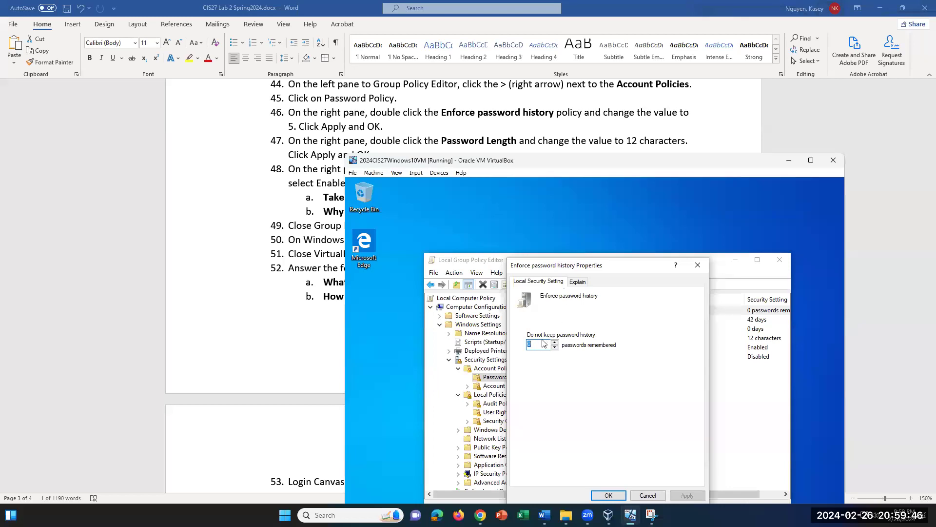
type("5")
left_click(688, 496)
left_click(609, 496)
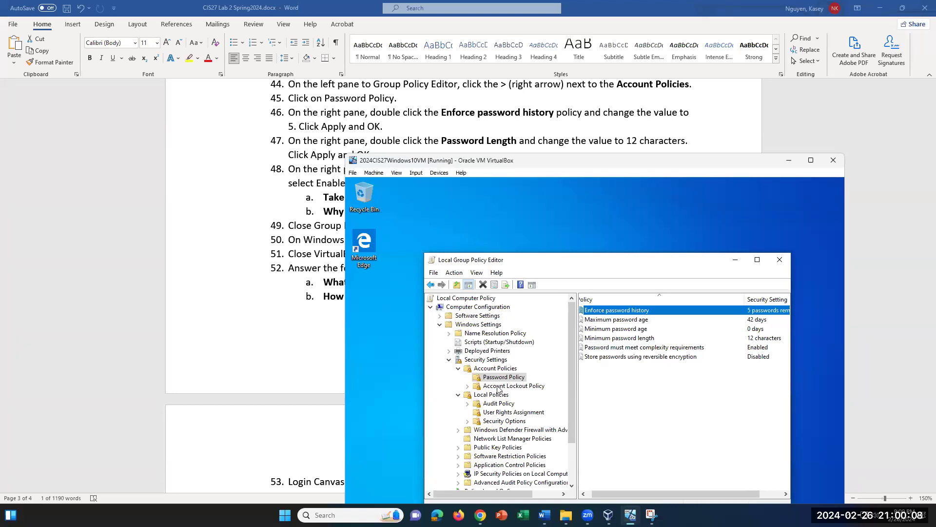
Step: Re-enter 12 characters as the Minimum password length and apply it
double_click(634, 338)
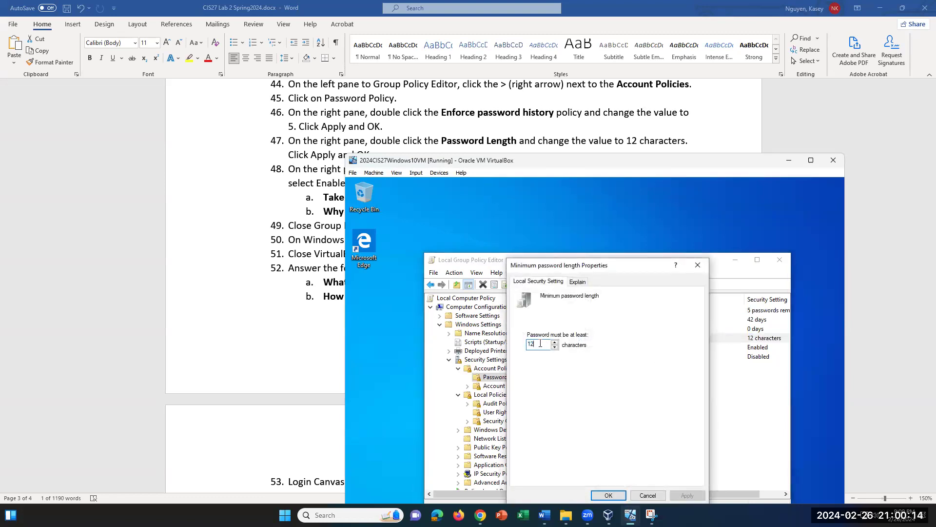
key("BackSpace")
key("BackSpace")
type("12")
left_click(688, 495)
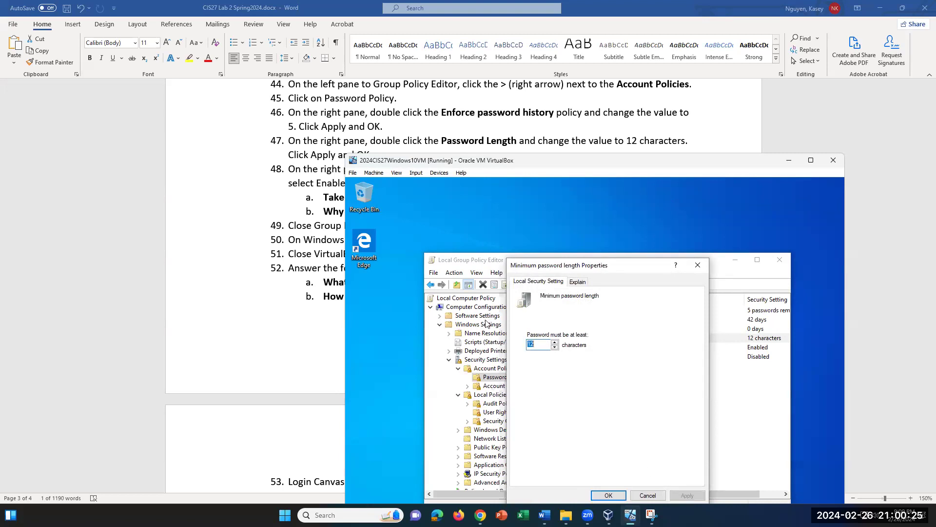
left_click(609, 495)
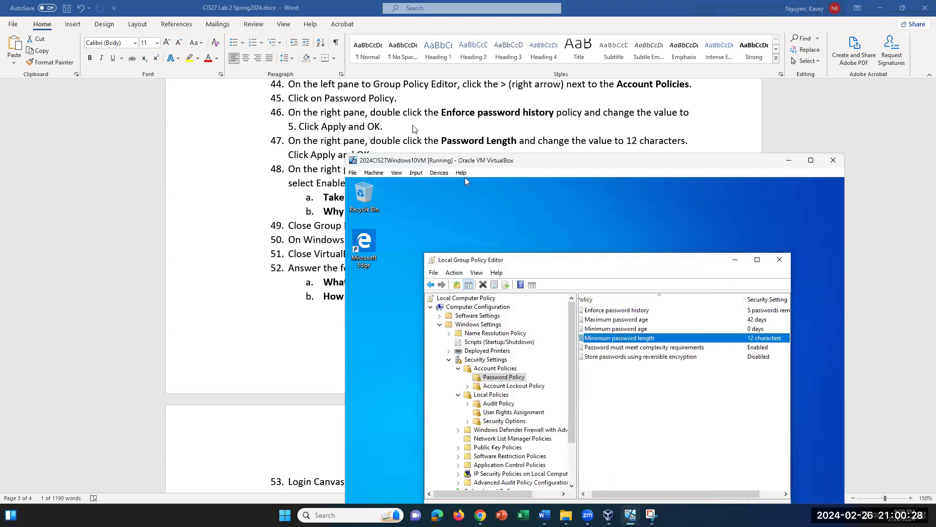
scroll(413, 128, "down", 1)
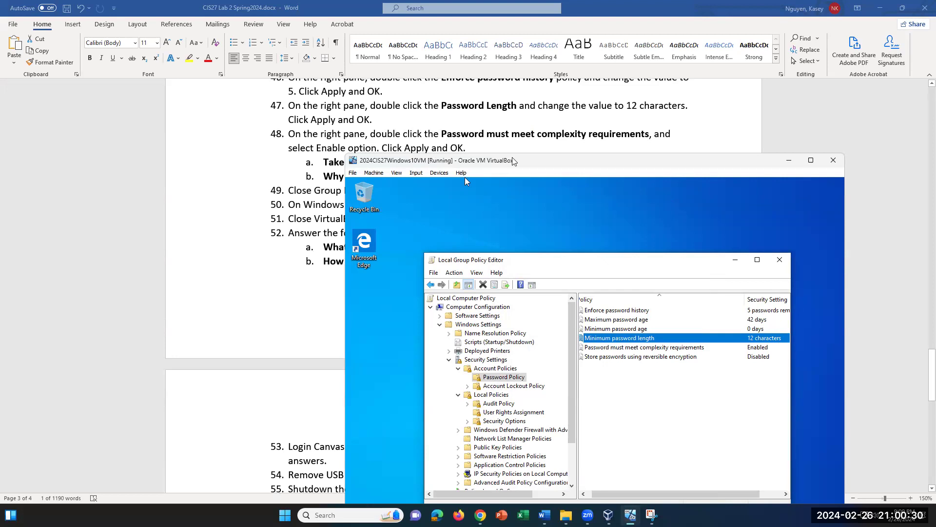
Step: Keep Password must meet complexity requirements Enabled and confirm
left_click(658, 350)
double_click(657, 350)
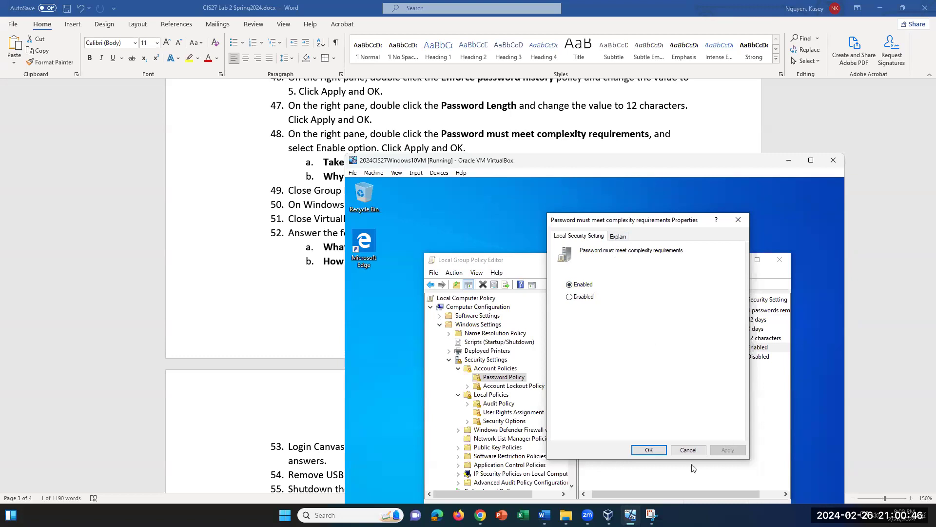
left_click(648, 450)
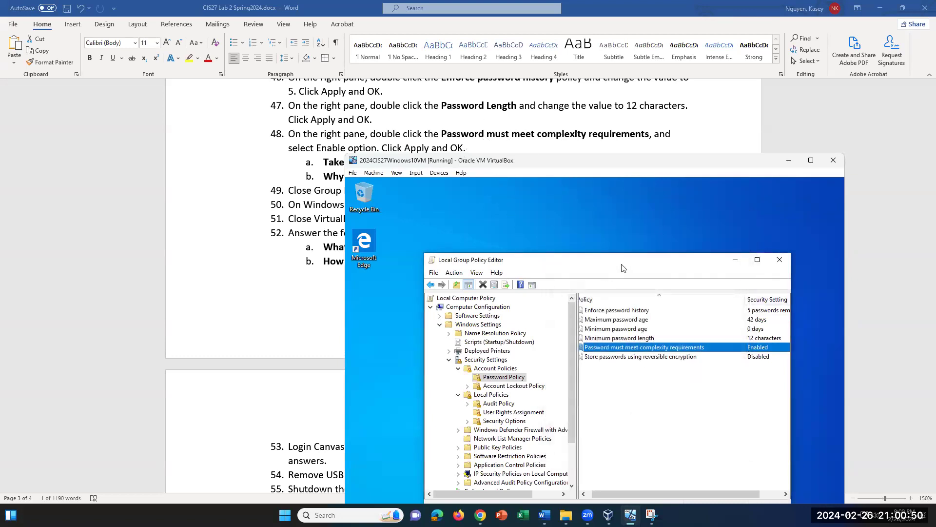
Step: Move the Group Policy Editor window up-left and select Maximum password age
left_click_drag(621, 264, 539, 203)
left_click_drag(590, 434, 638, 430)
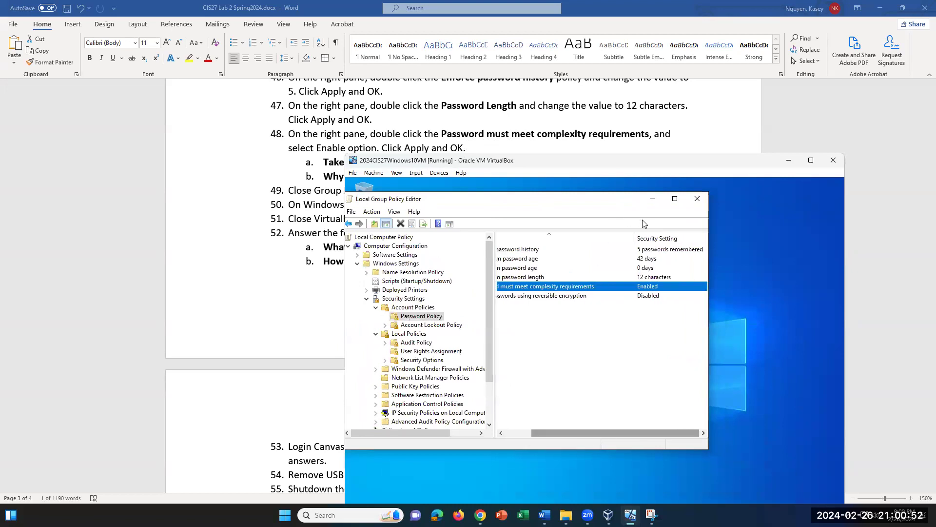
left_click_drag(554, 433, 534, 432)
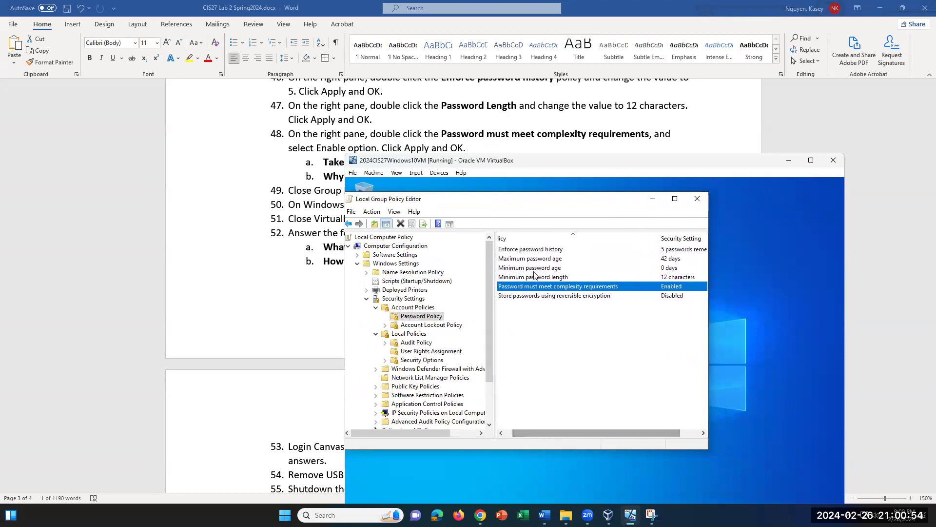
left_click(548, 262)
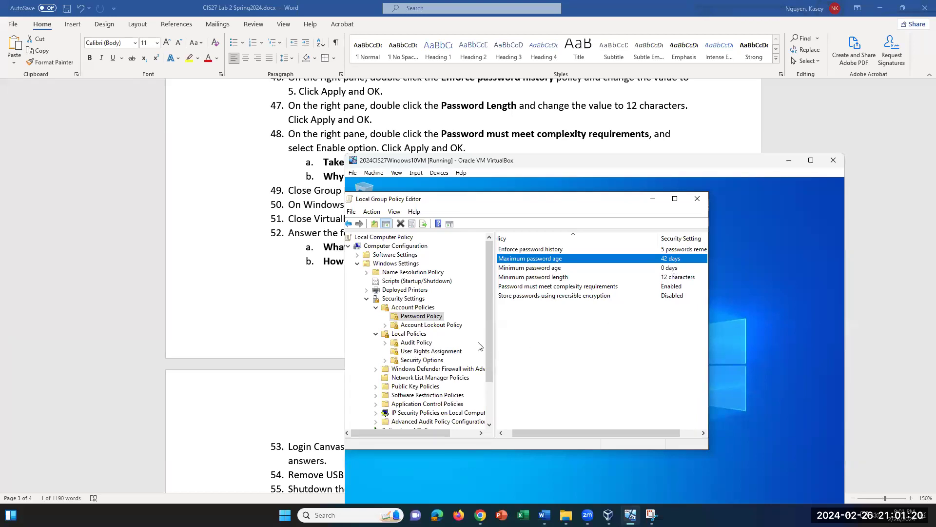
Step: Show Account Lockout Policy and view the threshold, cancelling at 0 invalid logon attempts
left_click(455, 327)
mouse_move(598, 430)
left_mouse_down()
mouse_move(639, 430)
mouse_move(591, 430)
left_mouse_up()
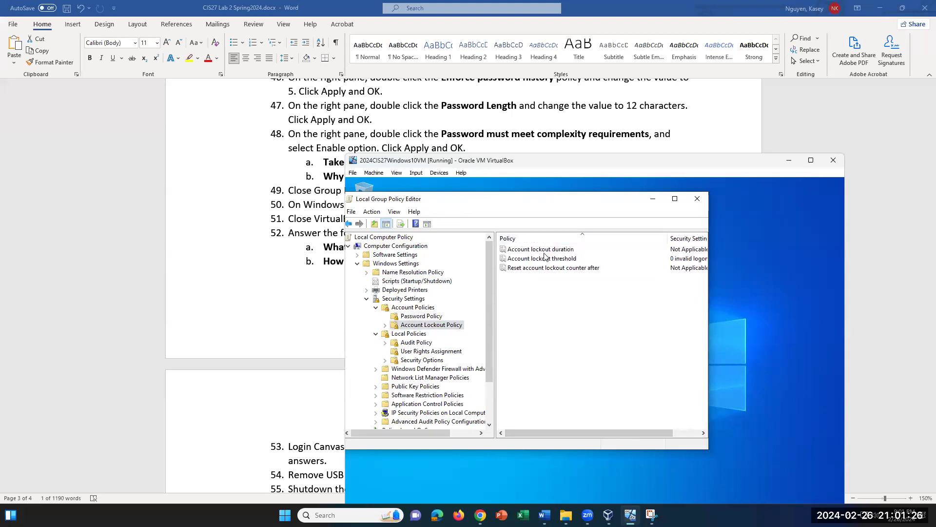
left_click(551, 249)
left_click(564, 262)
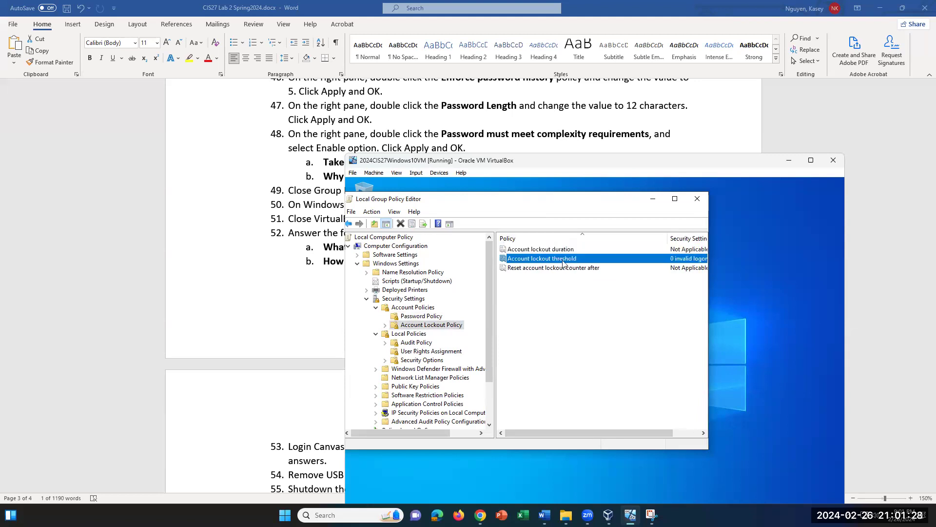
left_click_drag(671, 429, 646, 431)
double_click(565, 263)
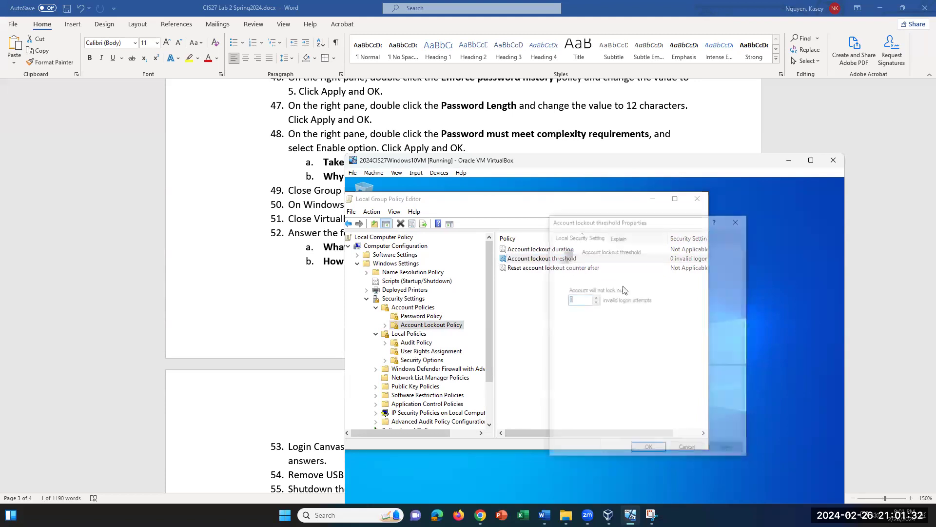
left_click(576, 298)
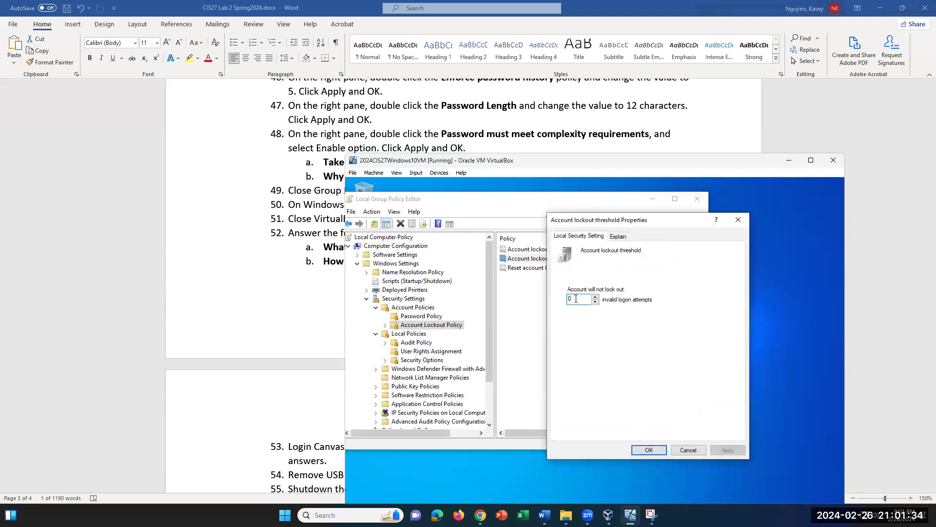
left_click(694, 450)
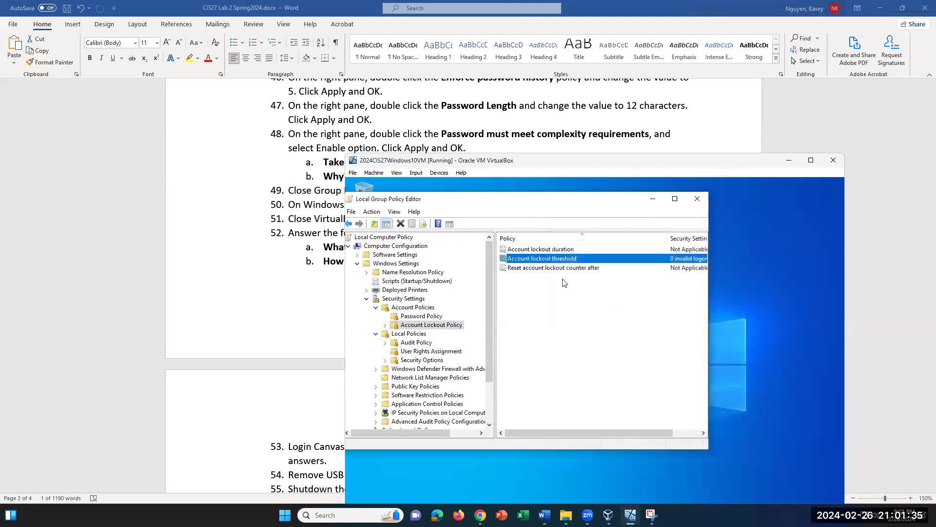
Step: View Account lockout duration without changes, then select the threshold and reset counter policies
double_click(556, 251)
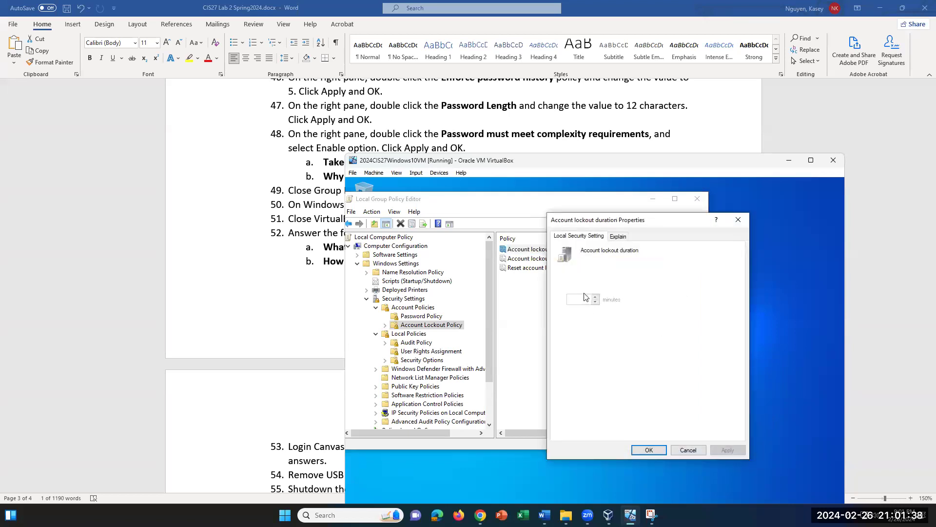
left_click(738, 220)
left_click(564, 260)
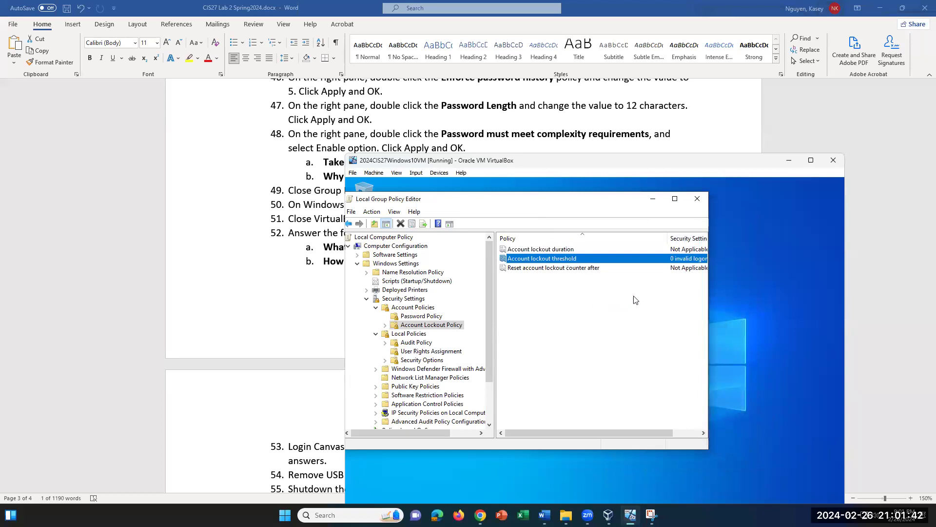
left_click(568, 268)
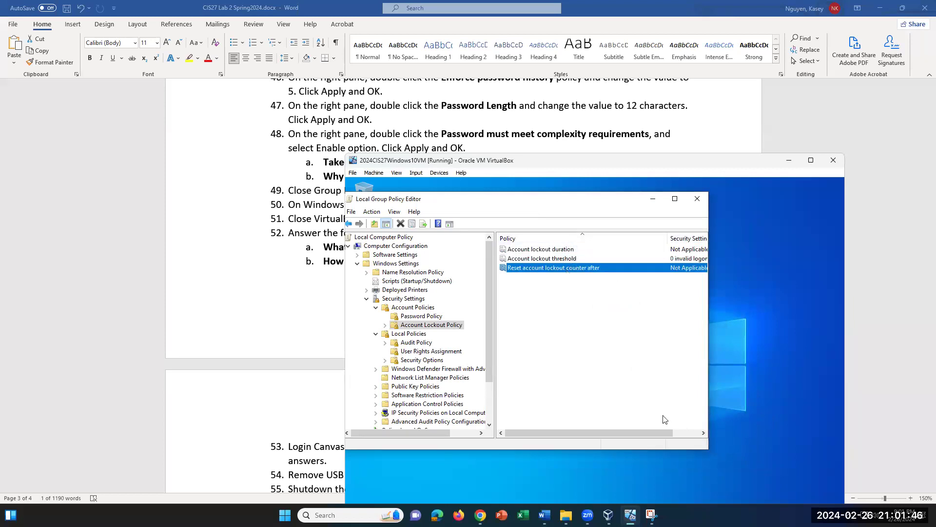
mouse_move(628, 434)
left_mouse_down()
mouse_move(664, 438)
mouse_move(637, 438)
left_mouse_up()
Step: Scroll the Word lab sheet to question 52 a and b about lessons learned and cybersecurity careers
scroll(273, 299, "down", 2)
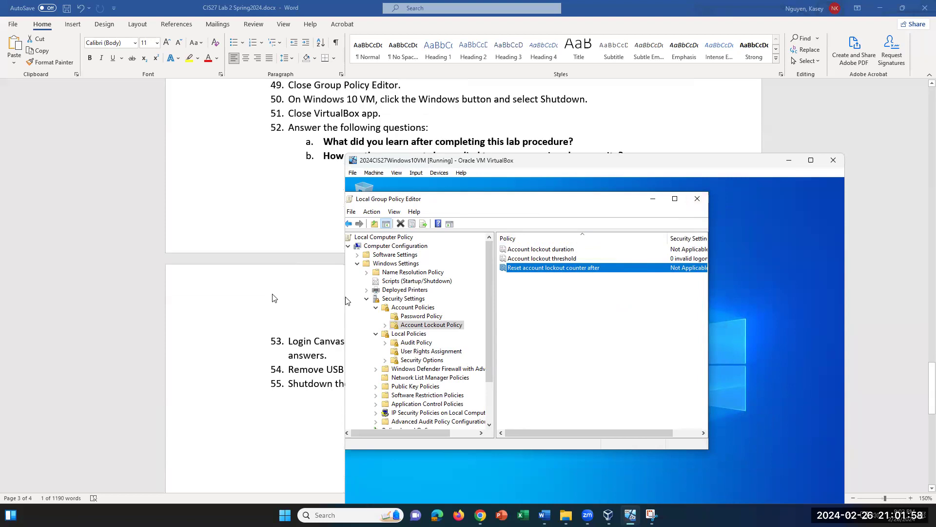
scroll(274, 298, "up", 1)
scroll(276, 297, "down", 3)
scroll(289, 296, "up", 1)
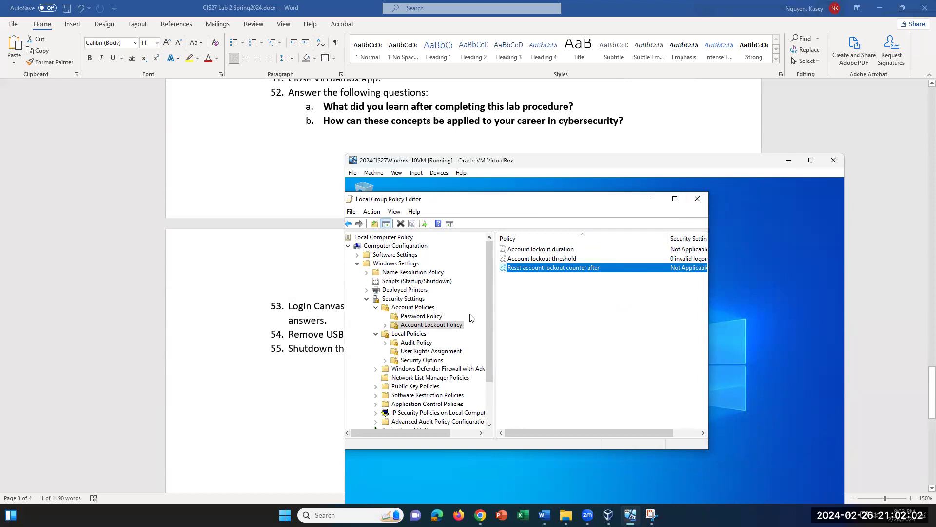
left_click(671, 320)
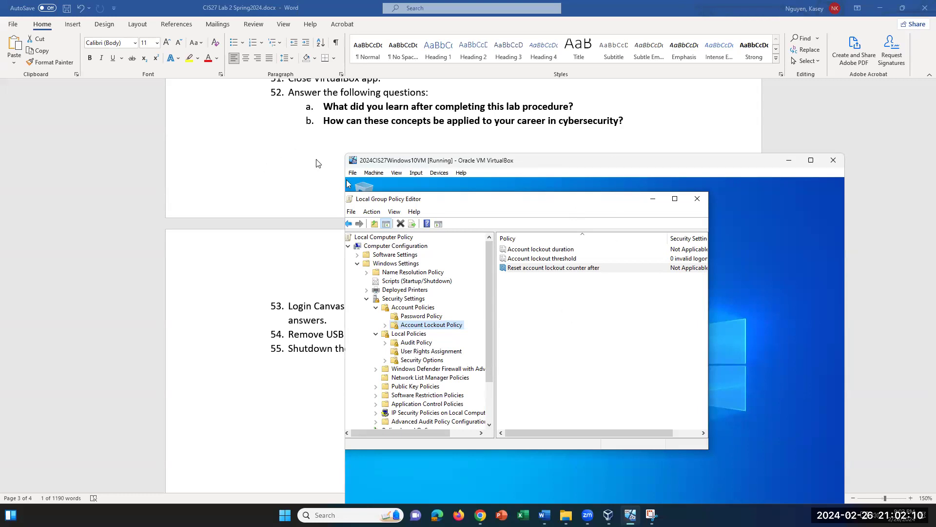
scroll(321, 174, "up", 1)
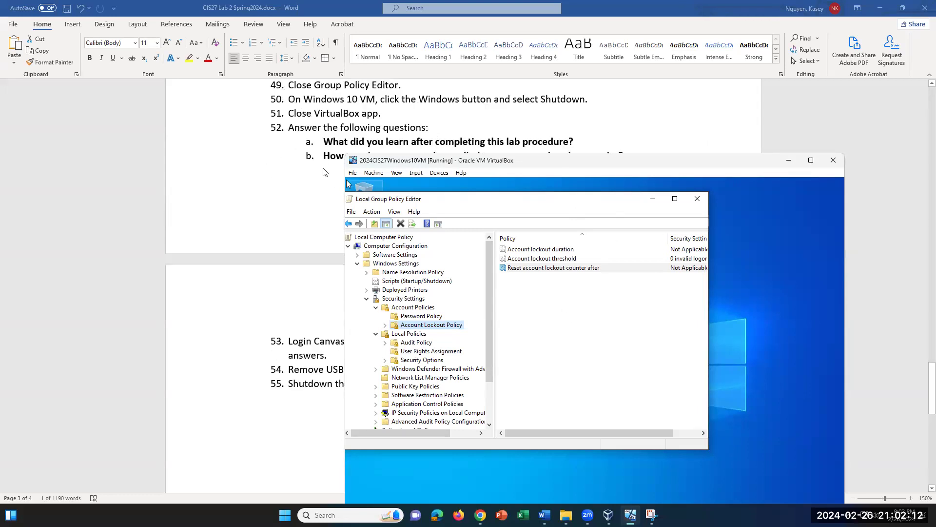
scroll(323, 172, "down", 1)
scroll(330, 171, "up", 1)
scroll(331, 171, "down", 1)
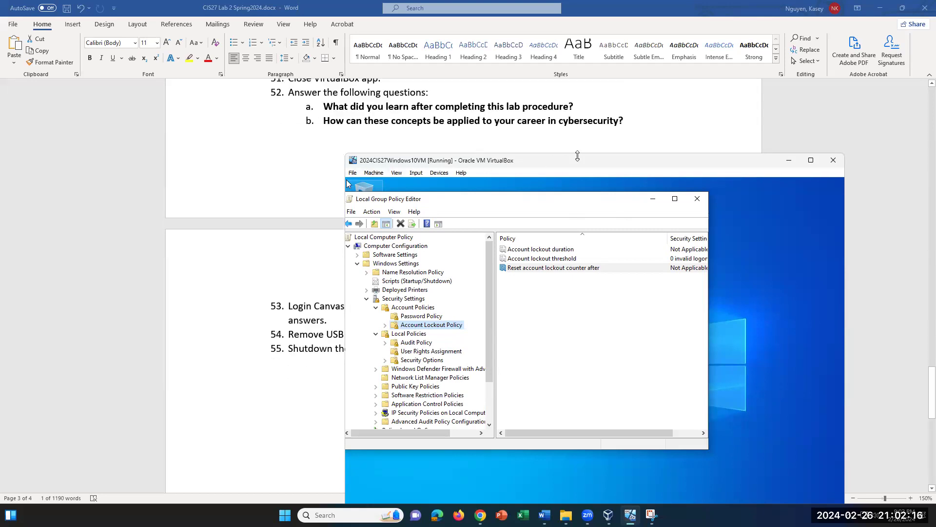